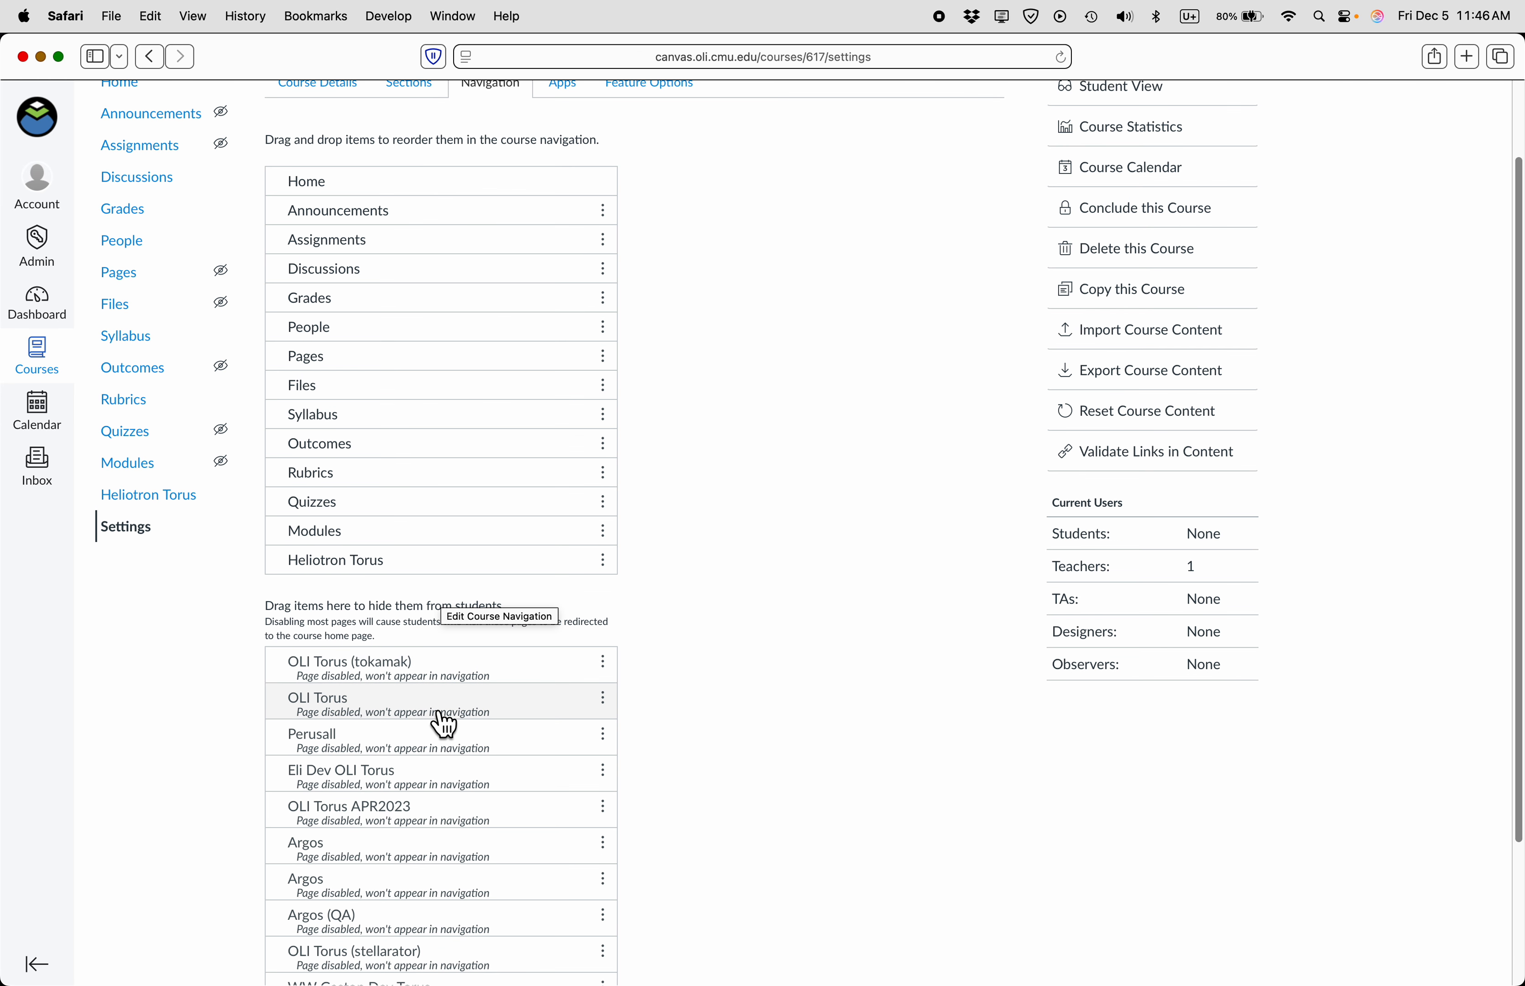
- Move OLI Torus out of the hidden items to directly below Home in the course navigation and save the change
{"action": "left_click_drag", "start_coordinate": [352, 712], "coordinate": [422, 247]}
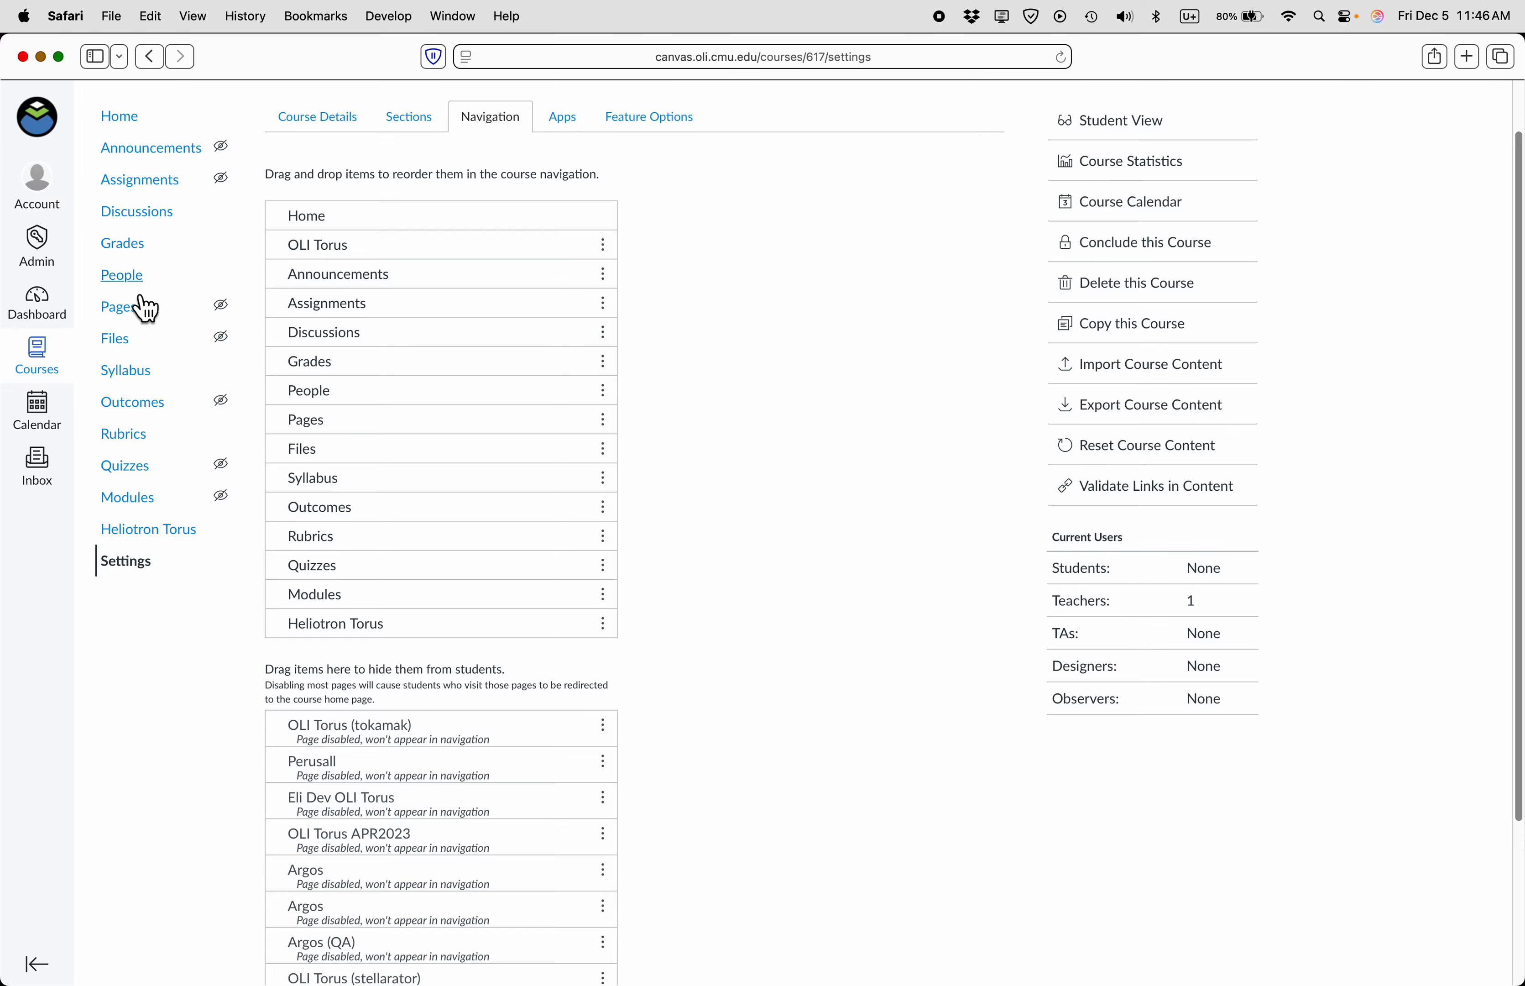
{"action": "scroll", "coordinate": [708, 442], "scroll_direction": "up", "scroll_amount": 2}
{"action": "scroll", "coordinate": [710, 439], "scroll_direction": "down", "scroll_amount": 5}
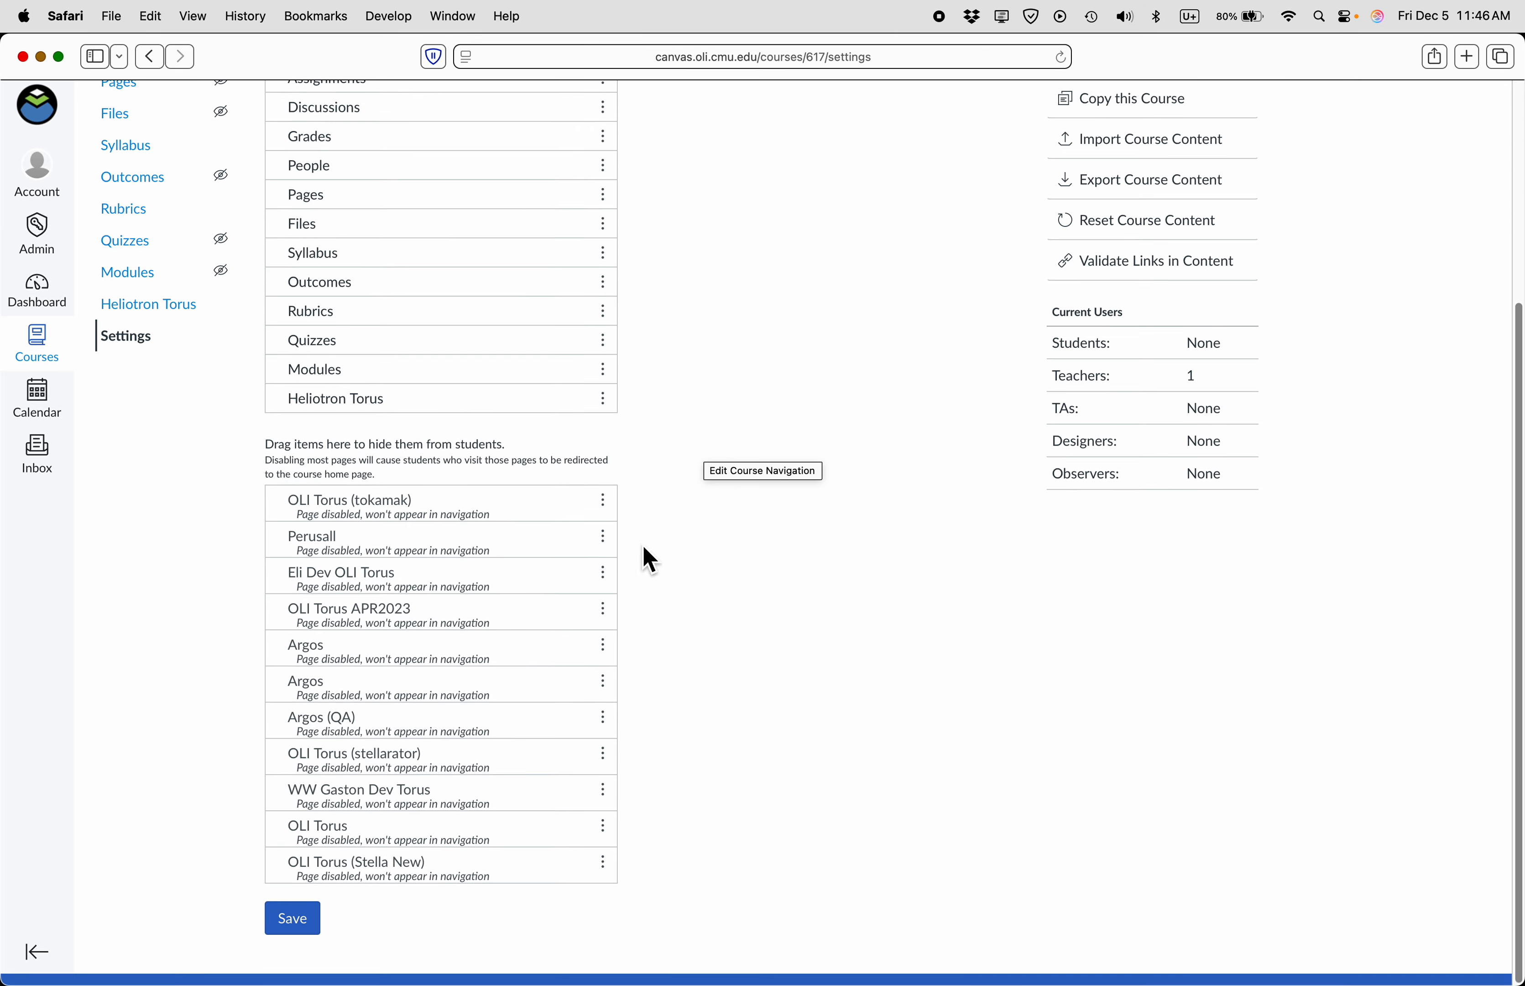
{"action": "left_click", "coordinate": [296, 933]}
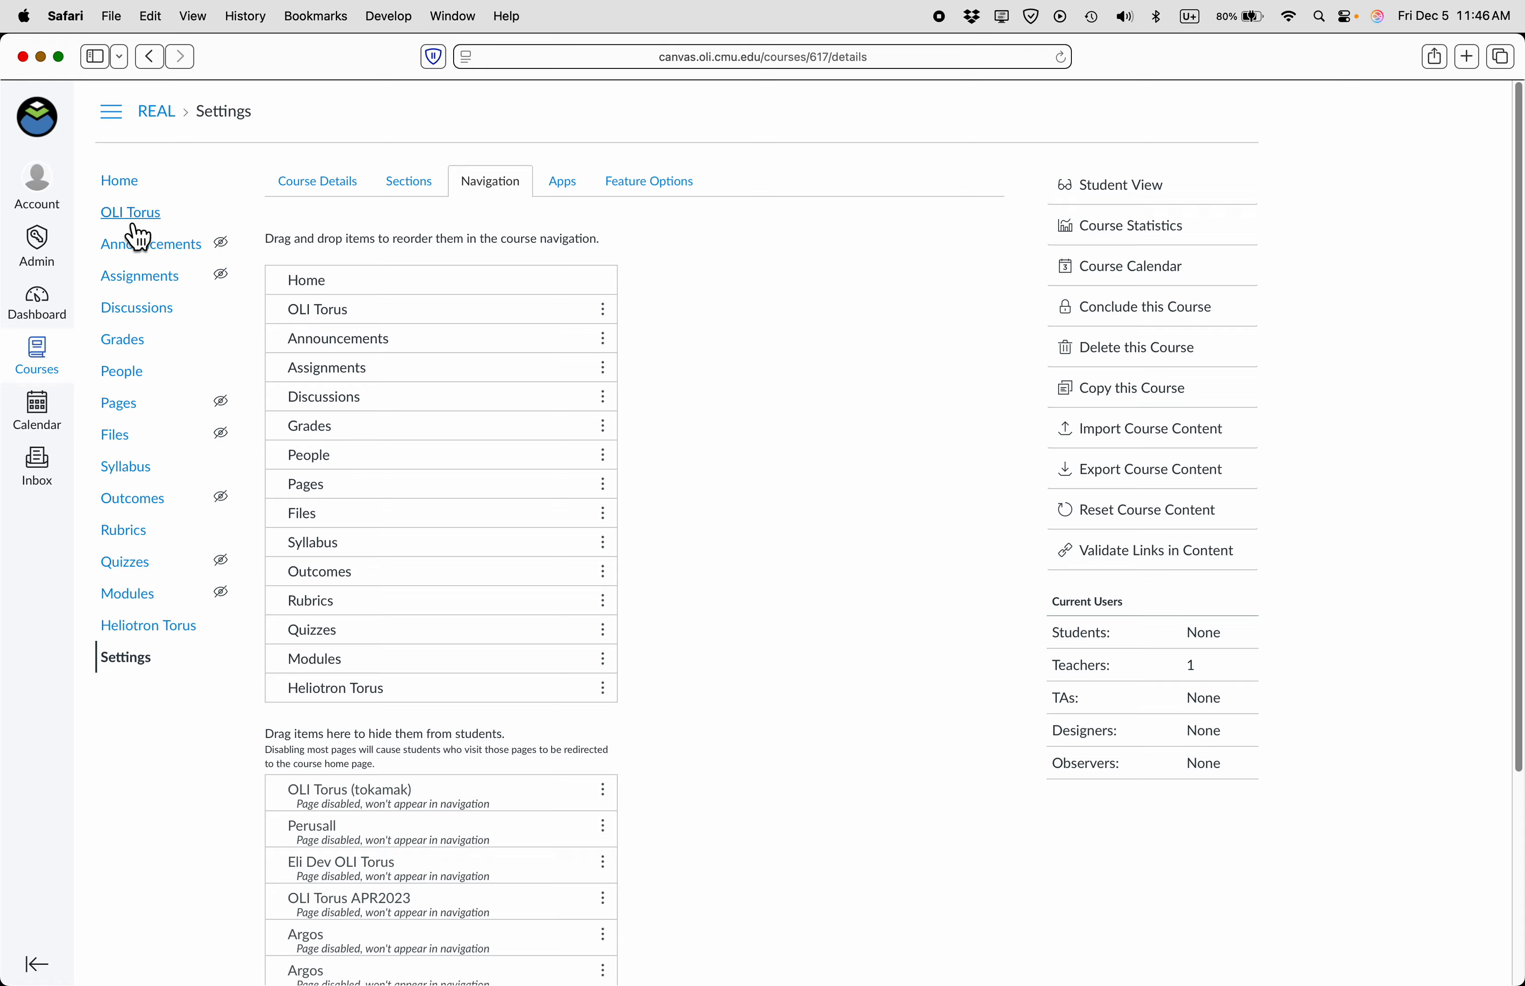
- Launch OLI Torus from the course navigation and start creating a course section
{"action": "left_click", "coordinate": [134, 187]}
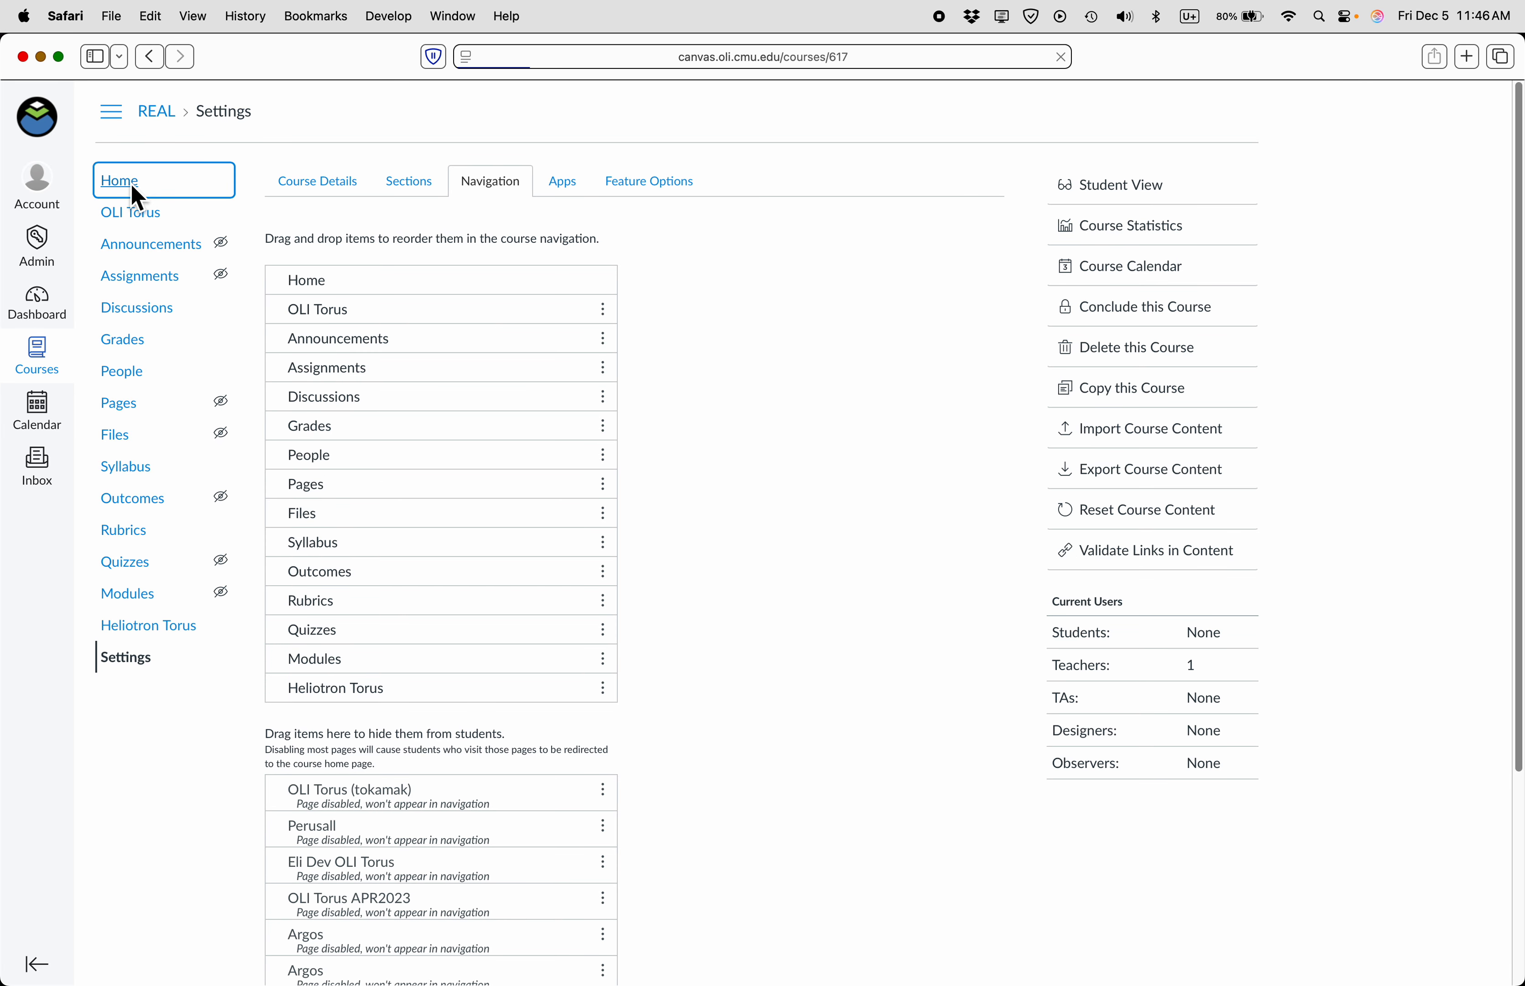
{"action": "left_click", "coordinate": [136, 217]}
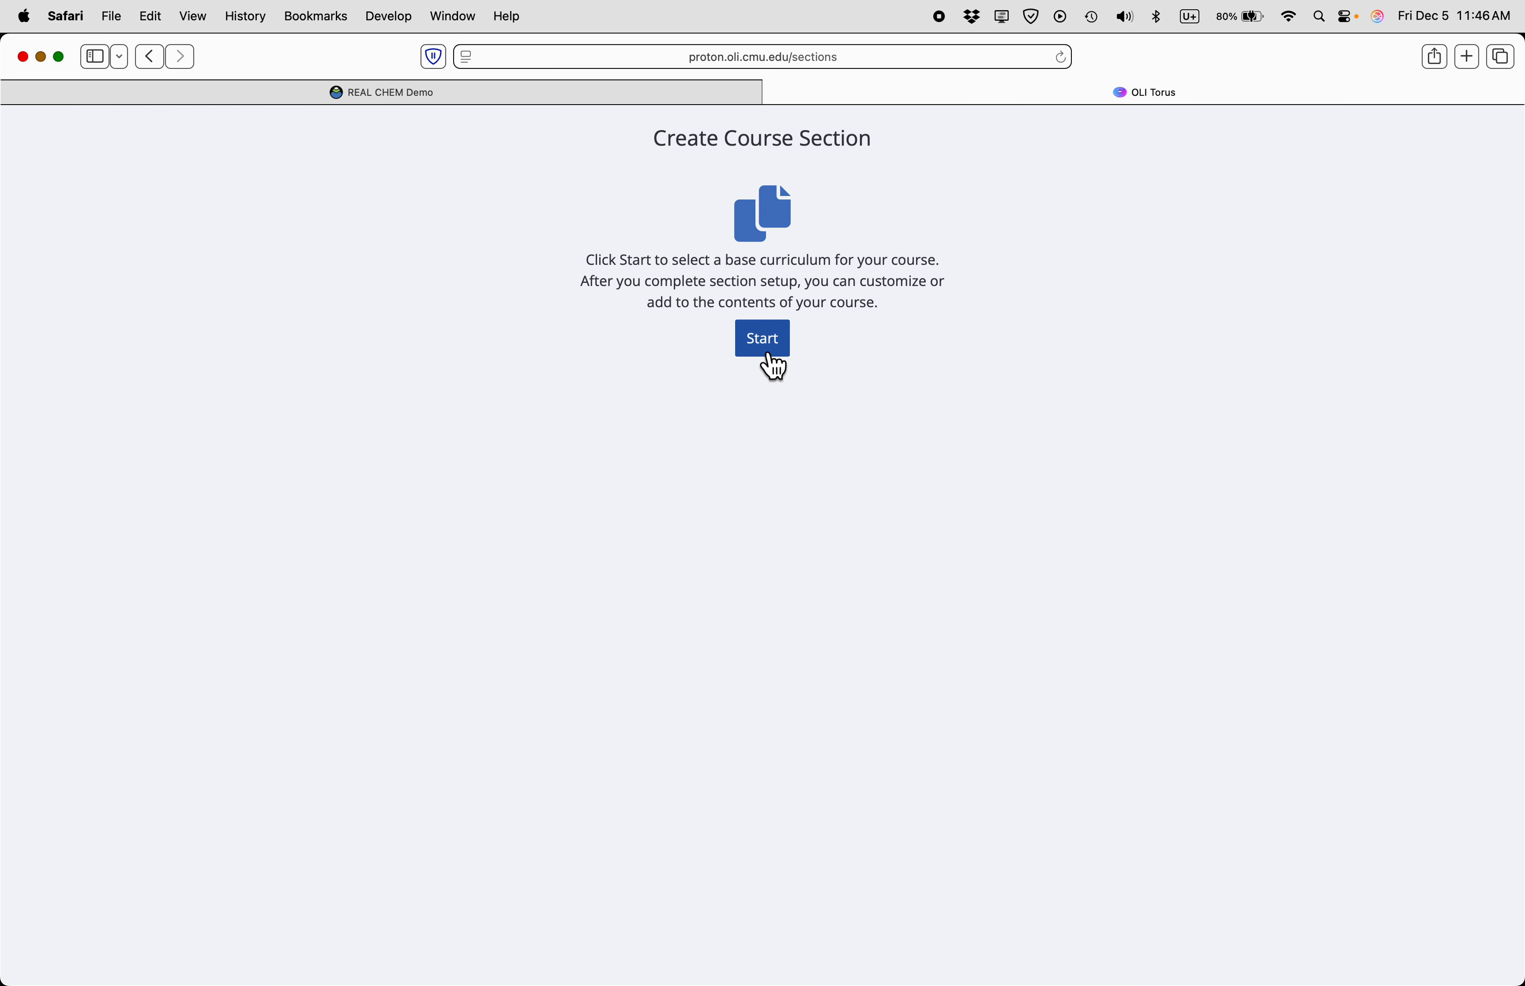
{"action": "left_click", "coordinate": [776, 352]}
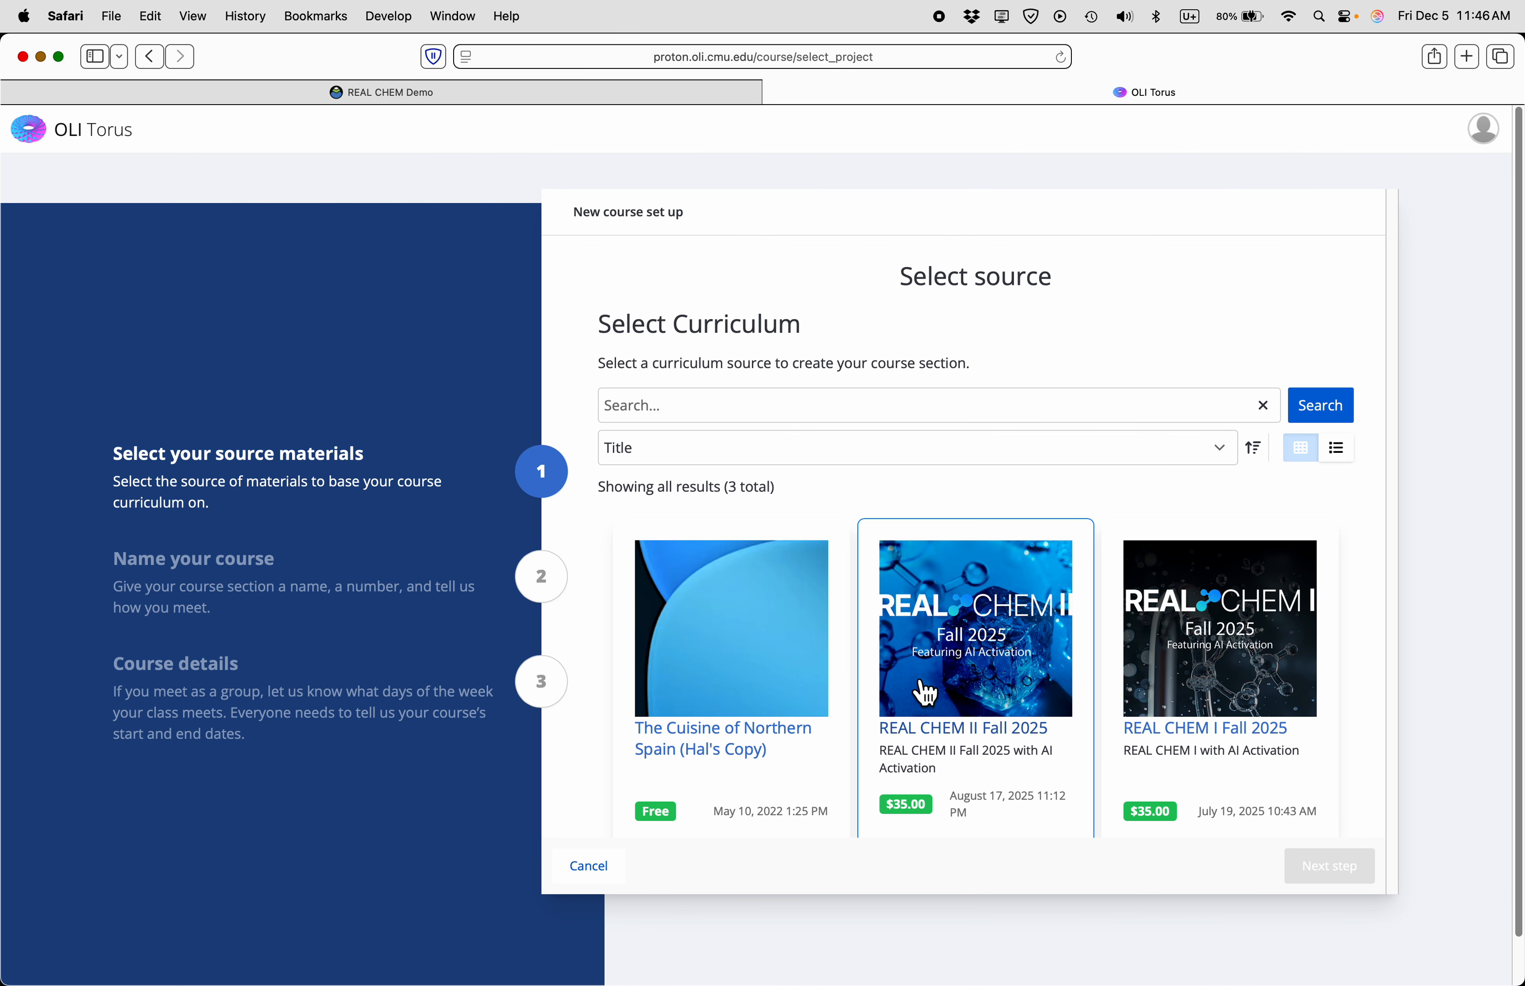
- Choose REAL CHEM I Fall 2025 as the source curriculum for the new section
{"action": "left_click", "coordinate": [1078, 697]}
{"action": "left_click", "coordinate": [1149, 725]}
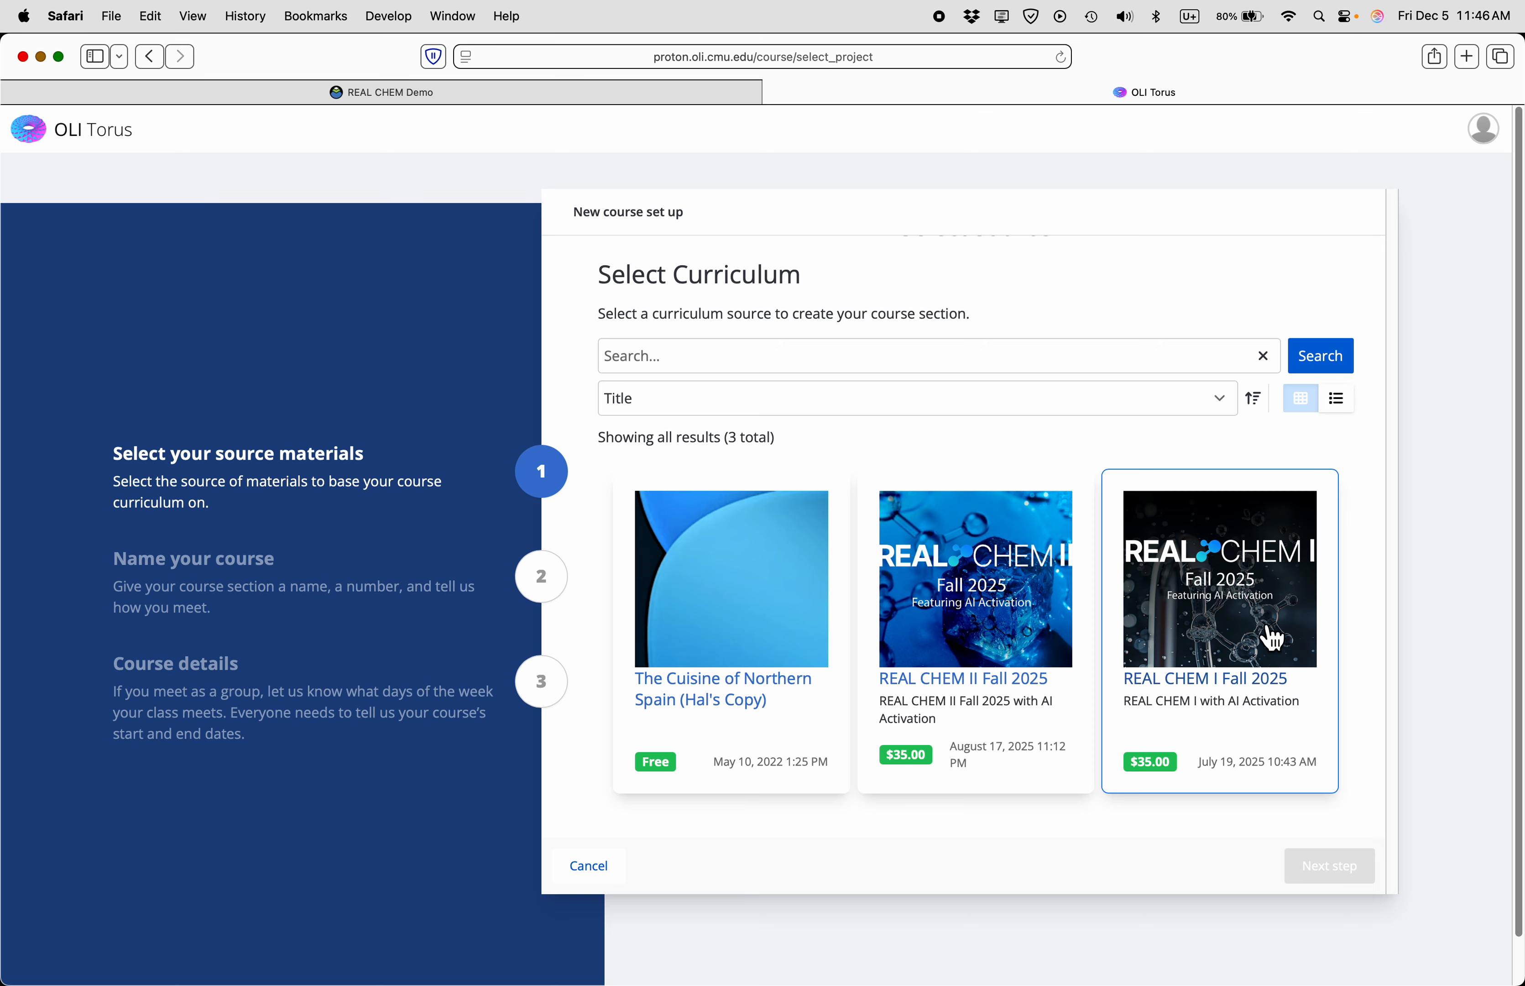
{"action": "left_click", "coordinate": [1236, 615]}
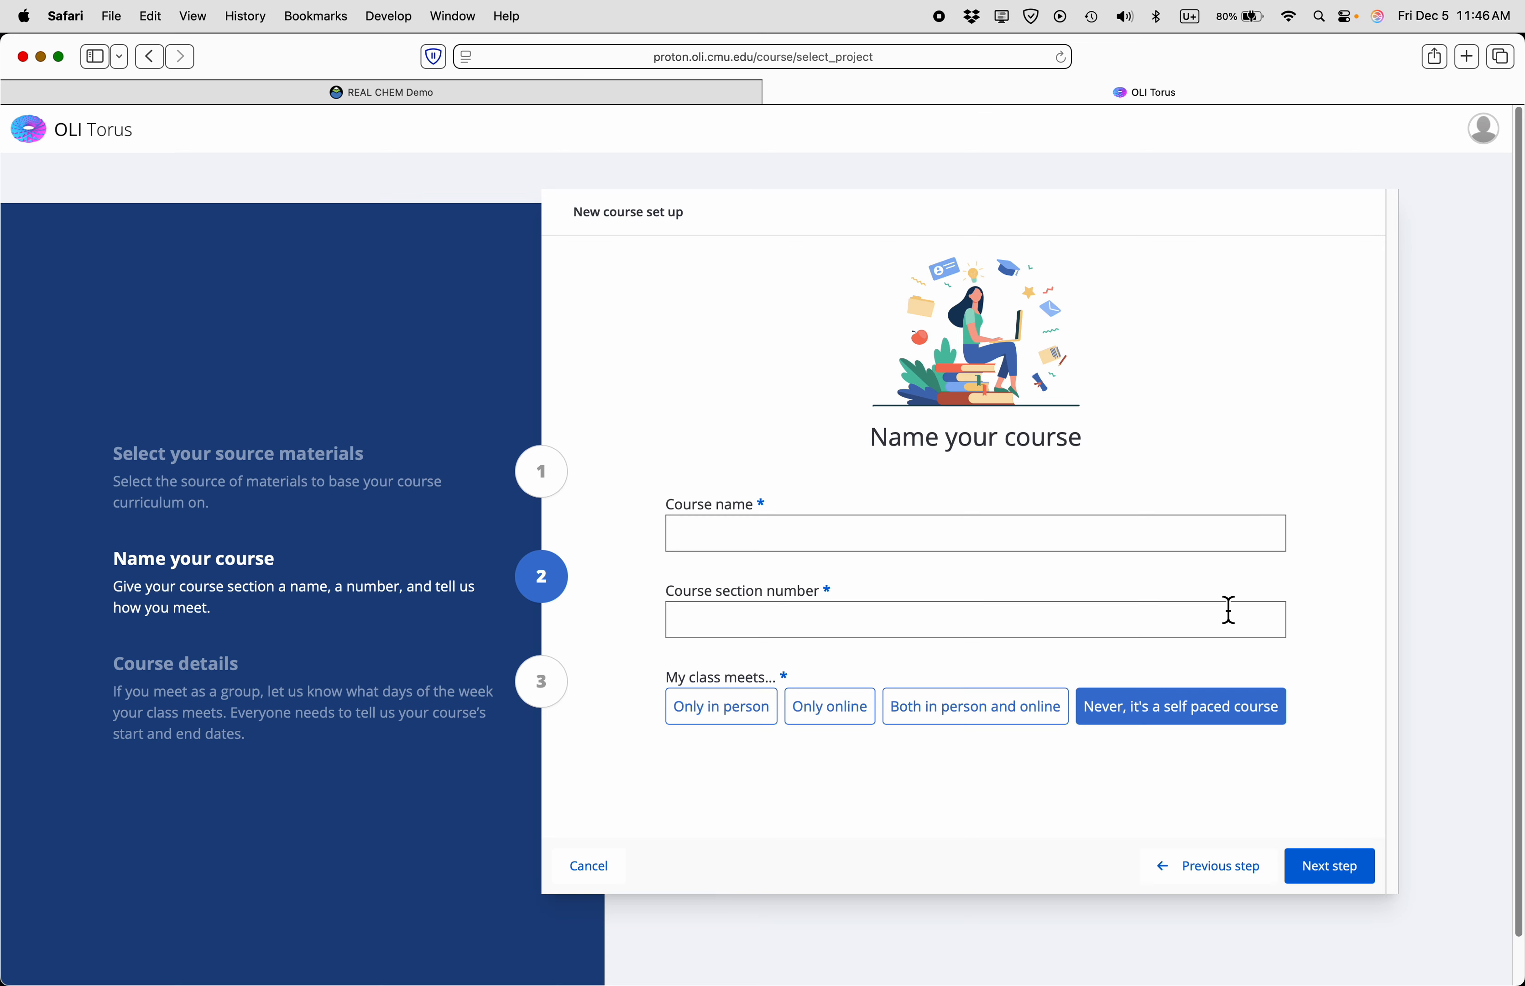
- Name the course REAL CHEM I Fall 2025 with section number rcif25, meeting both in person and online, and continue to the course details
{"action": "left_click", "coordinate": [747, 539]}
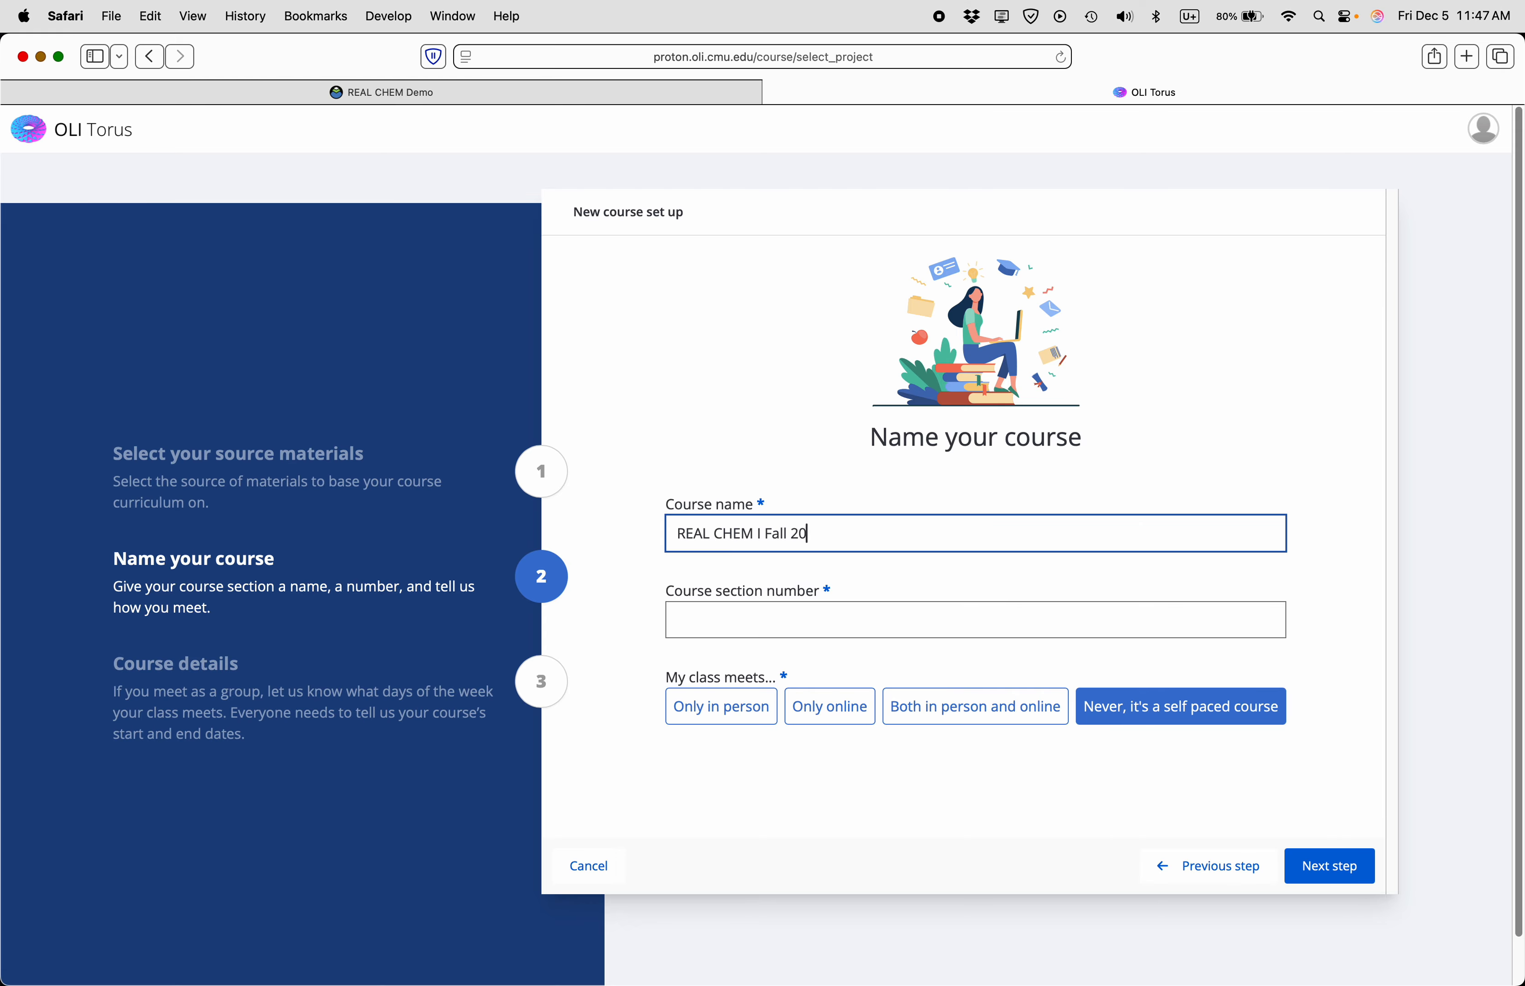
{"action": "left_click", "coordinate": [698, 633]}
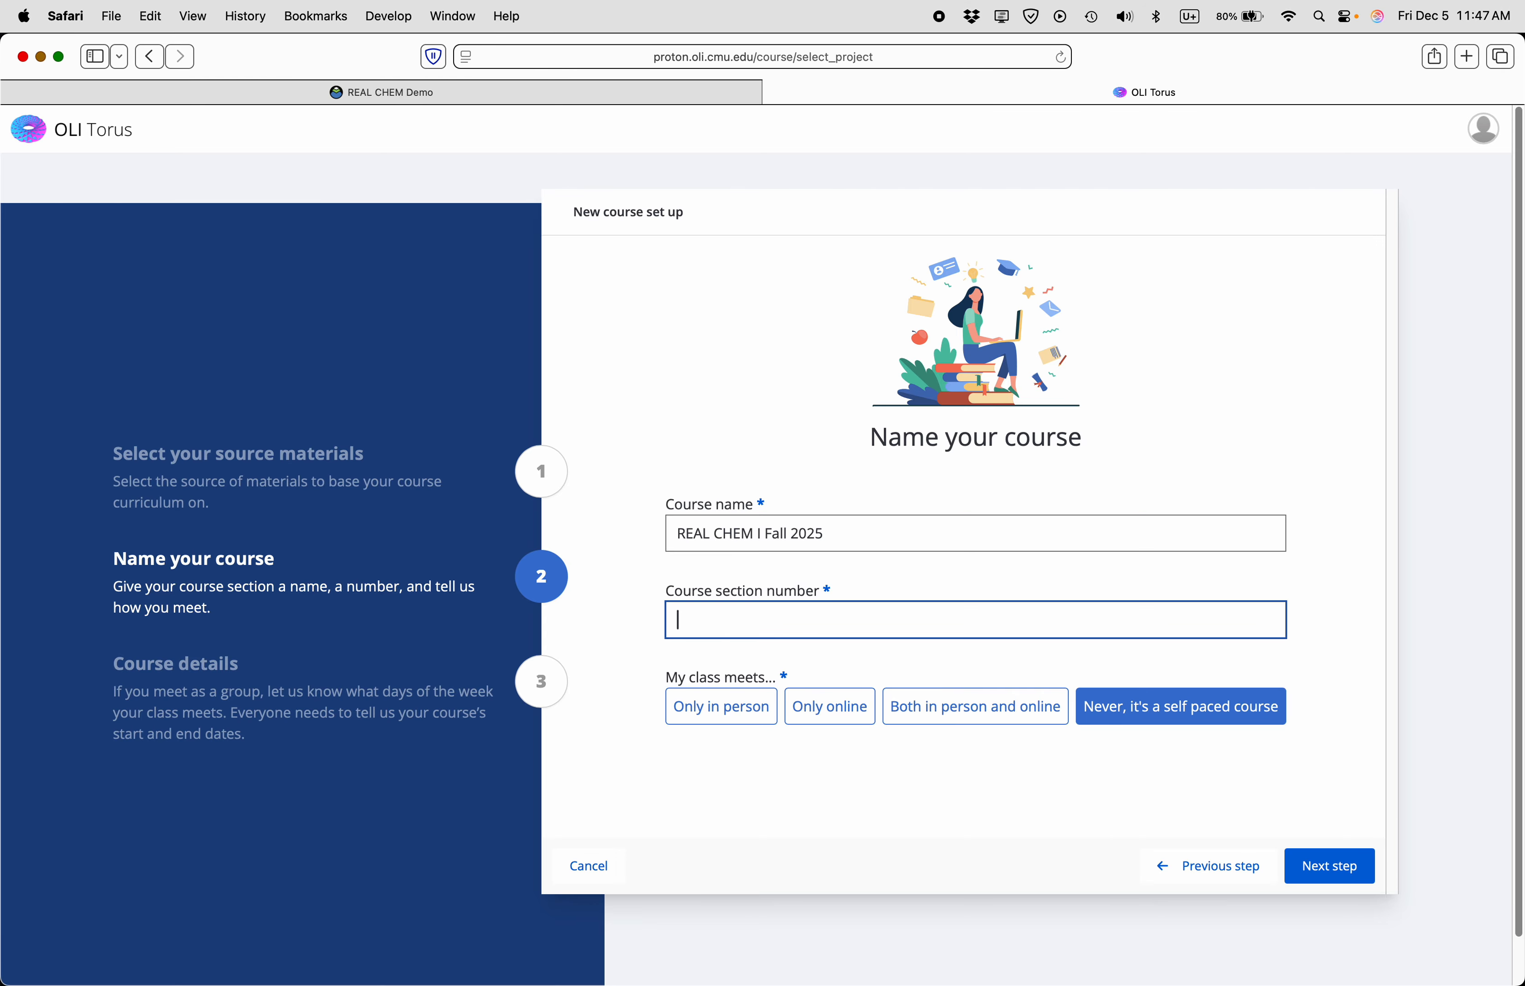
{"action": "type", "text": "rcif25"}
{"action": "left_click", "coordinate": [971, 731]}
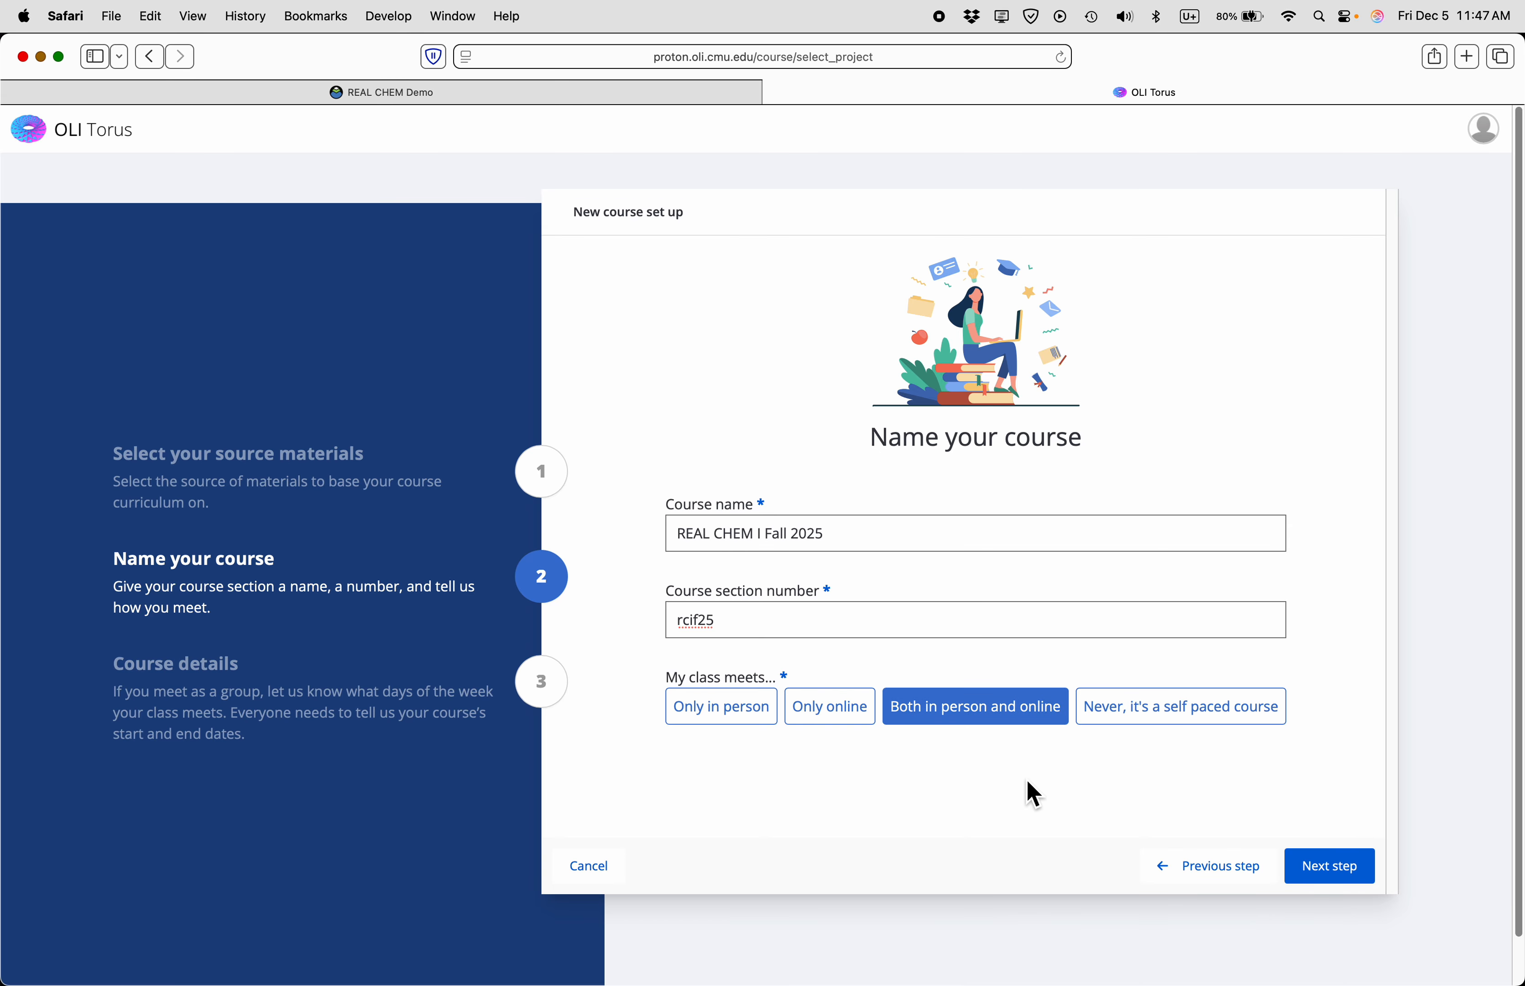
{"action": "left_click", "coordinate": [1328, 872]}
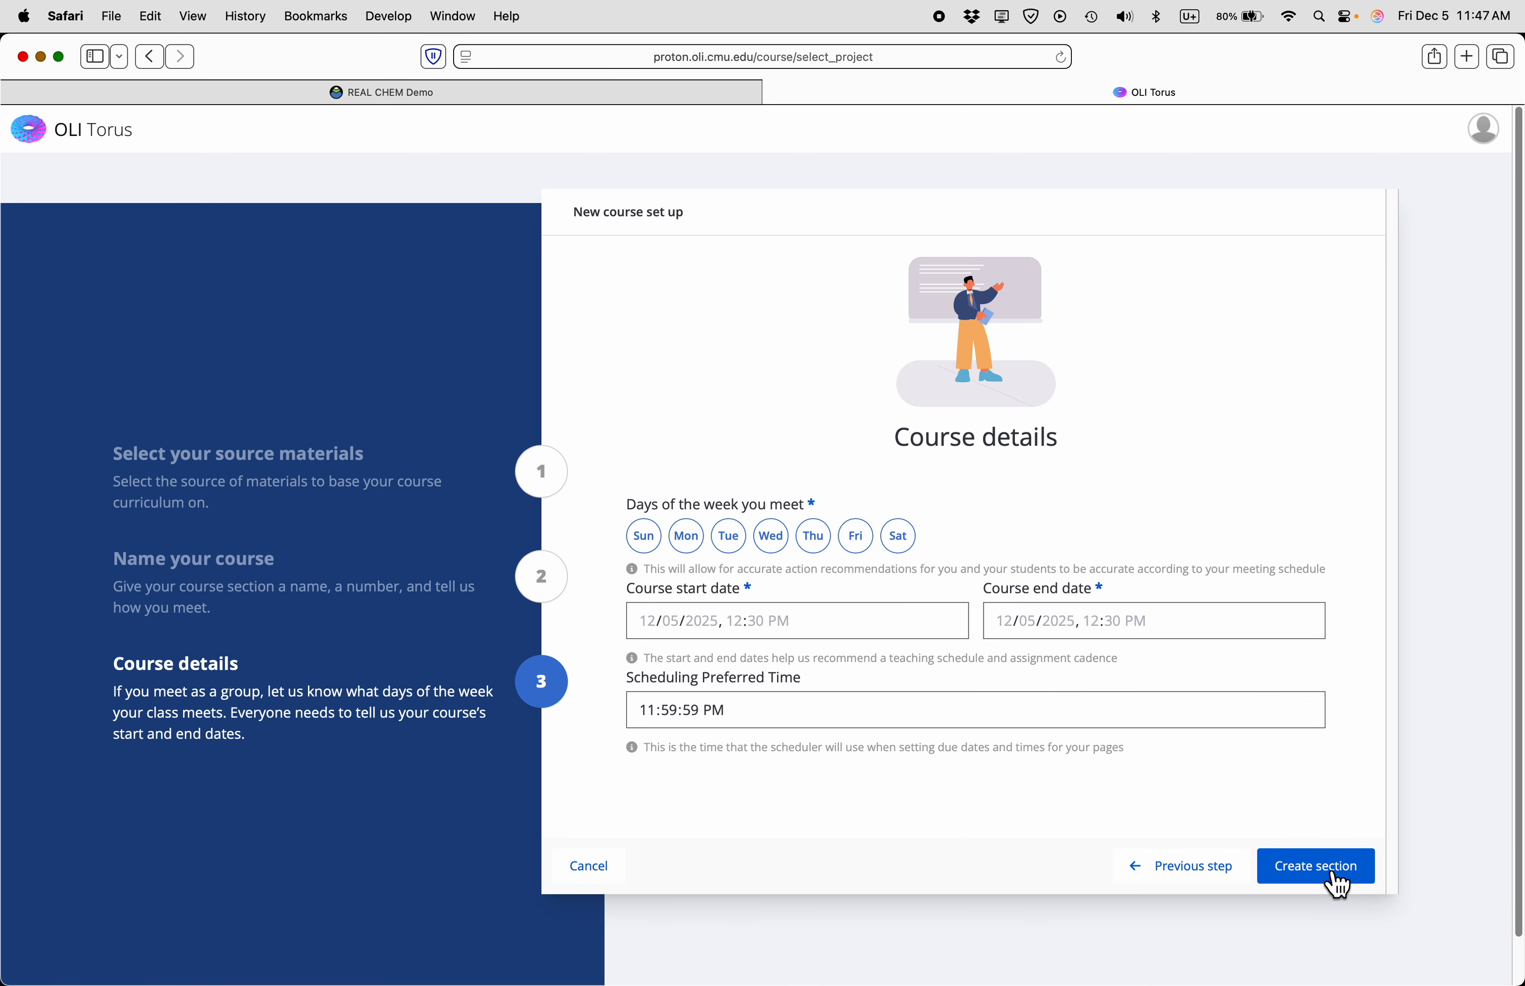
- Set the class meeting days to Monday, Wednesday and Friday
{"action": "left_click", "coordinate": [693, 550]}
{"action": "left_click", "coordinate": [776, 550]}
{"action": "left_click", "coordinate": [856, 551]}
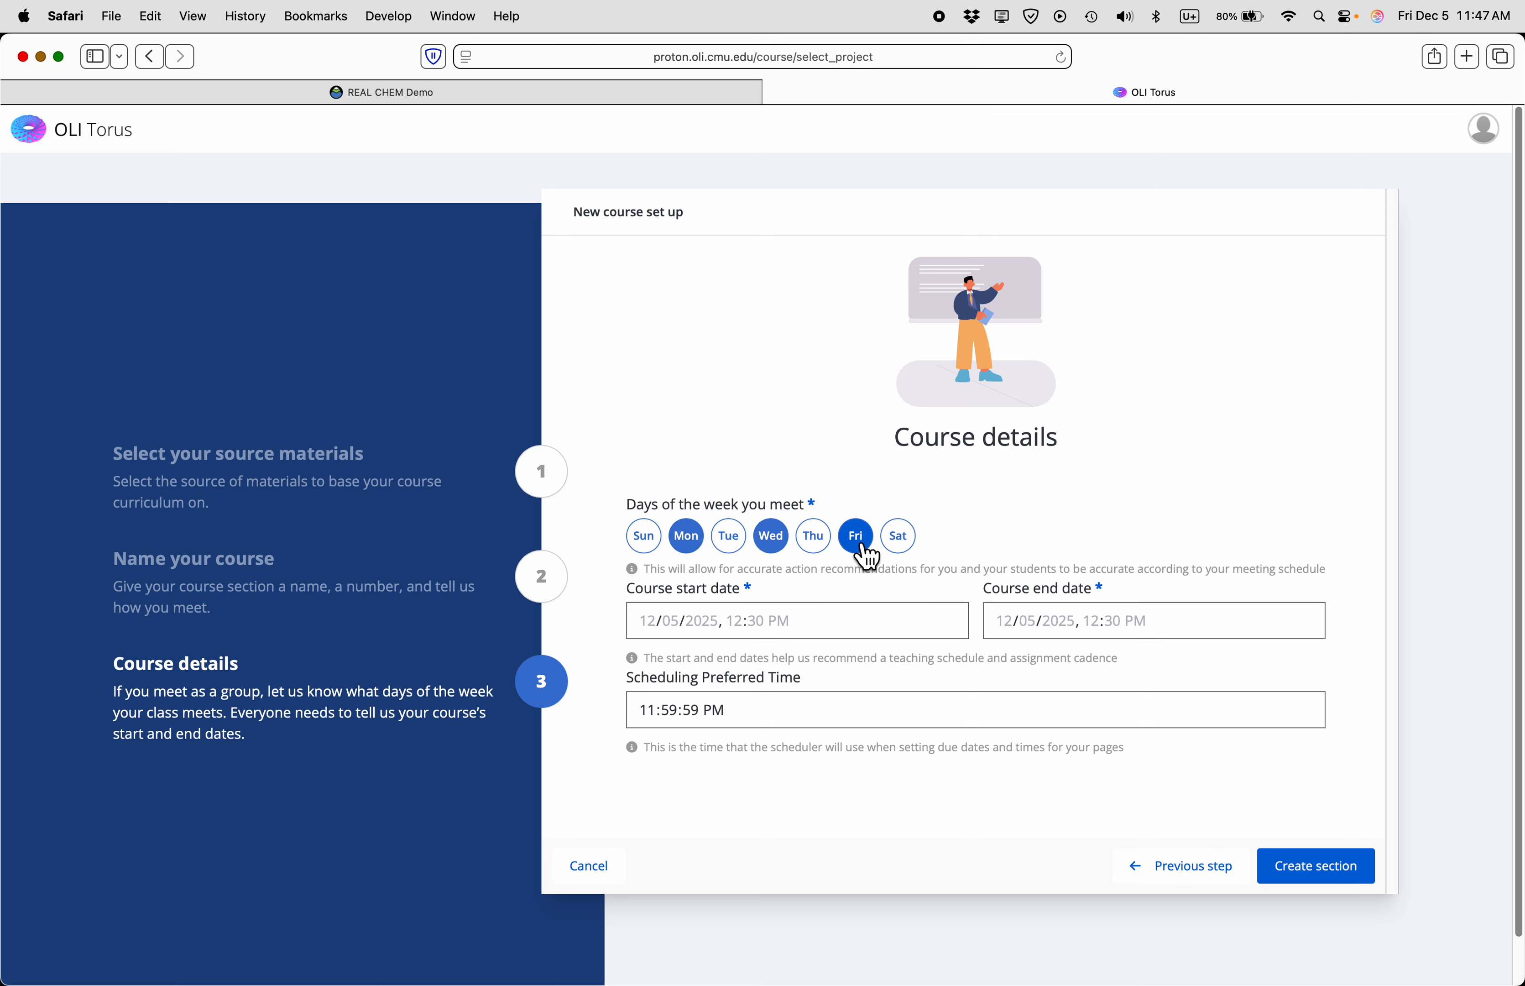
- Set the course start date to August 13, 2025
{"action": "left_click", "coordinate": [659, 628]}
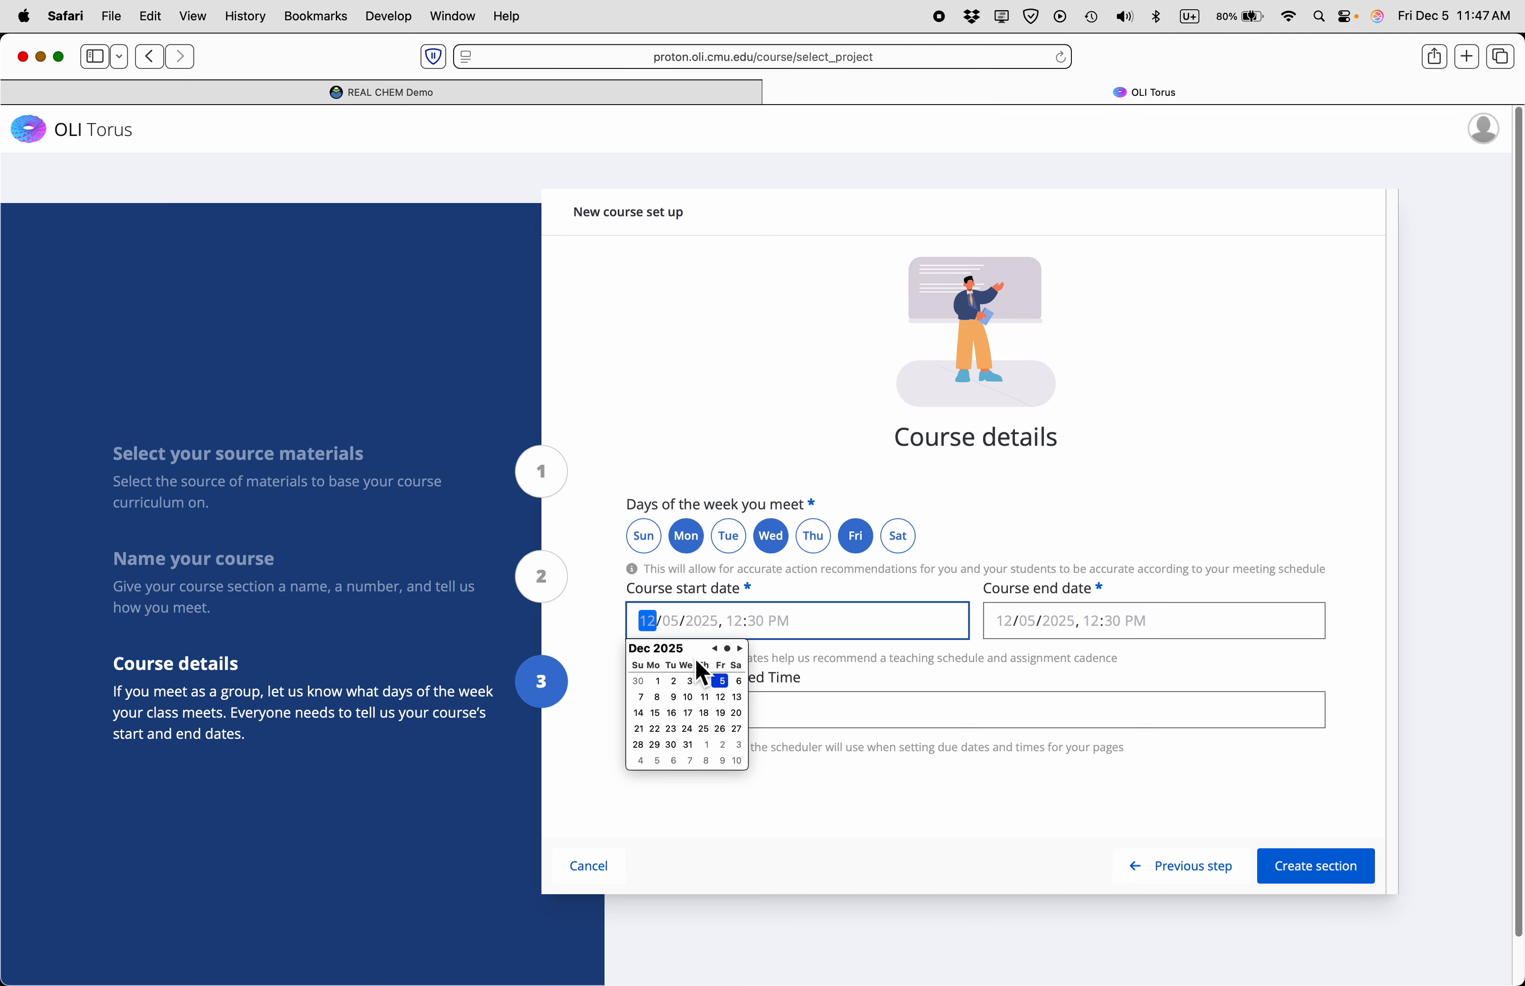
{"action": "left_click", "coordinate": [717, 650]}
{"action": "left_click", "coordinate": [717, 650]}
{"action": "left_click", "coordinate": [717, 650]}
{"action": "left_click", "coordinate": [717, 651]}
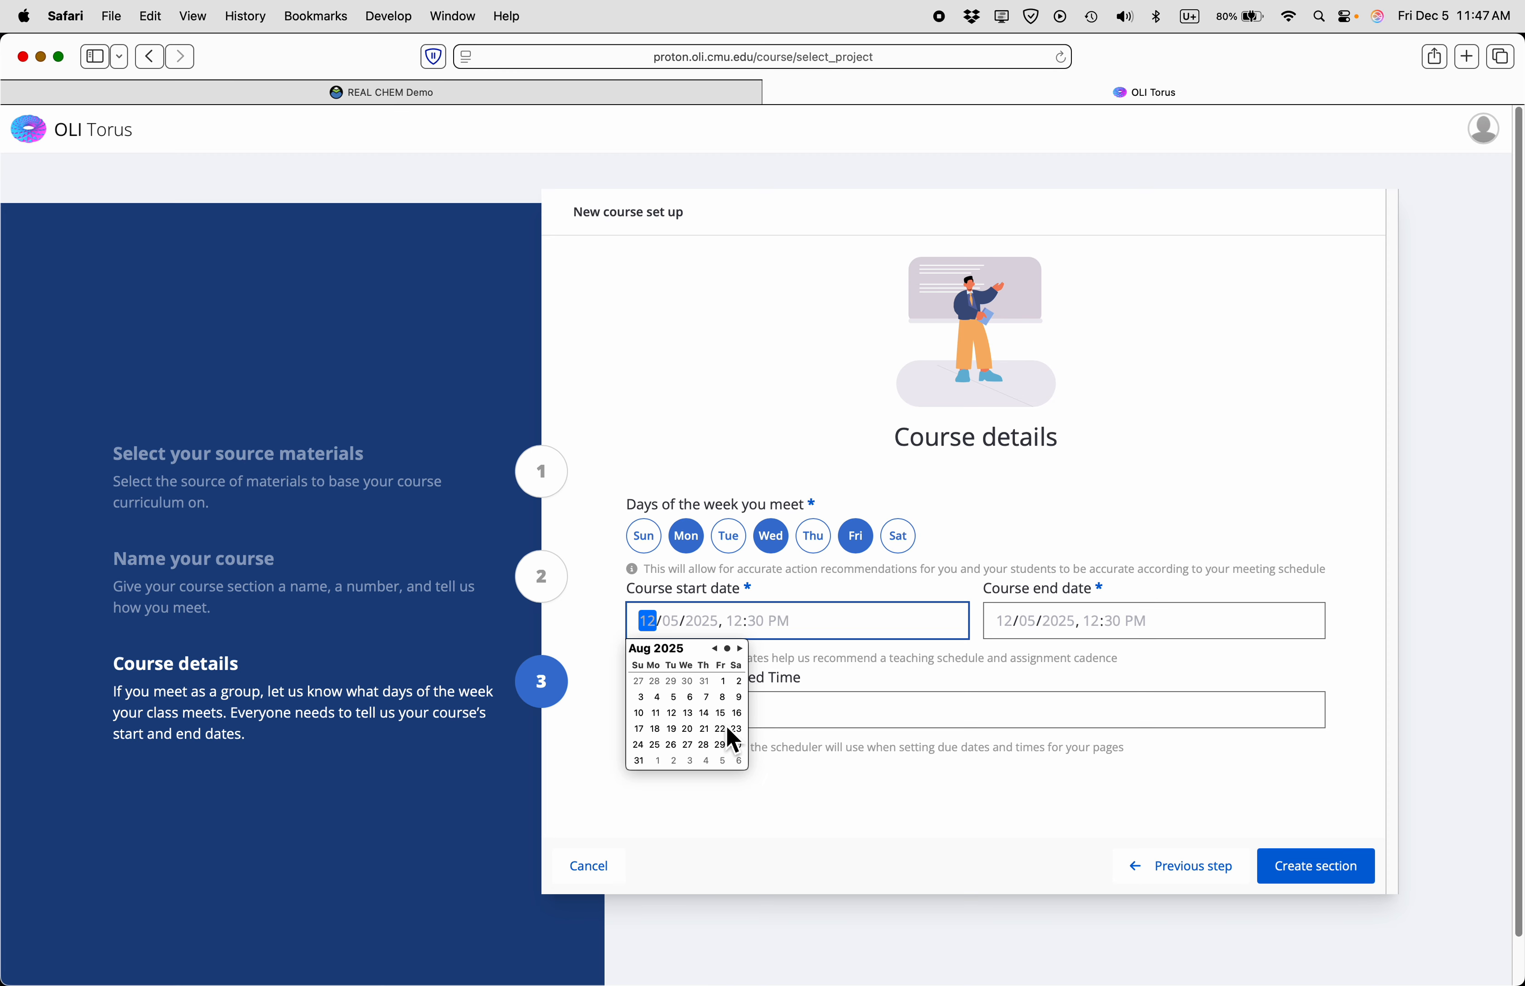
{"action": "left_click", "coordinate": [693, 714]}
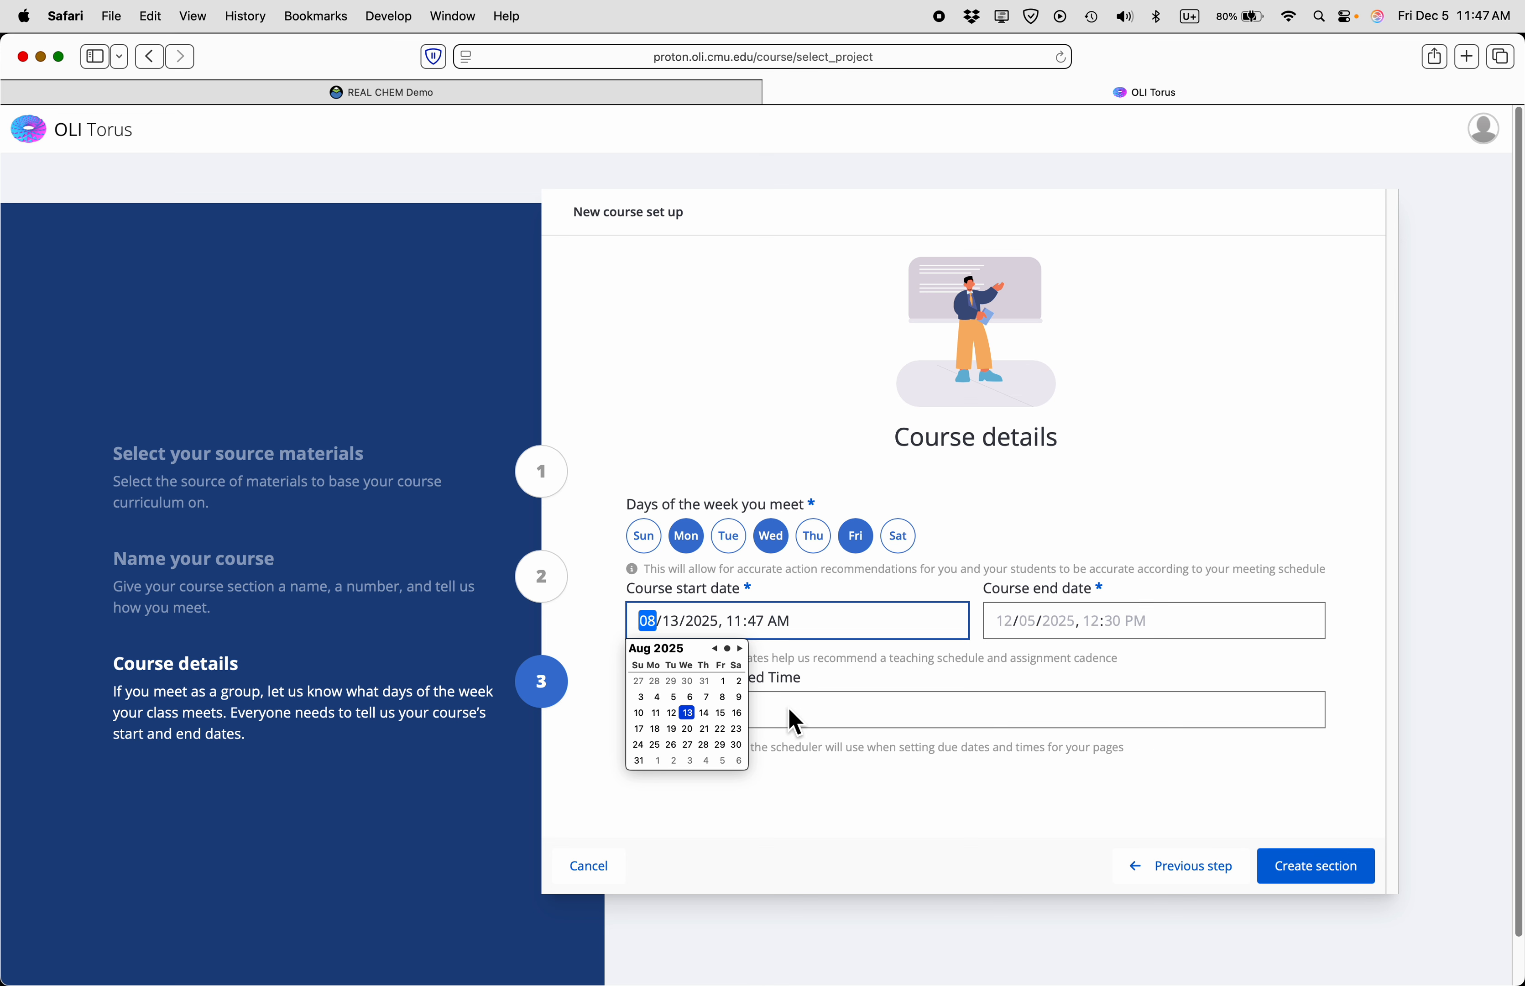
- Set the course end date to December 19, 2025 and create the section
{"action": "left_click", "coordinate": [1012, 631]}
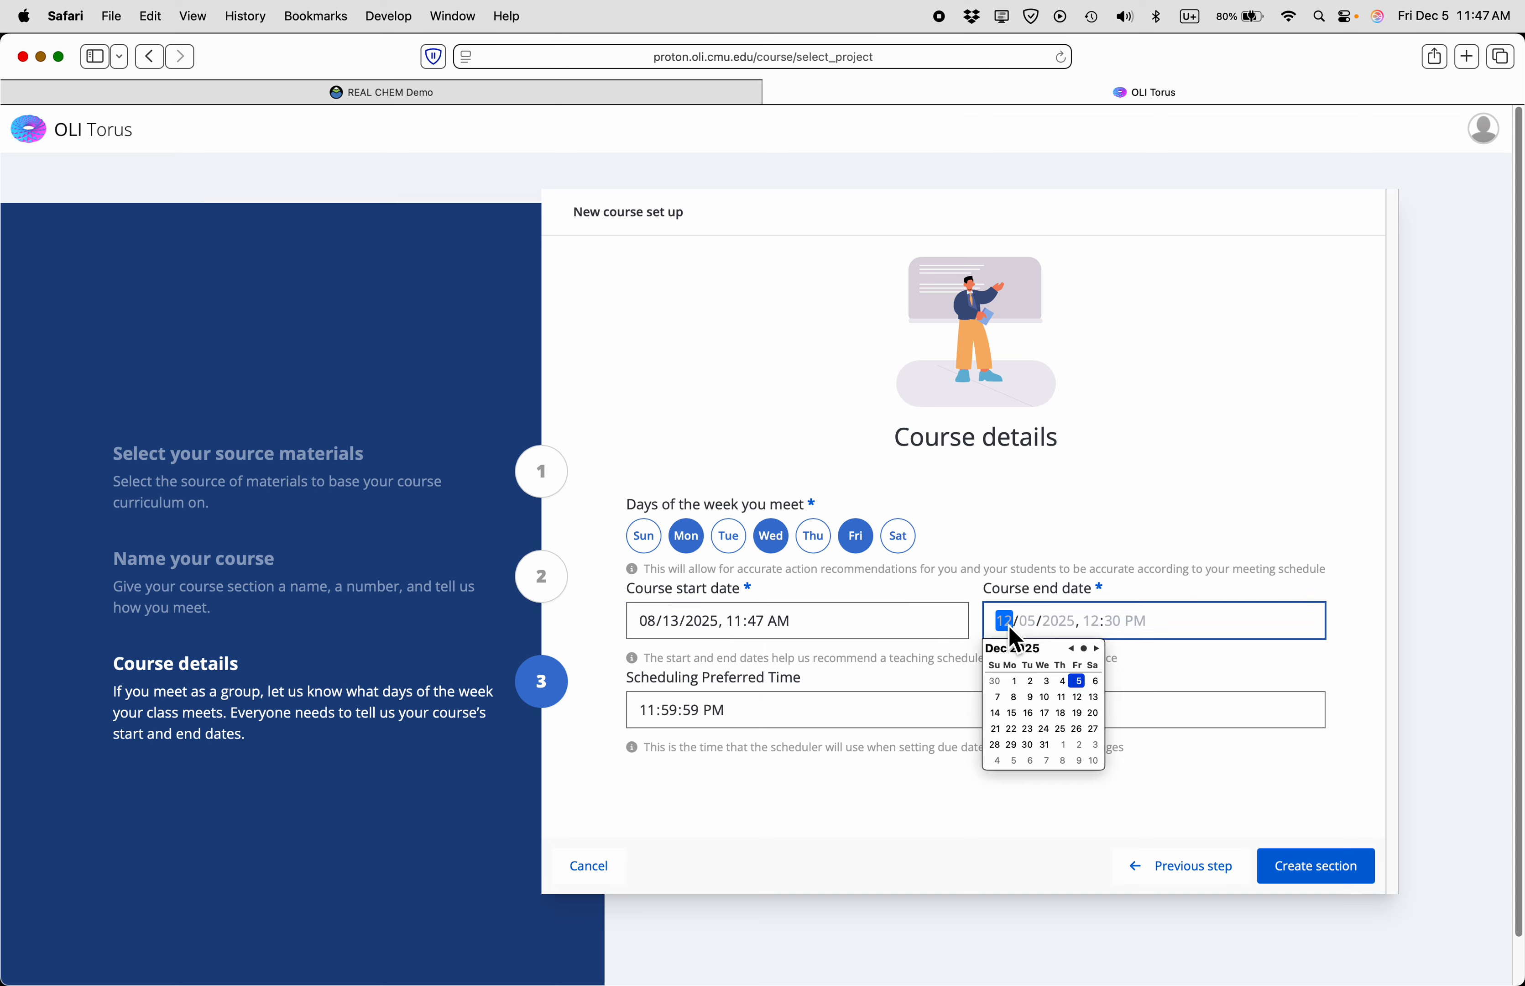
{"action": "left_click", "coordinate": [1078, 714]}
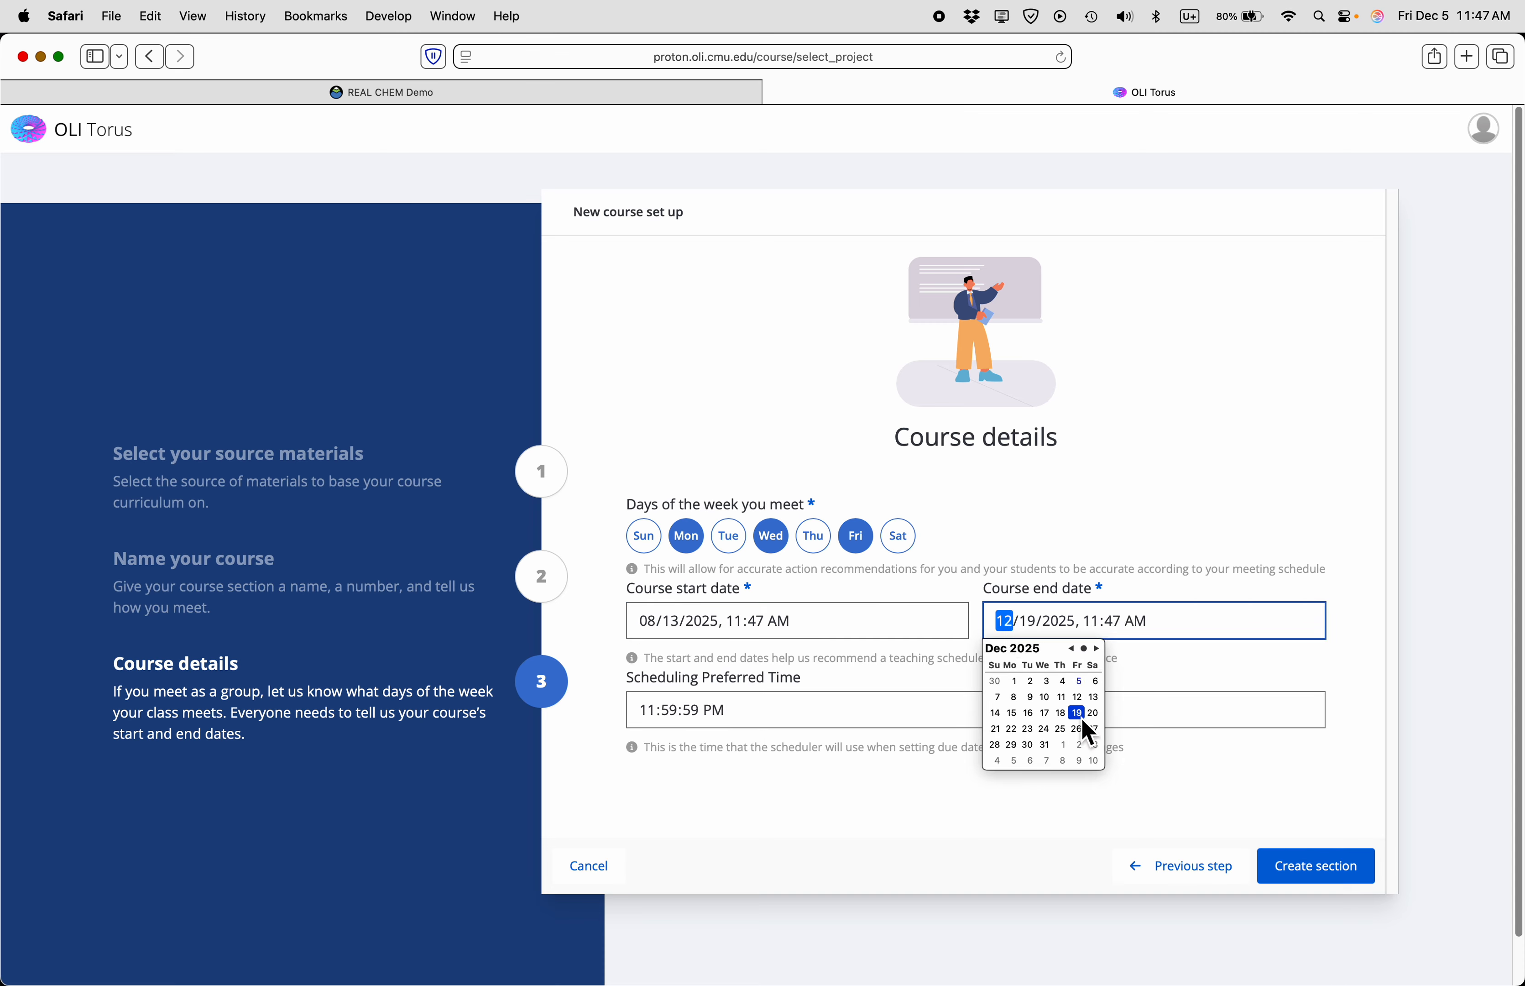
{"action": "left_click", "coordinate": [975, 807]}
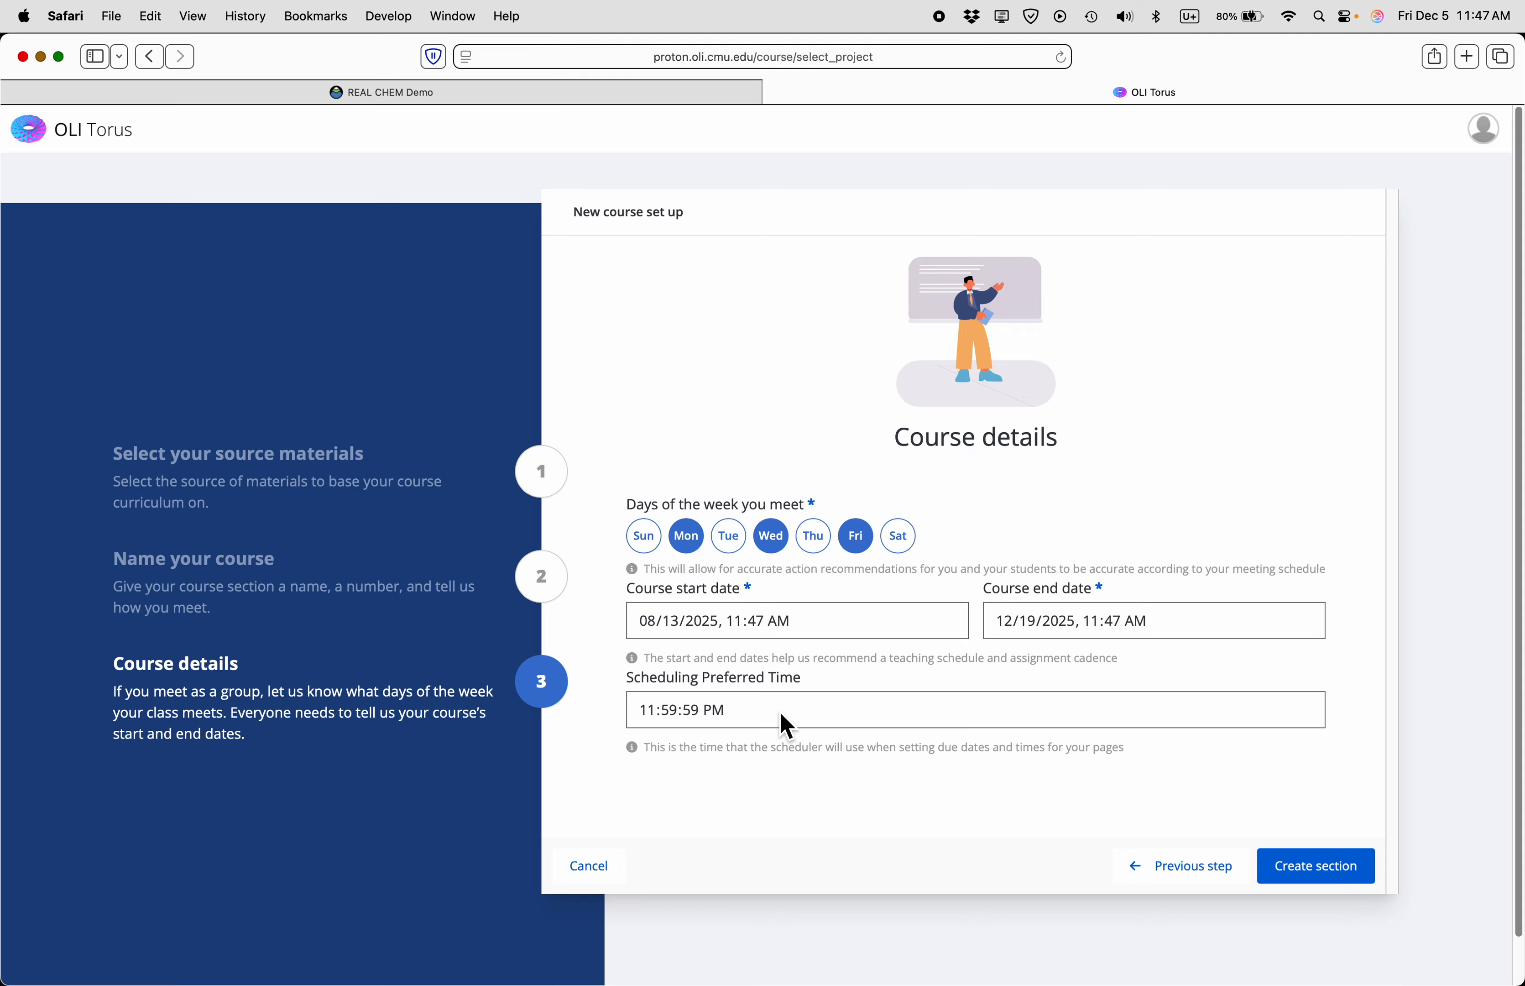
{"action": "left_click", "coordinate": [1325, 873]}
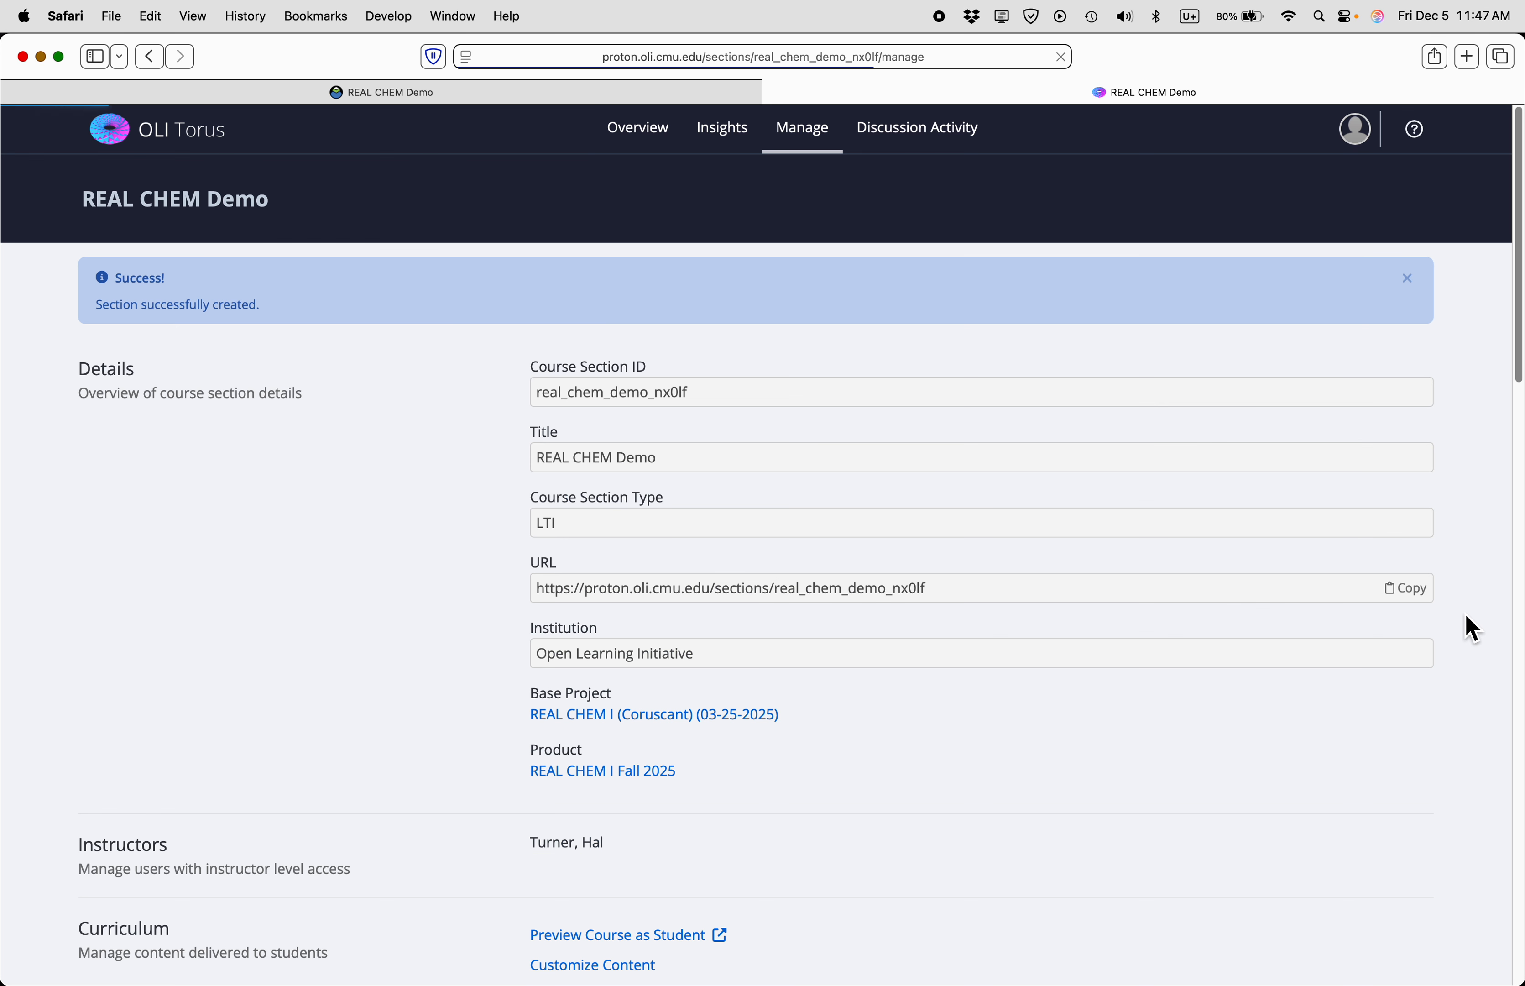
- Open the section's content customization, look through the curriculum units and view the contents of the Gases unit
{"action": "scroll", "coordinate": [1024, 732], "scroll_direction": "down", "scroll_amount": 4}
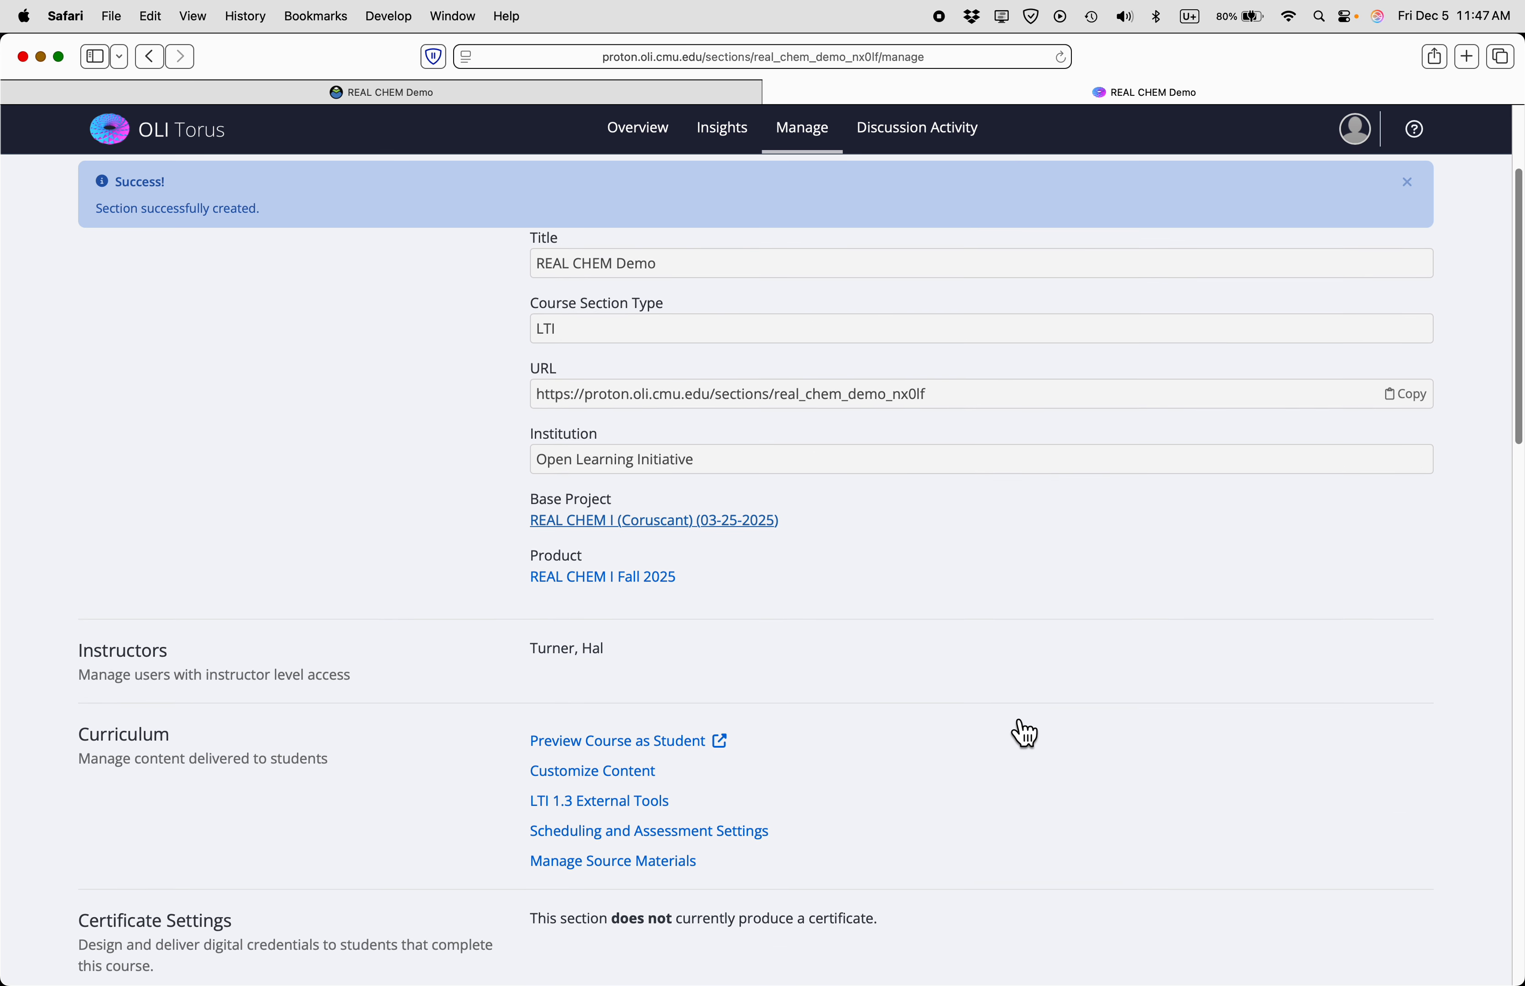
{"action": "left_click", "coordinate": [575, 742]}
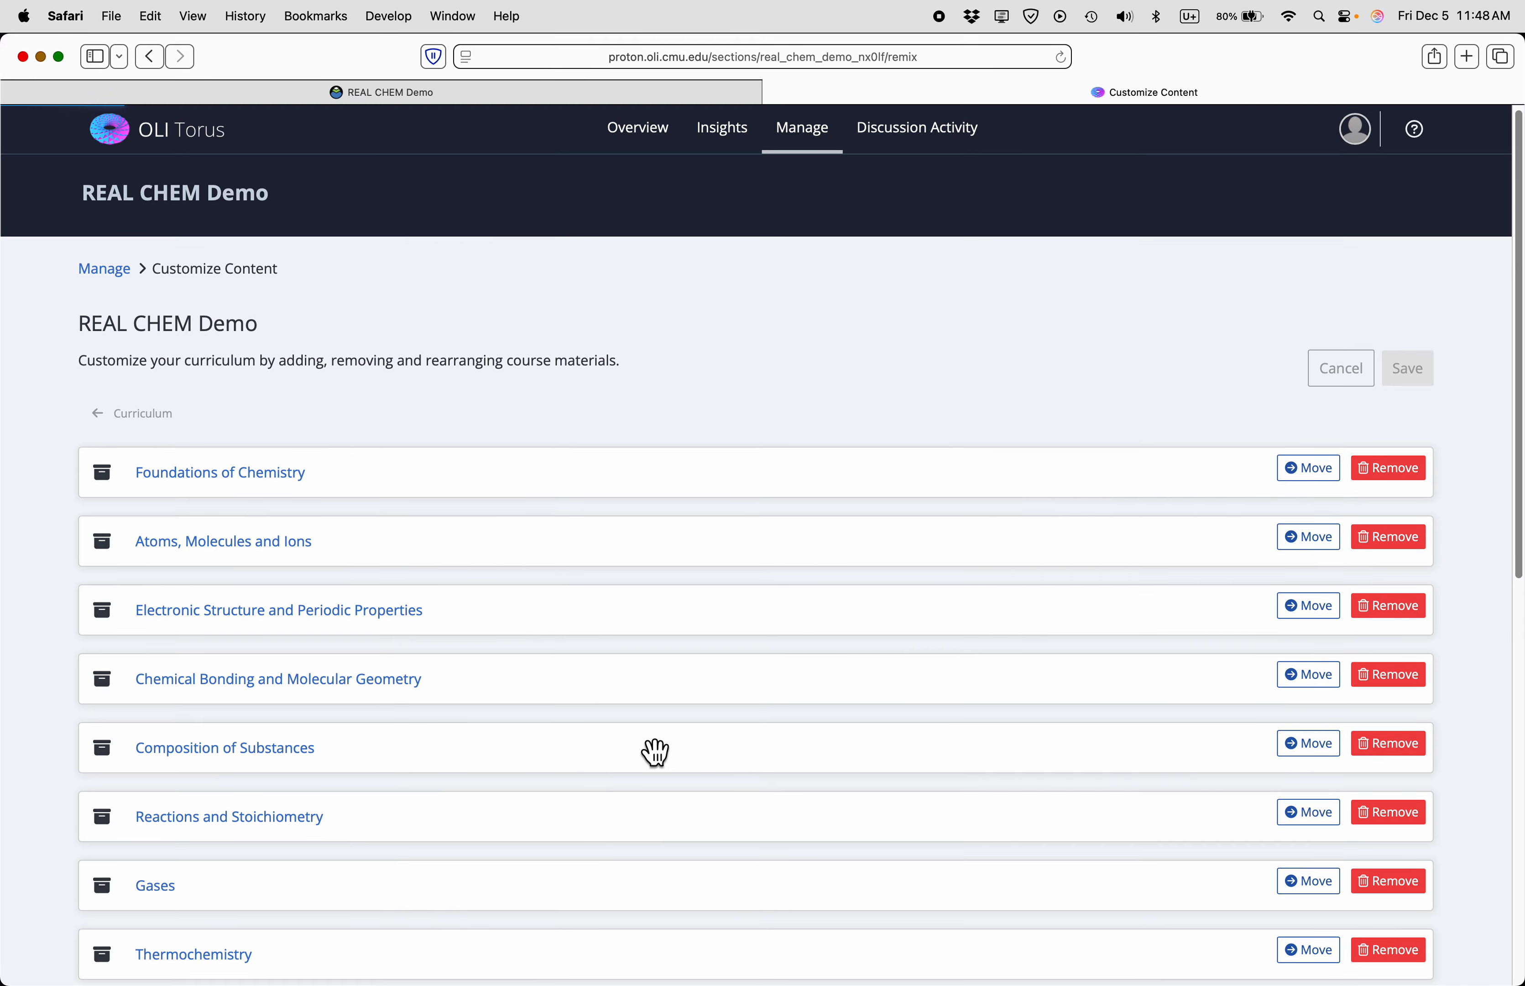
{"action": "scroll", "coordinate": [634, 737], "scroll_direction": "down", "scroll_amount": 5}
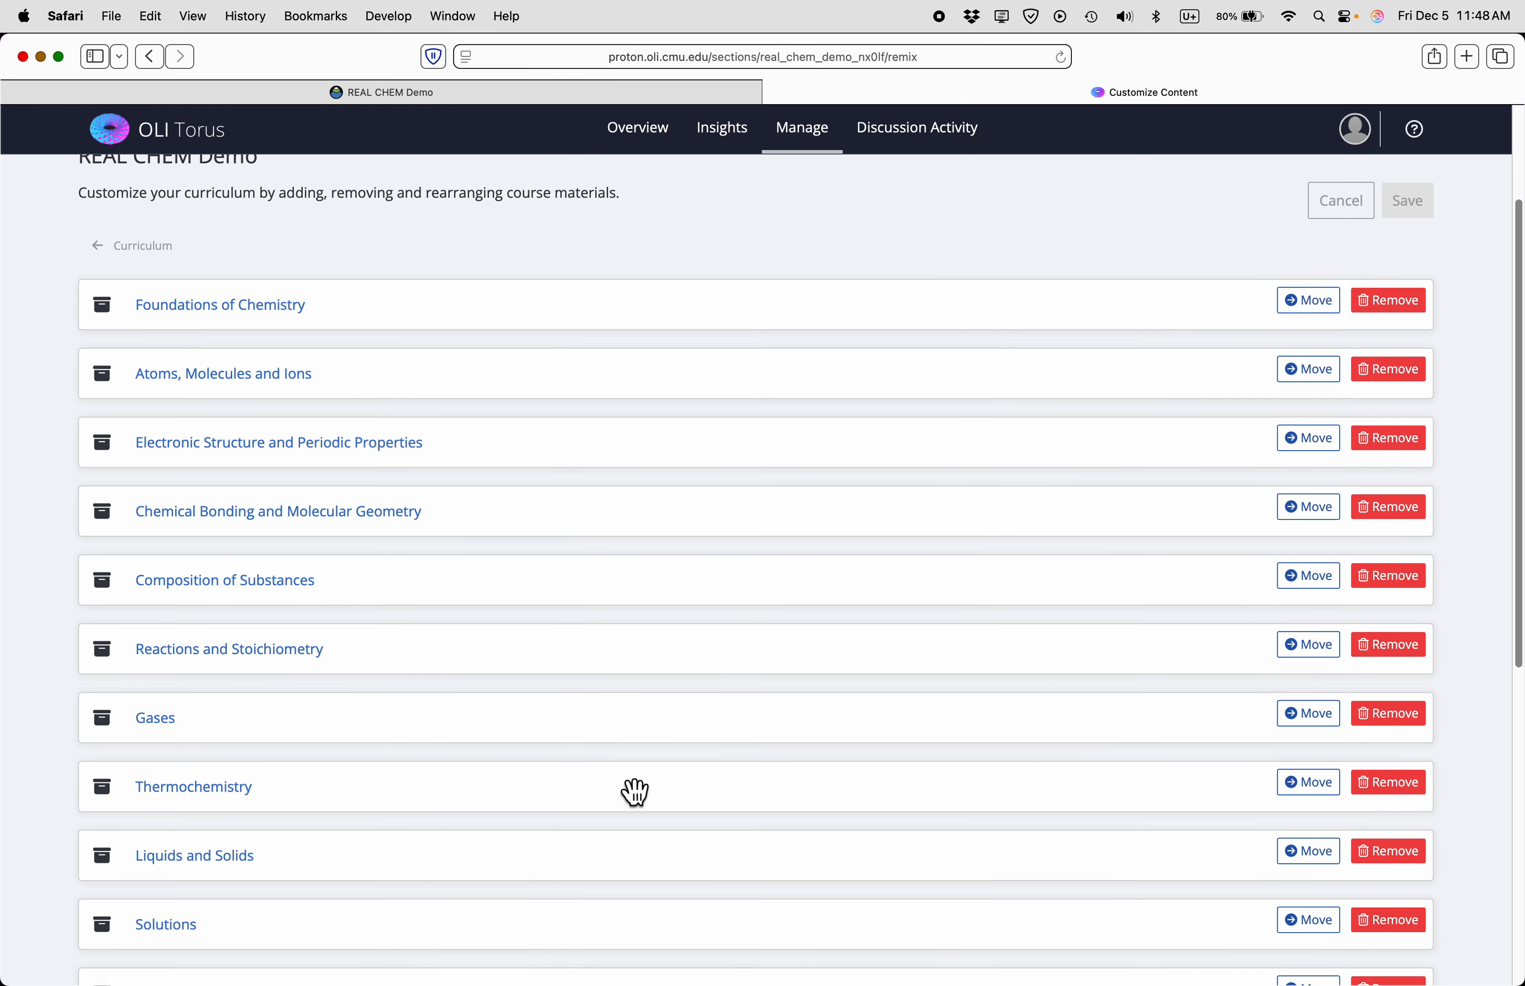
{"action": "scroll", "coordinate": [619, 729], "scroll_direction": "down", "scroll_amount": 10}
{"action": "scroll", "coordinate": [605, 724], "scroll_direction": "up", "scroll_amount": 3}
{"action": "scroll", "coordinate": [609, 724], "scroll_direction": "up", "scroll_amount": 10}
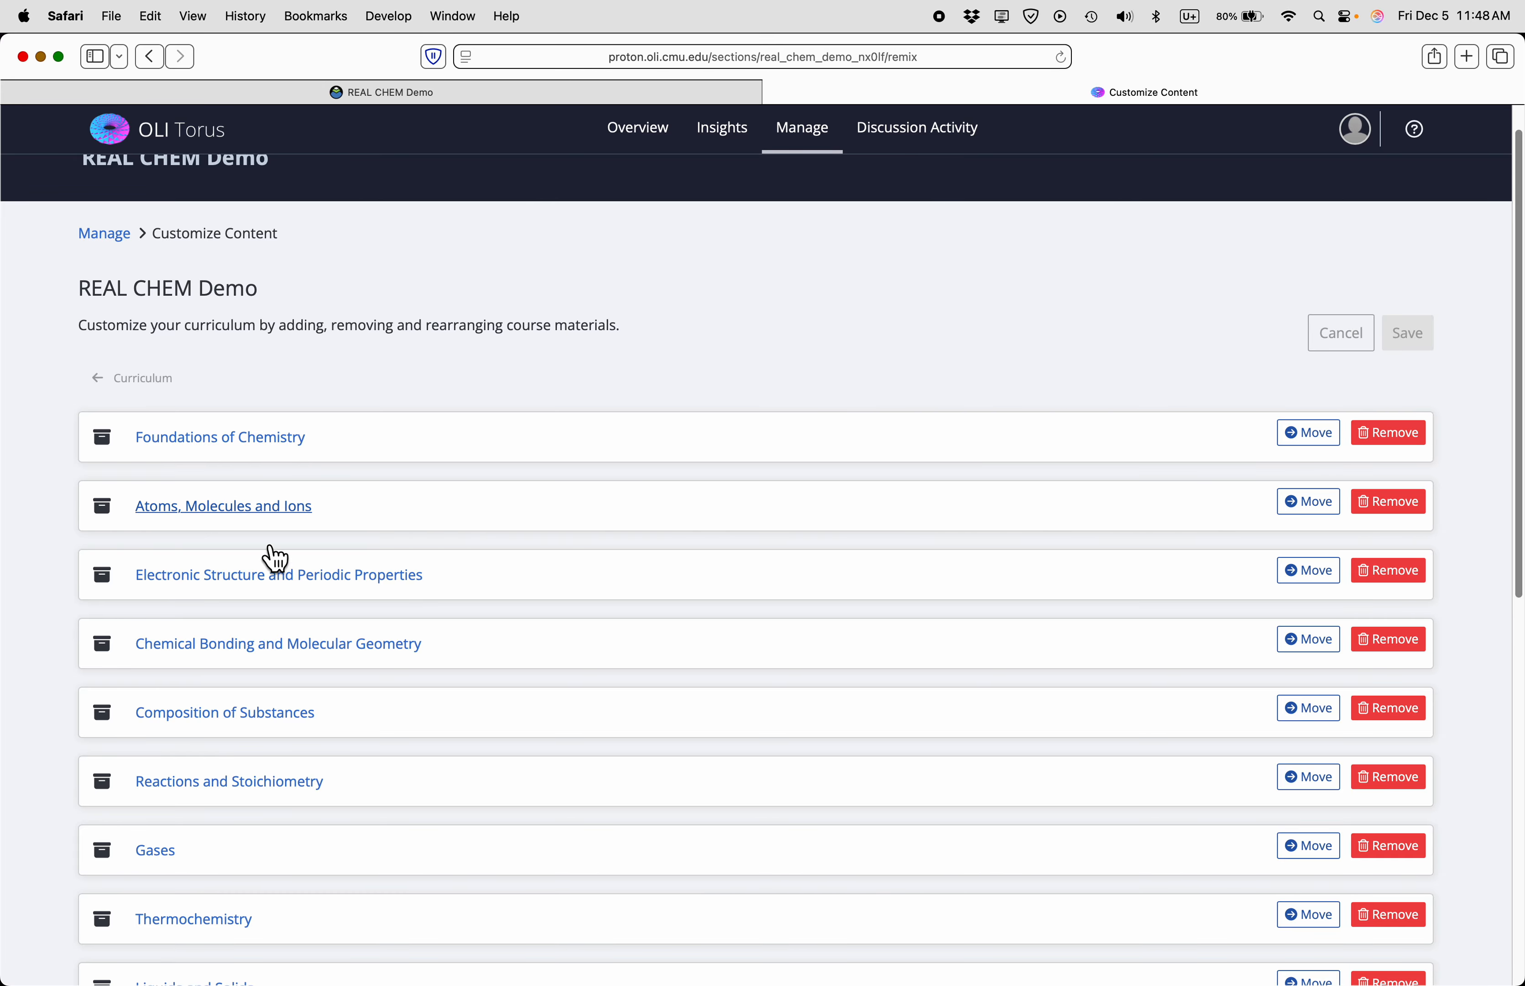
{"action": "left_click", "coordinate": [168, 856]}
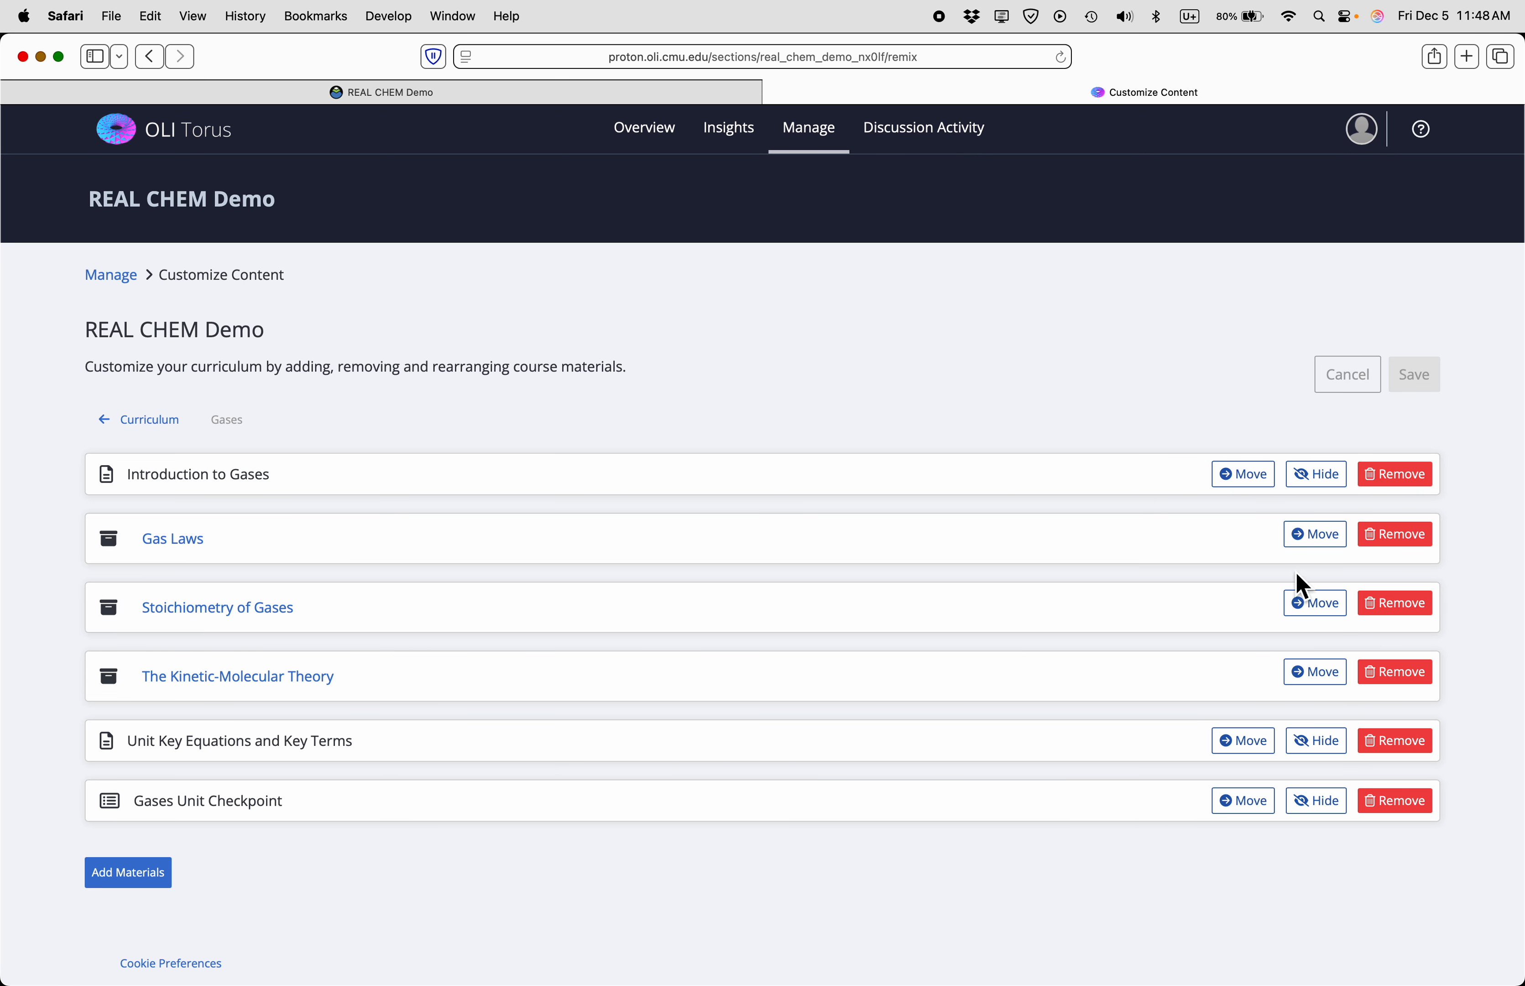
- Return to the curriculum list and review the remaining units, appendices and resources down to the end
{"action": "left_click", "coordinate": [134, 419]}
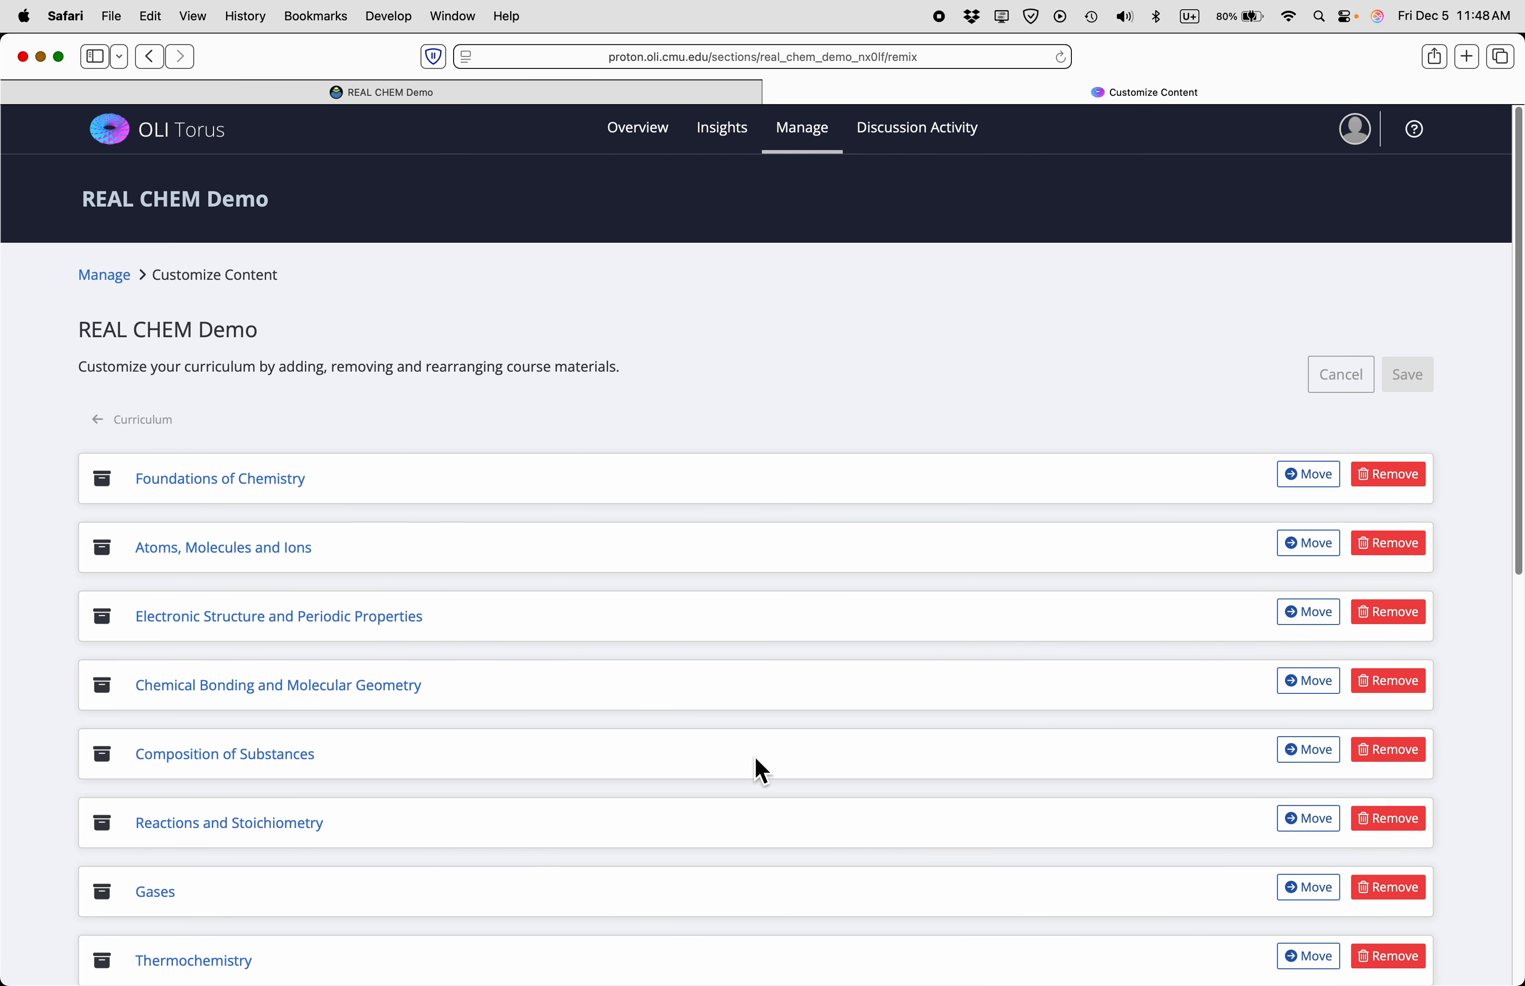
{"action": "scroll", "coordinate": [769, 708], "scroll_direction": "down", "scroll_amount": 6}
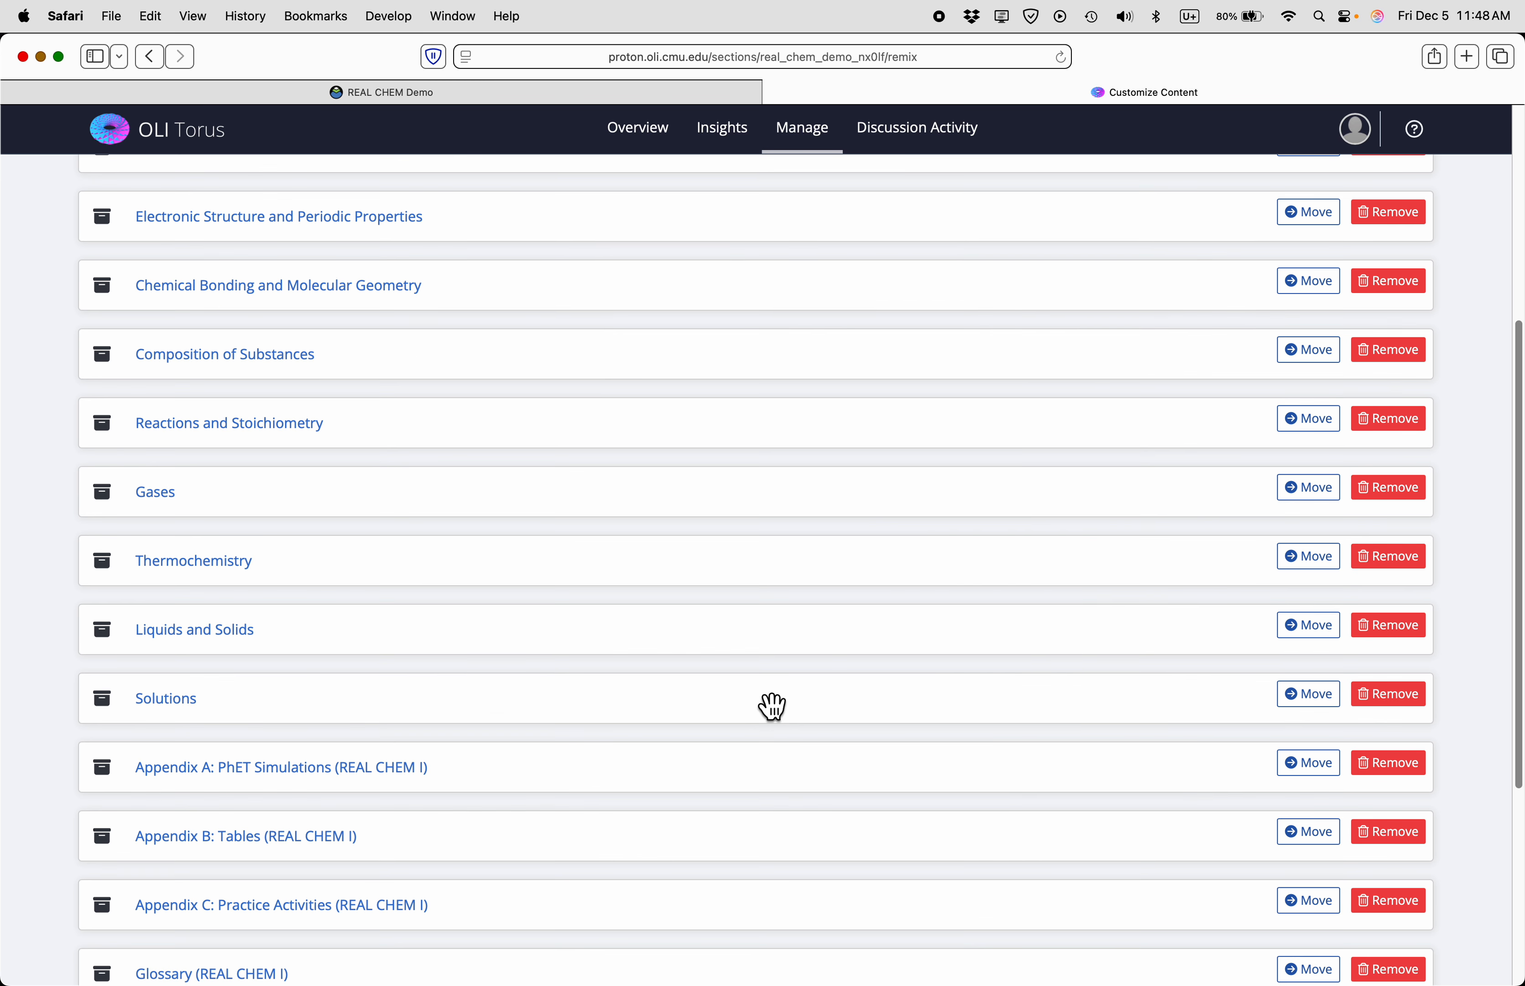
{"action": "scroll", "coordinate": [772, 705], "scroll_direction": "down", "scroll_amount": 2}
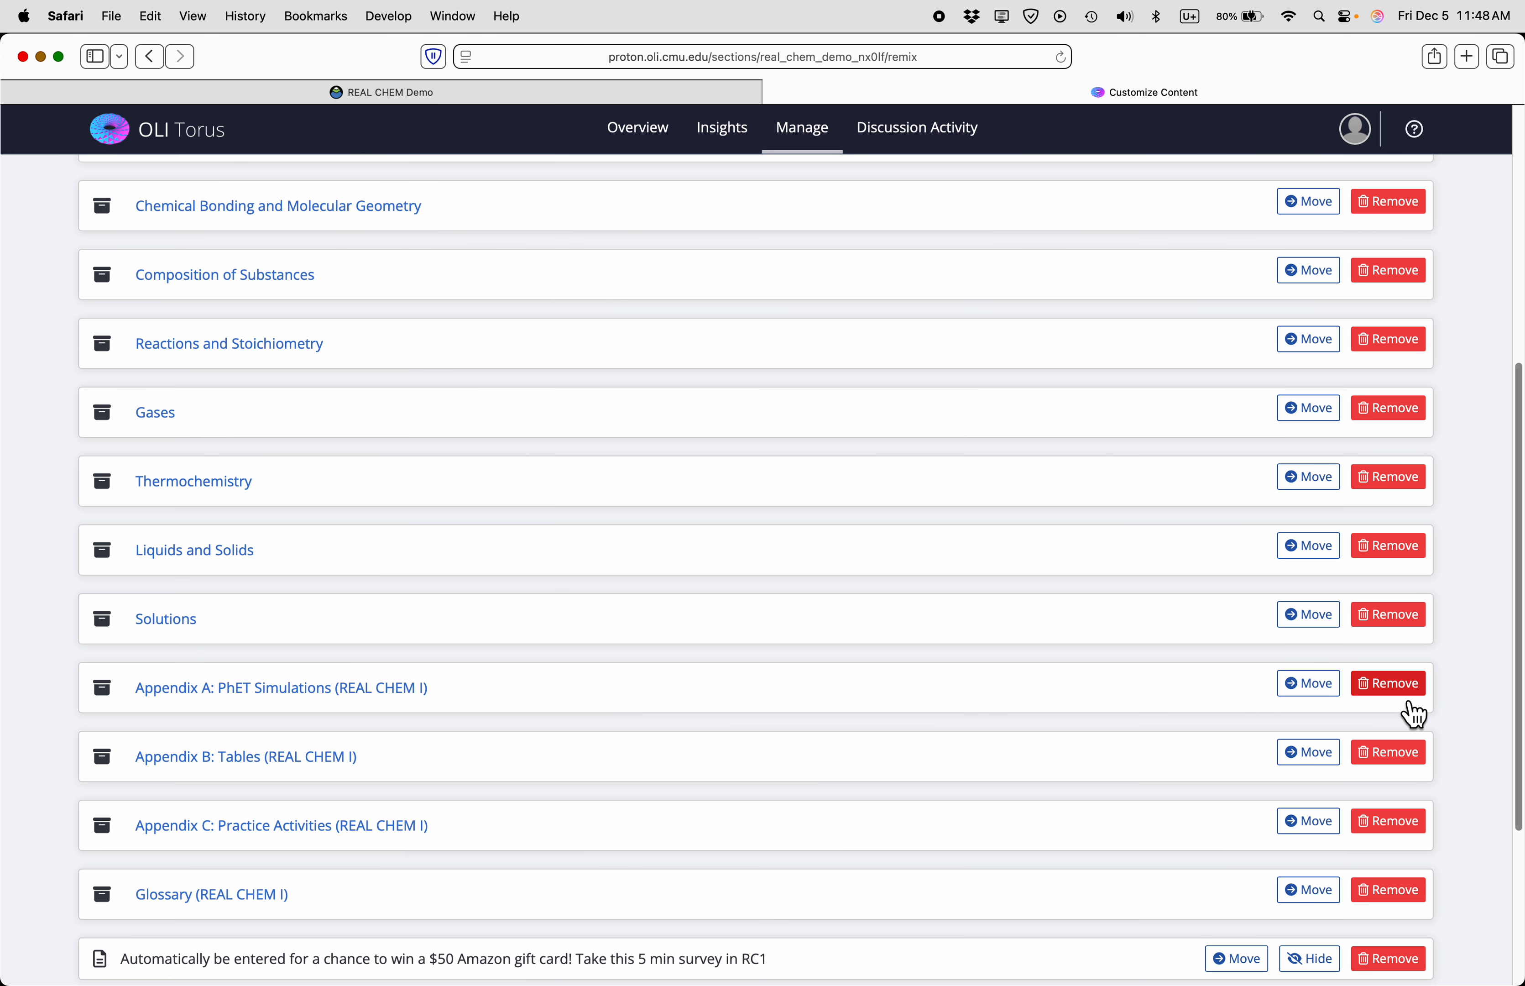
{"action": "scroll", "coordinate": [957, 690], "scroll_direction": "down", "scroll_amount": 5}
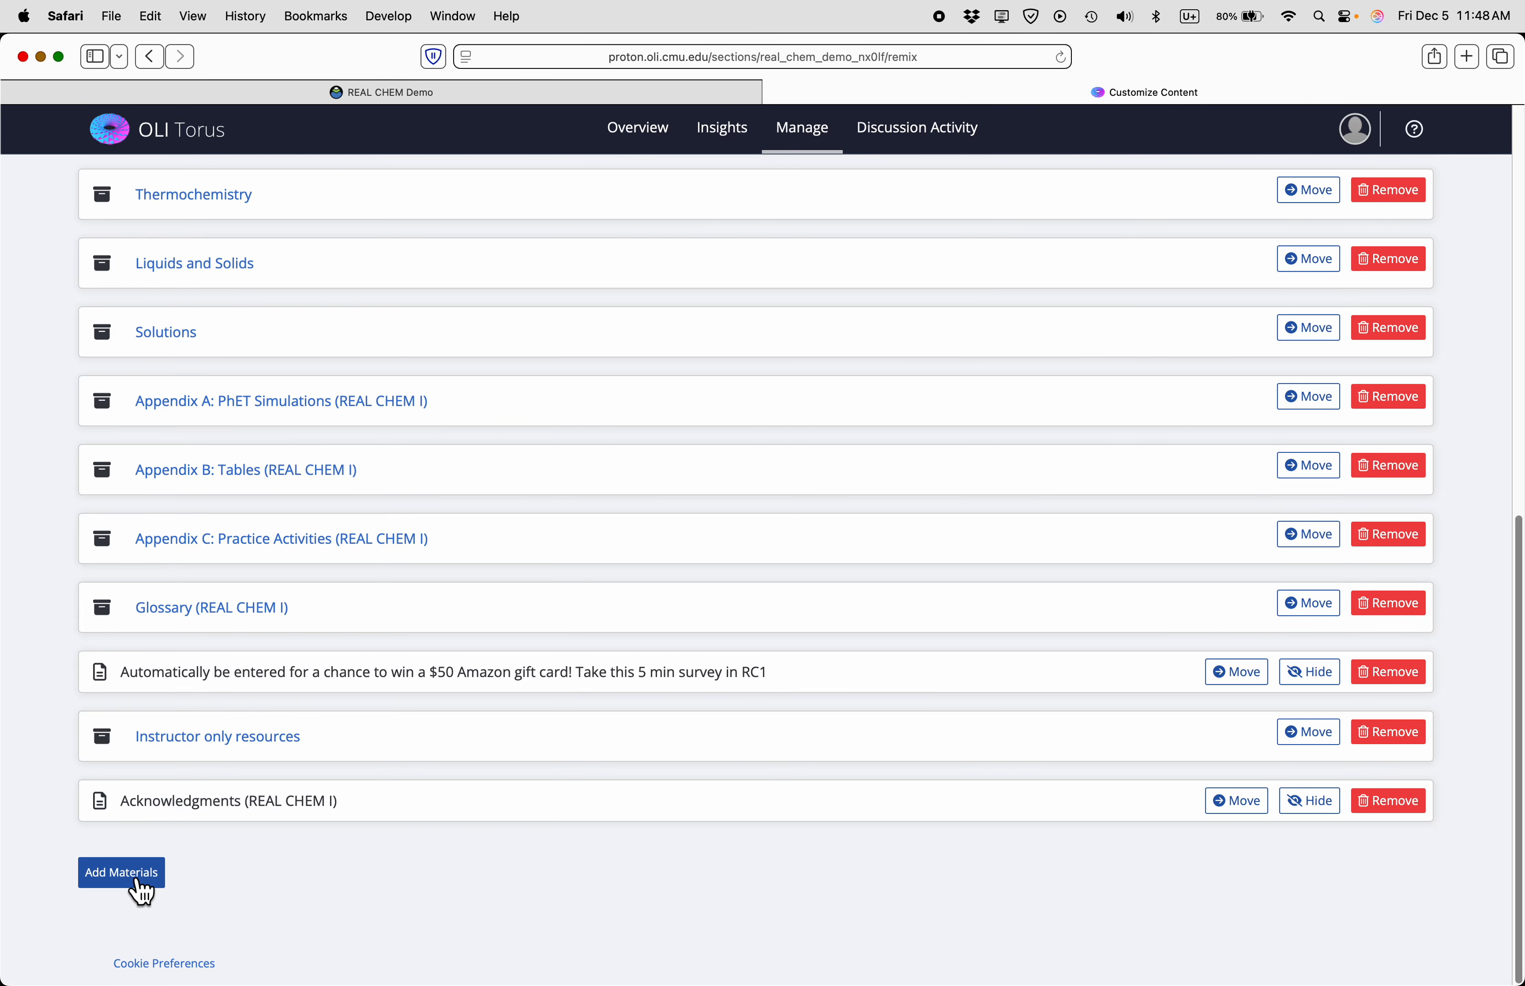
{"action": "scroll", "coordinate": [772, 798], "scroll_direction": "up", "scroll_amount": 10}
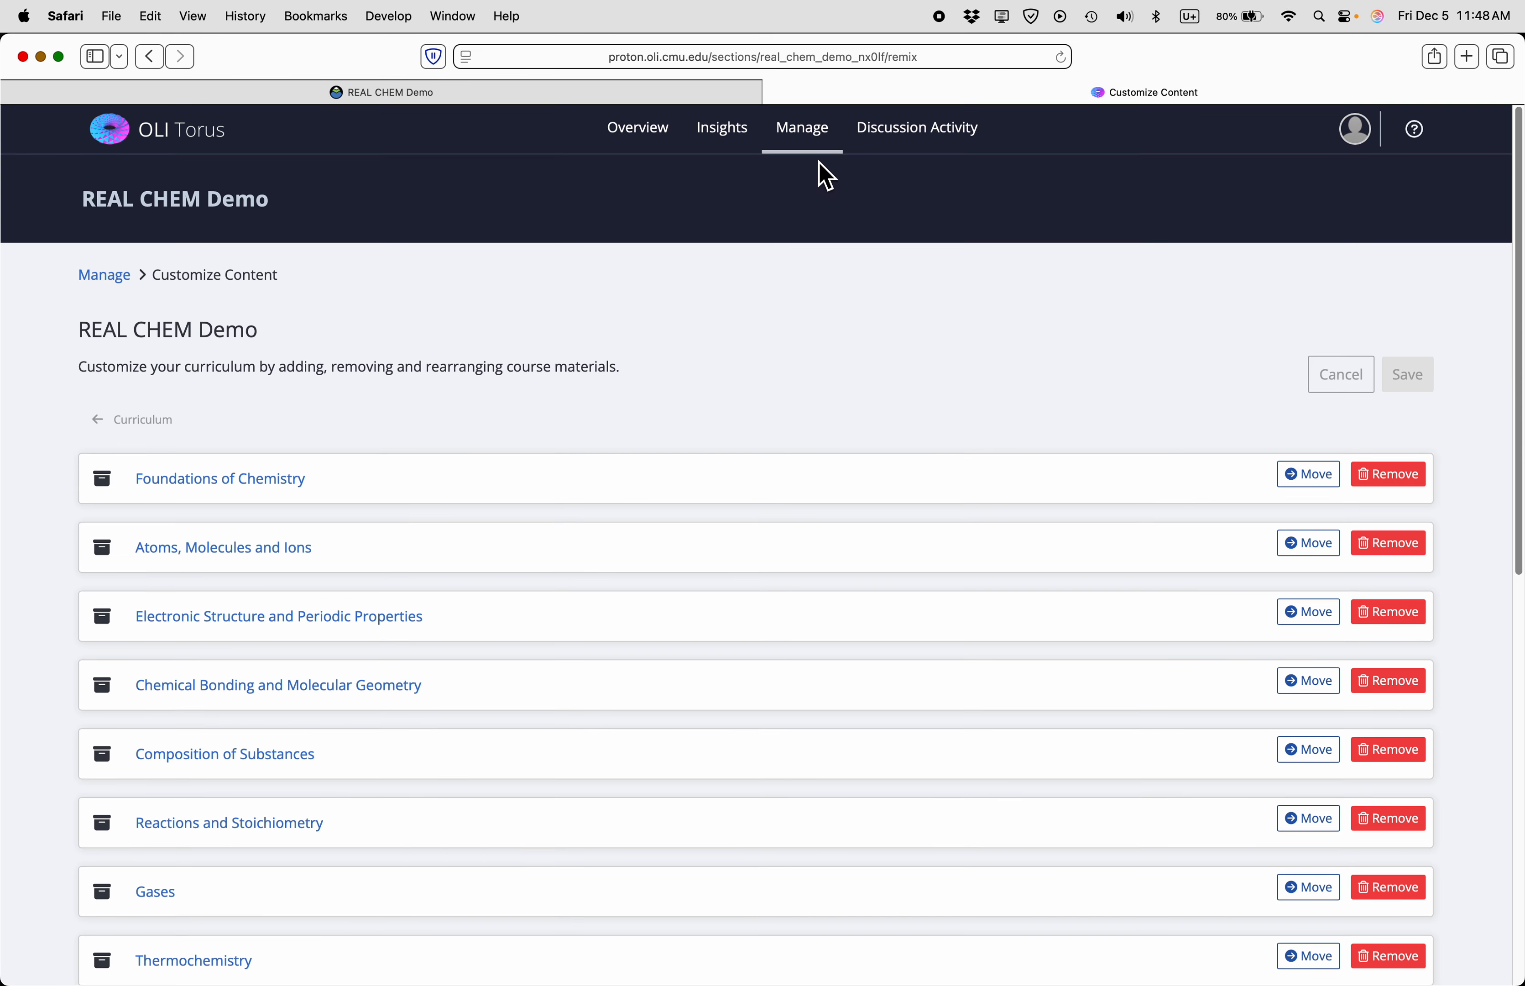
- Go back to the section's management page and open its Scheduling and Assessment Settings
{"action": "left_click", "coordinate": [820, 138]}
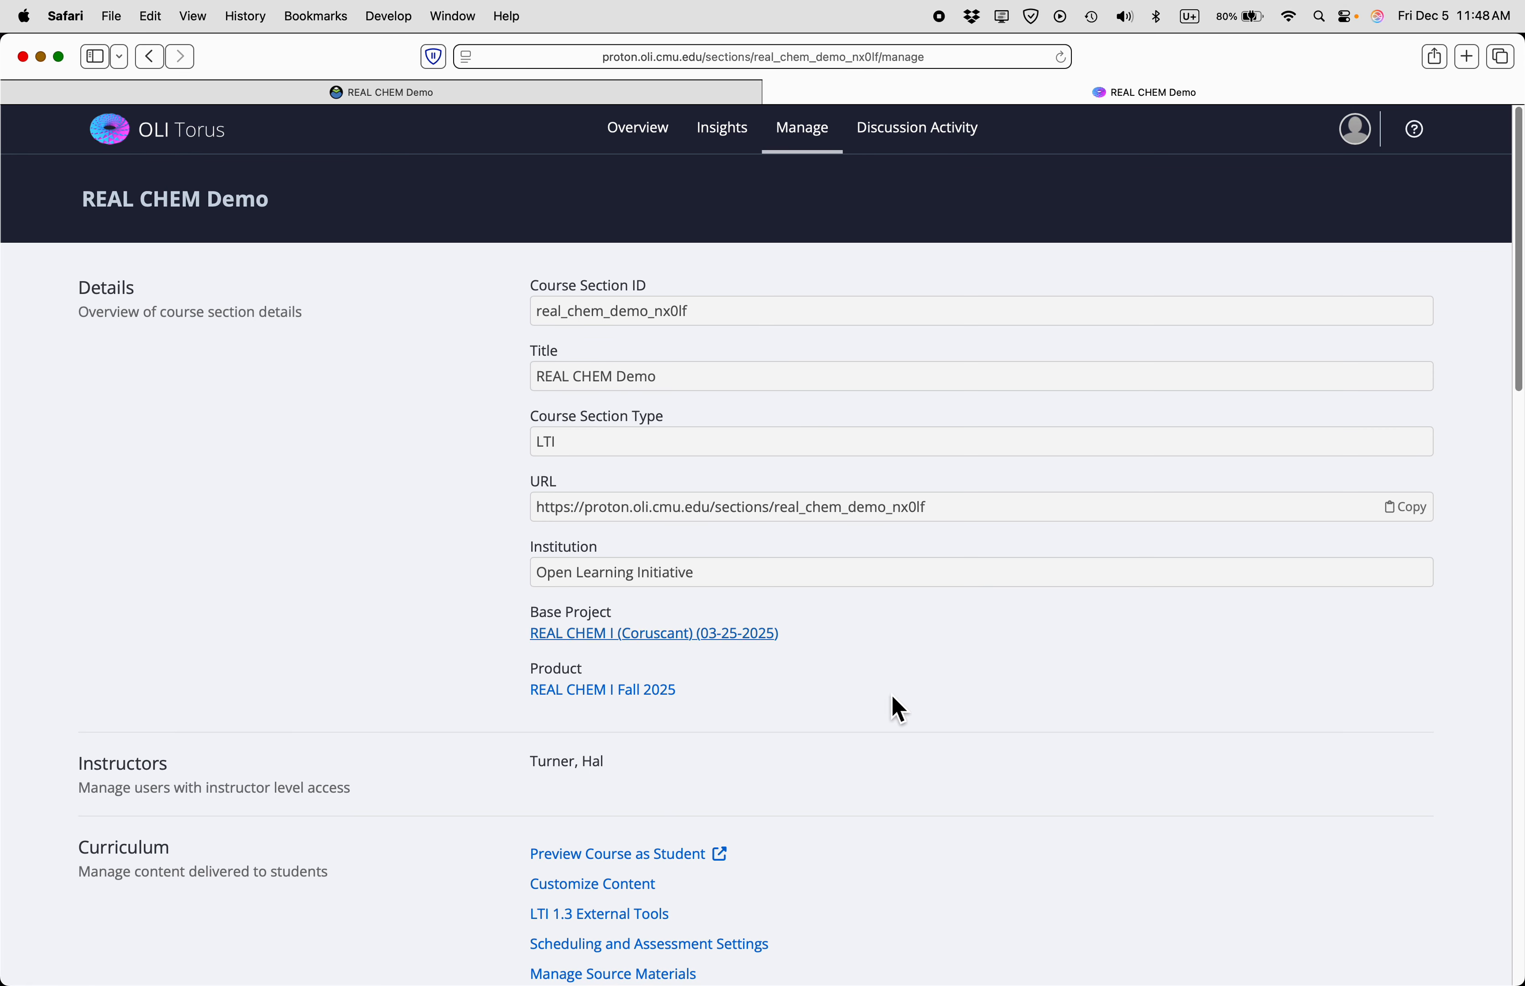
{"action": "scroll", "coordinate": [895, 753], "scroll_direction": "down", "scroll_amount": 2}
{"action": "scroll", "coordinate": [895, 754], "scroll_direction": "down", "scroll_amount": 2}
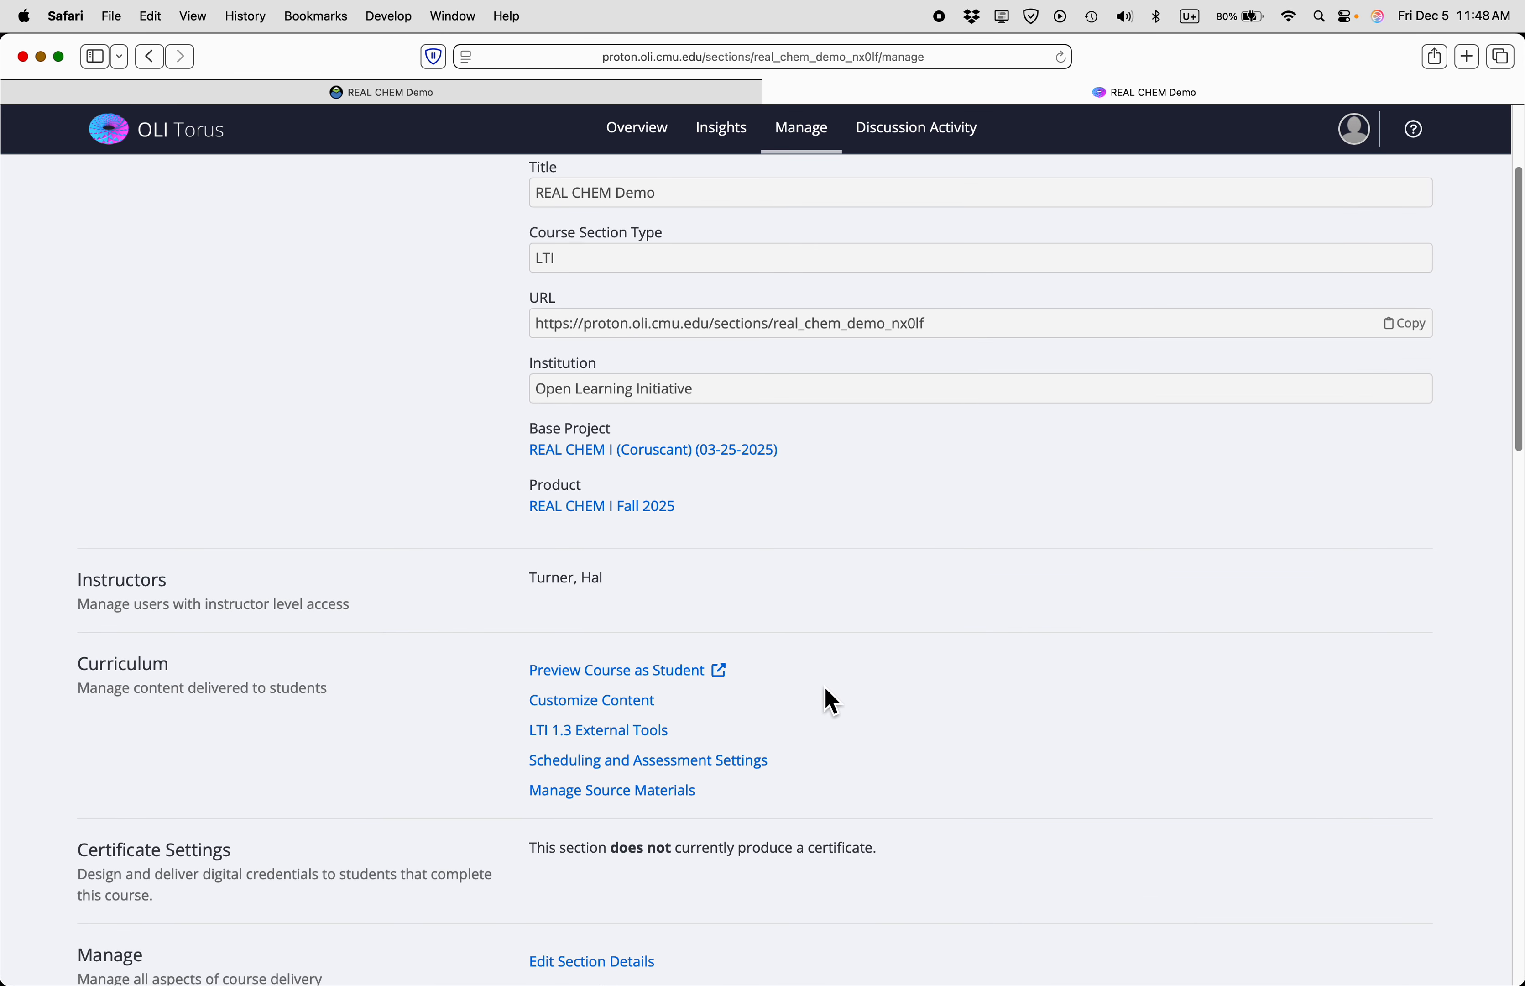
{"action": "left_click", "coordinate": [596, 761]}
{"action": "scroll", "coordinate": [679, 772], "scroll_direction": "down", "scroll_amount": 1}
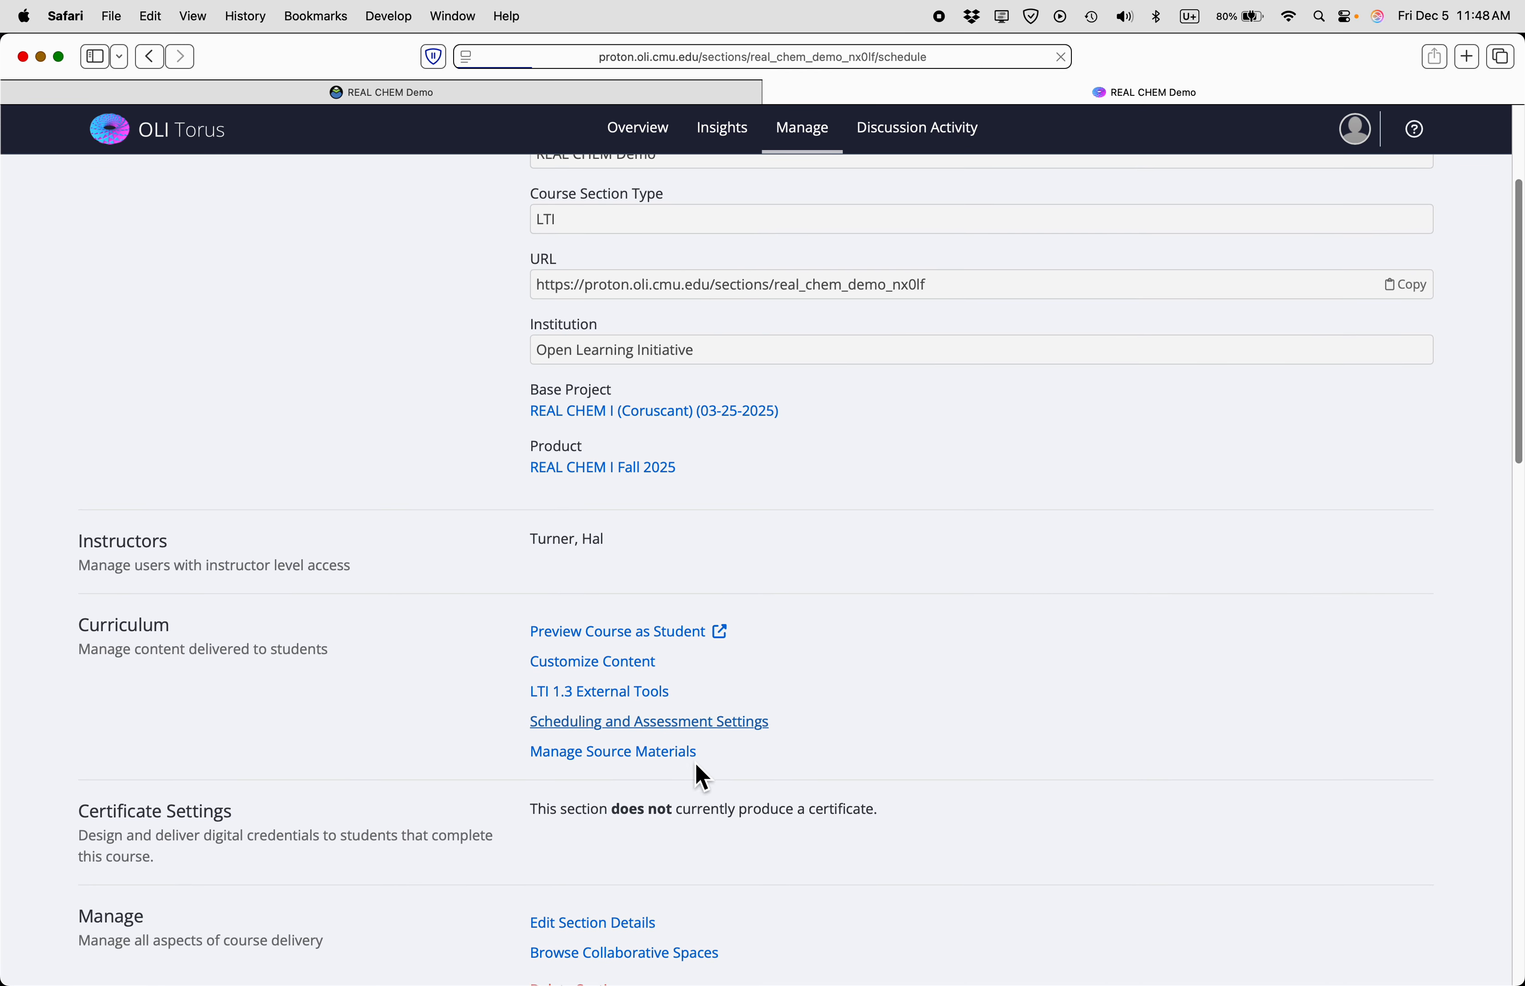
{"action": "scroll", "coordinate": [970, 786], "scroll_direction": "down", "scroll_amount": 4}
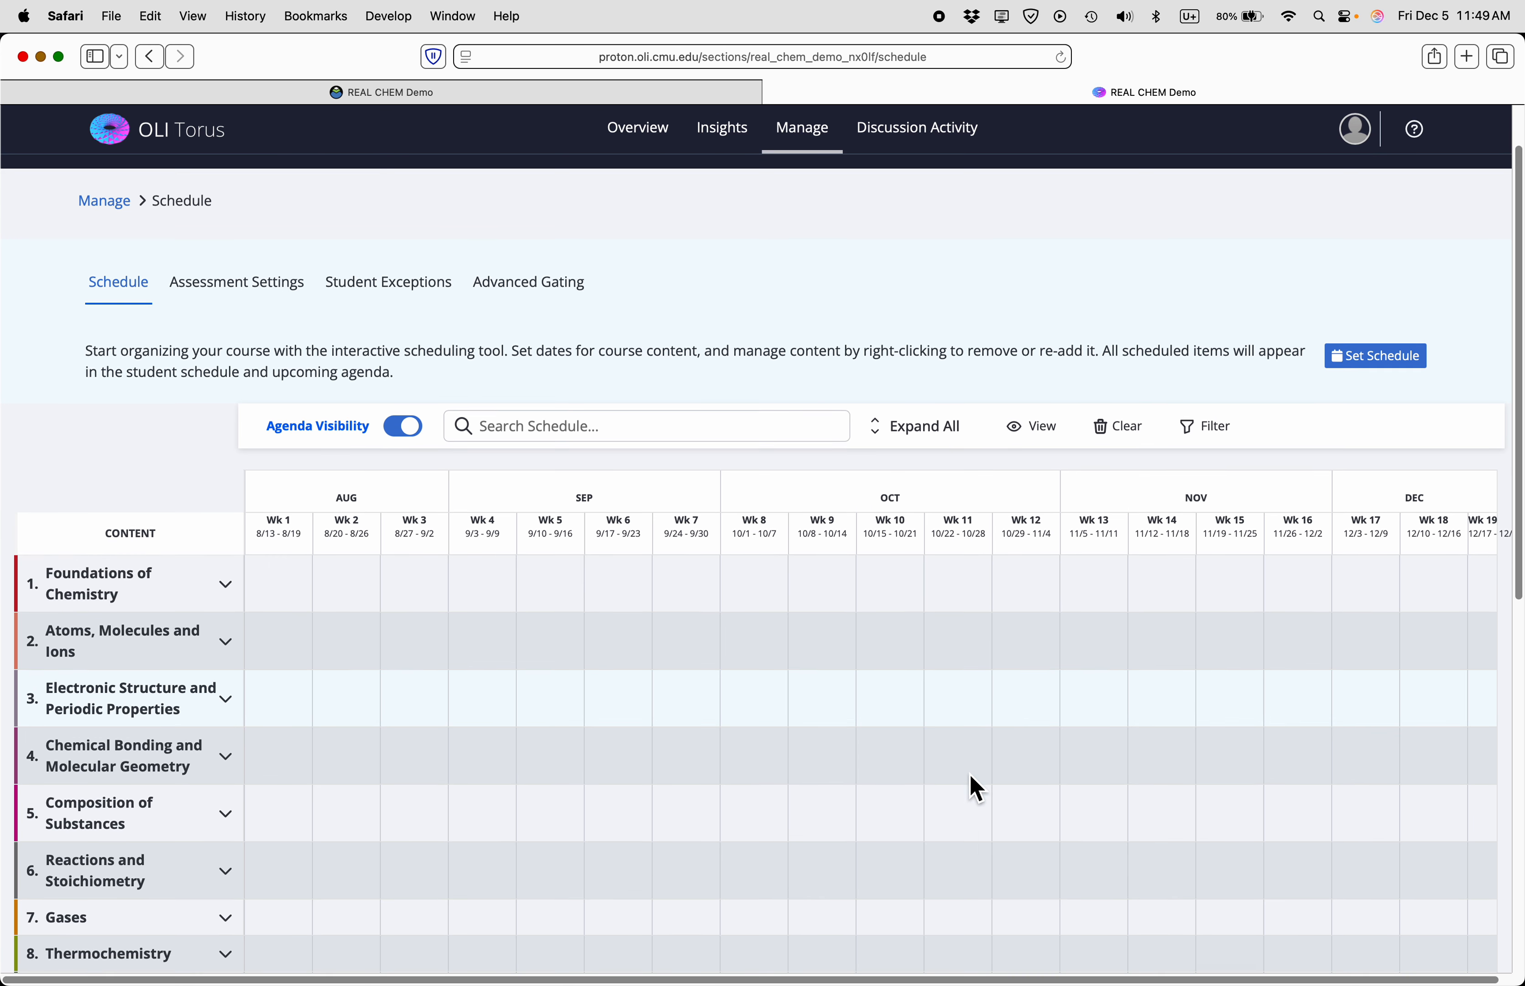
- Start setting the schedule and include Sunday and Saturday along with the weekdays in the default timeline
{"action": "left_click", "coordinate": [1392, 256]}
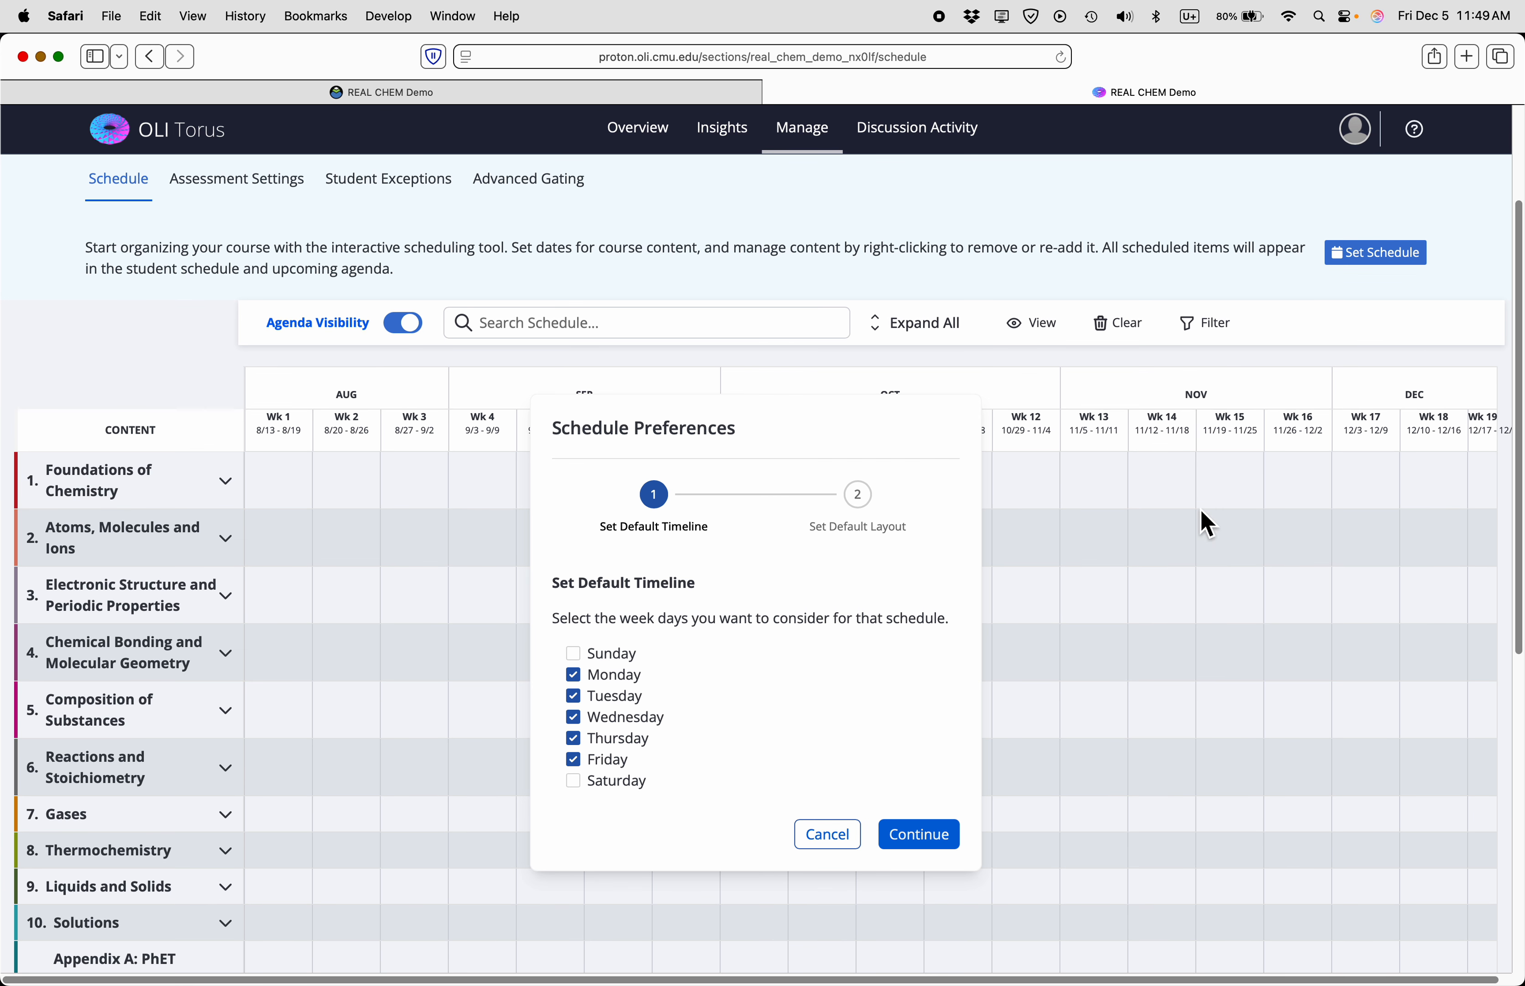
{"action": "left_click", "coordinate": [588, 655]}
{"action": "left_click", "coordinate": [586, 795]}
{"action": "scroll", "coordinate": [659, 792], "scroll_direction": "down", "scroll_amount": 1}
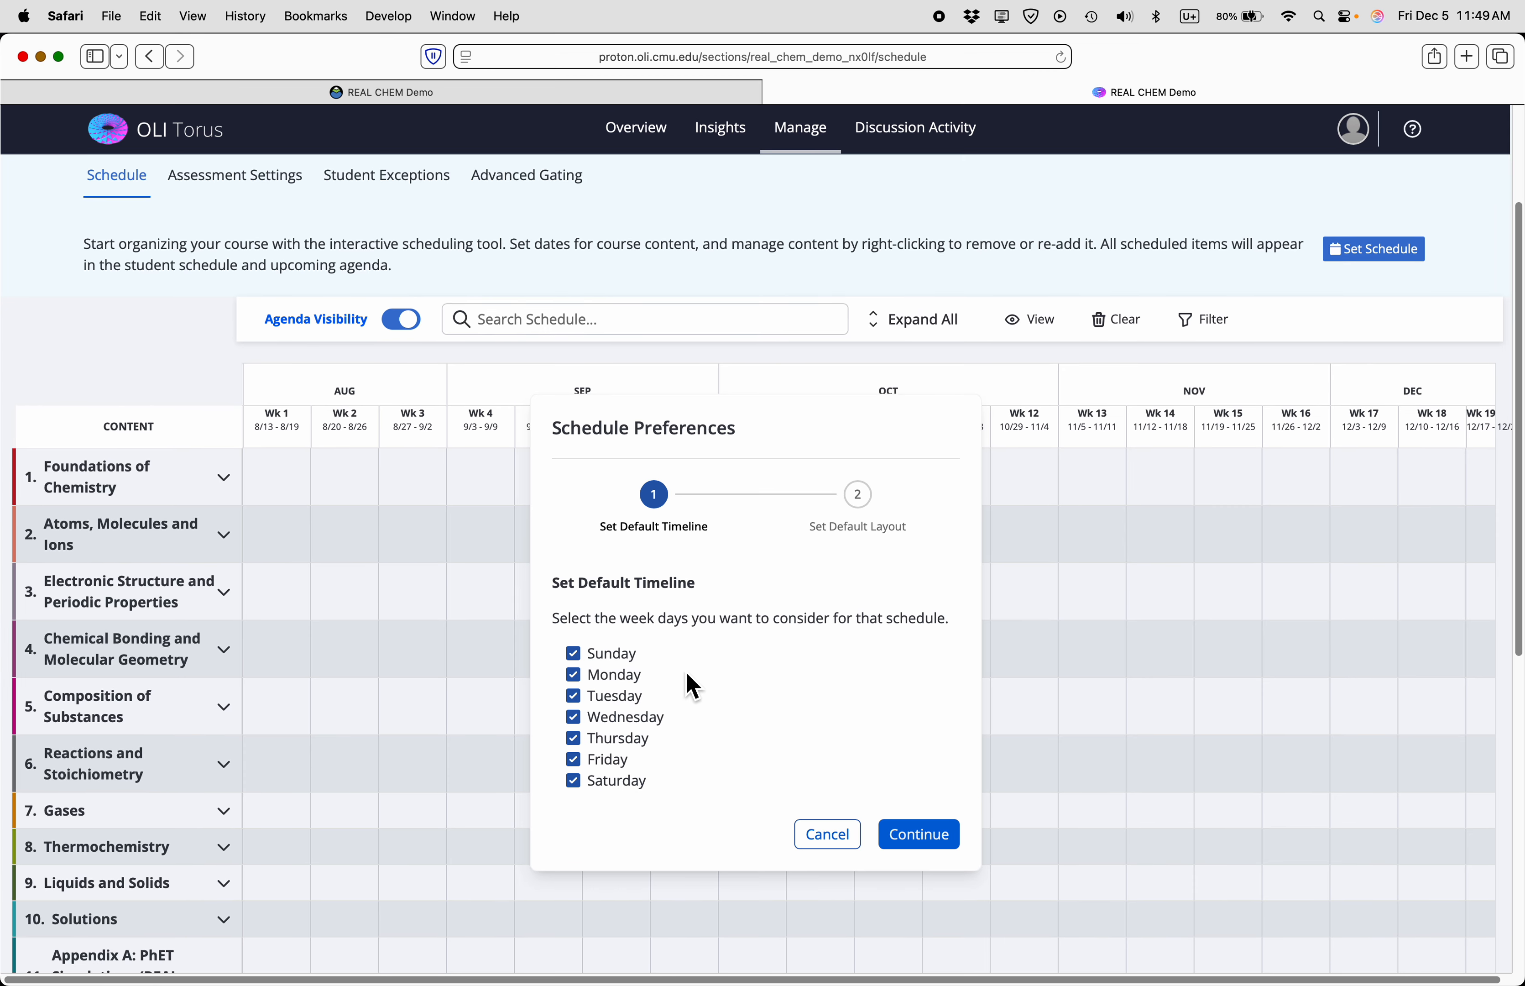
{"action": "left_click", "coordinate": [923, 844]}
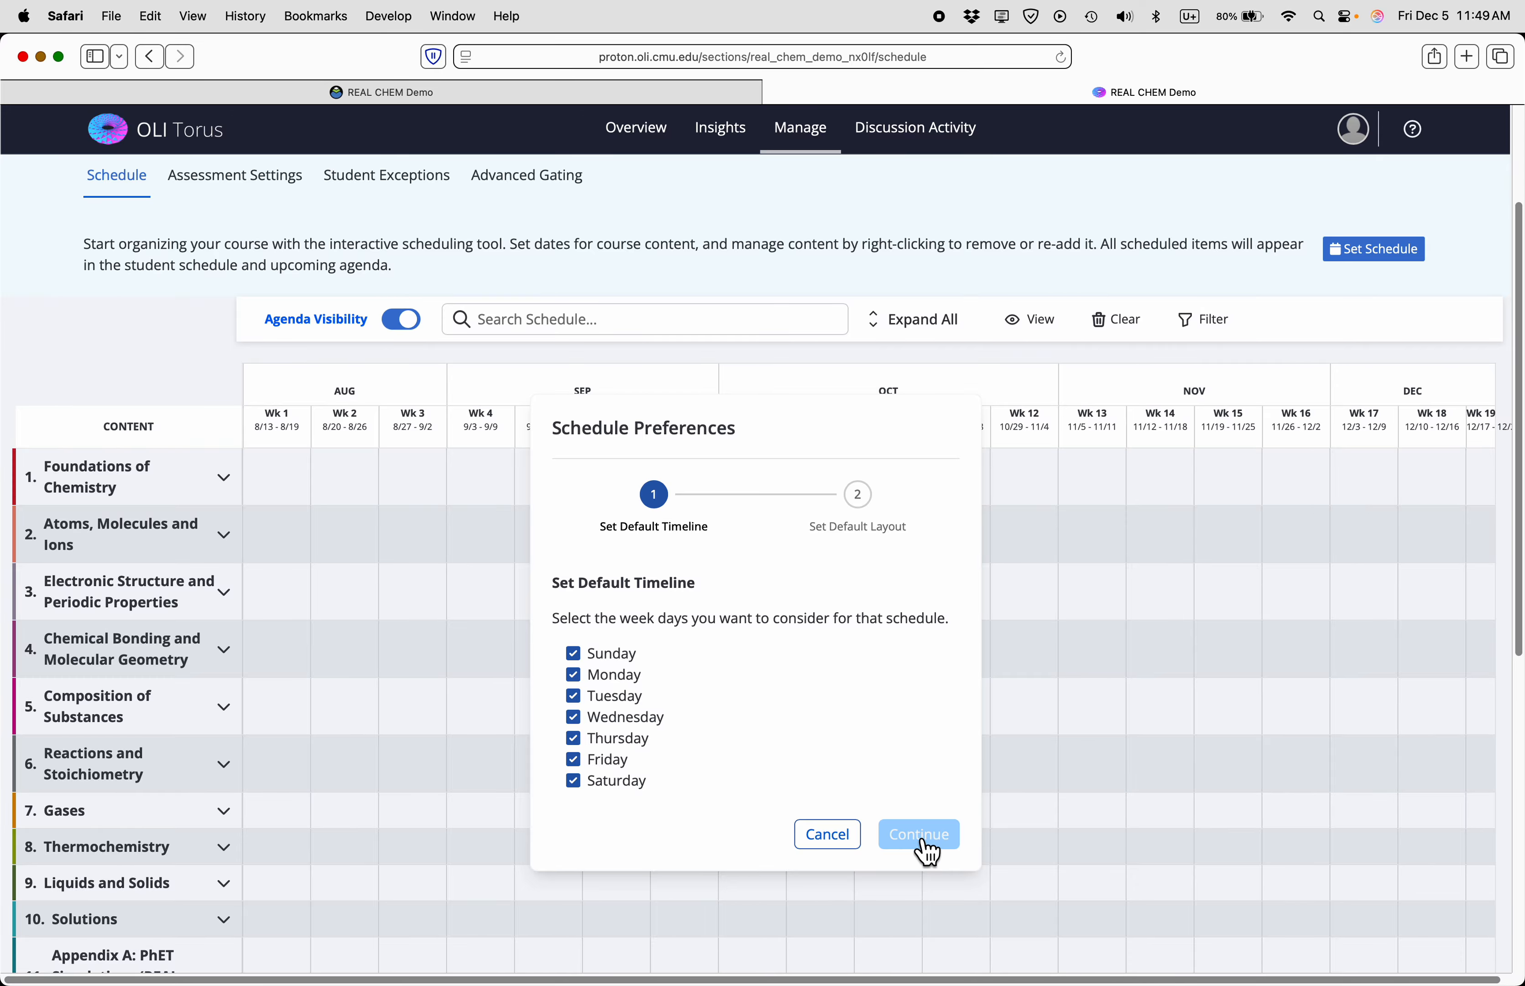
{"action": "left_click", "coordinate": [928, 847]}
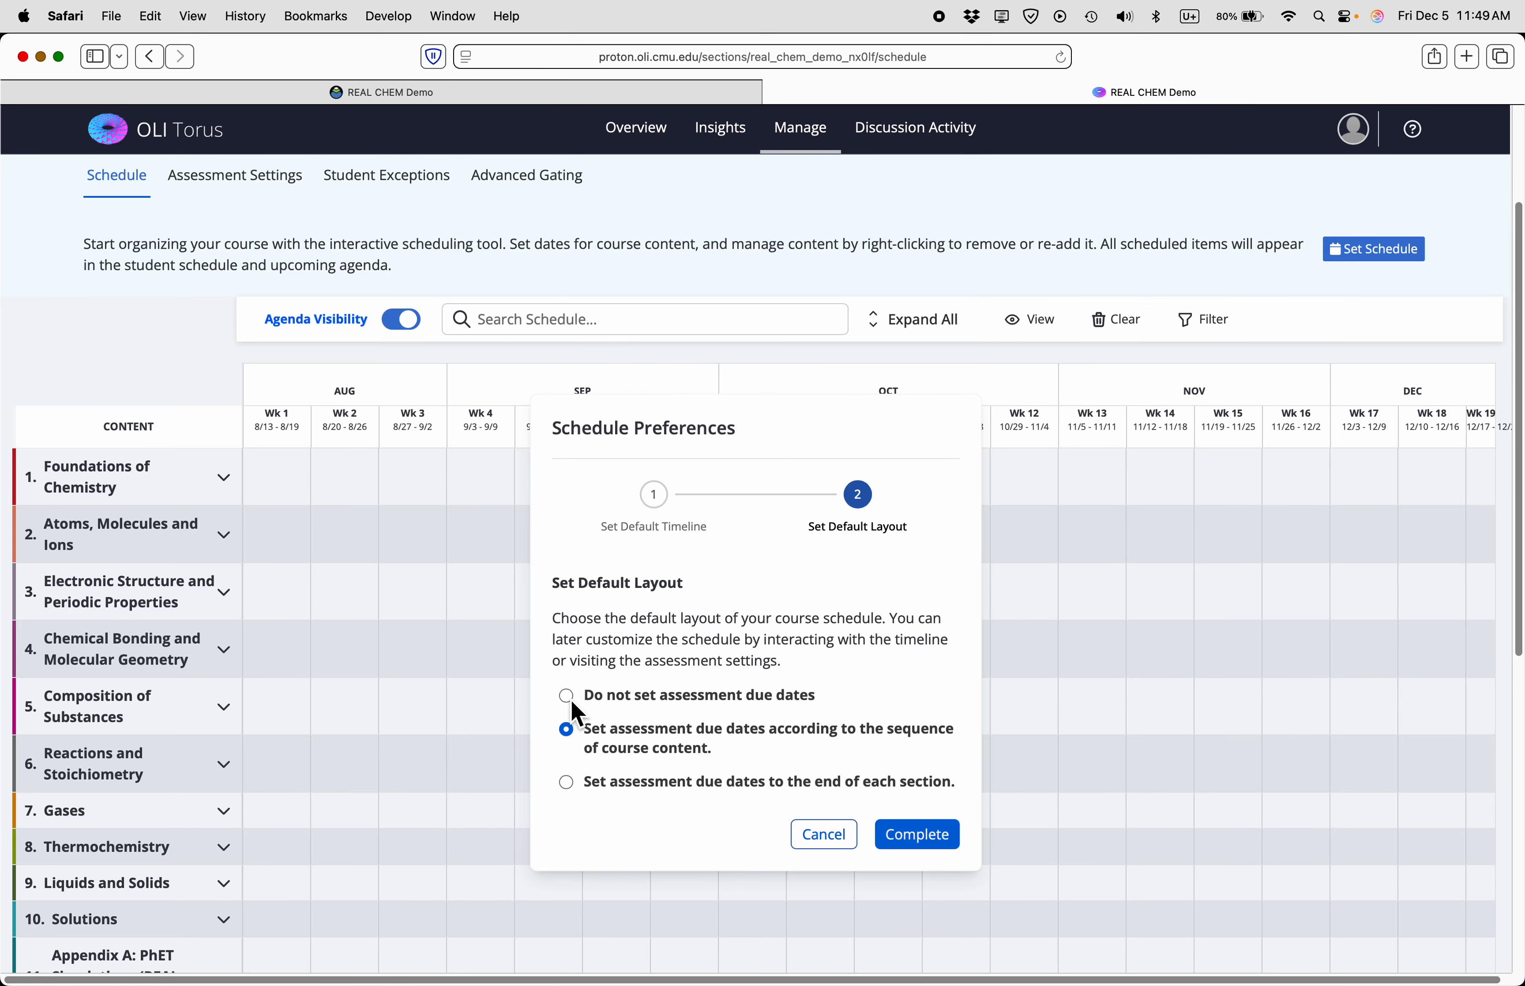
- Choose "Do not set assessment due dates" as the default layout and complete the schedule preferences
{"action": "scroll", "coordinate": [577, 712], "scroll_direction": "down", "scroll_amount": 1}
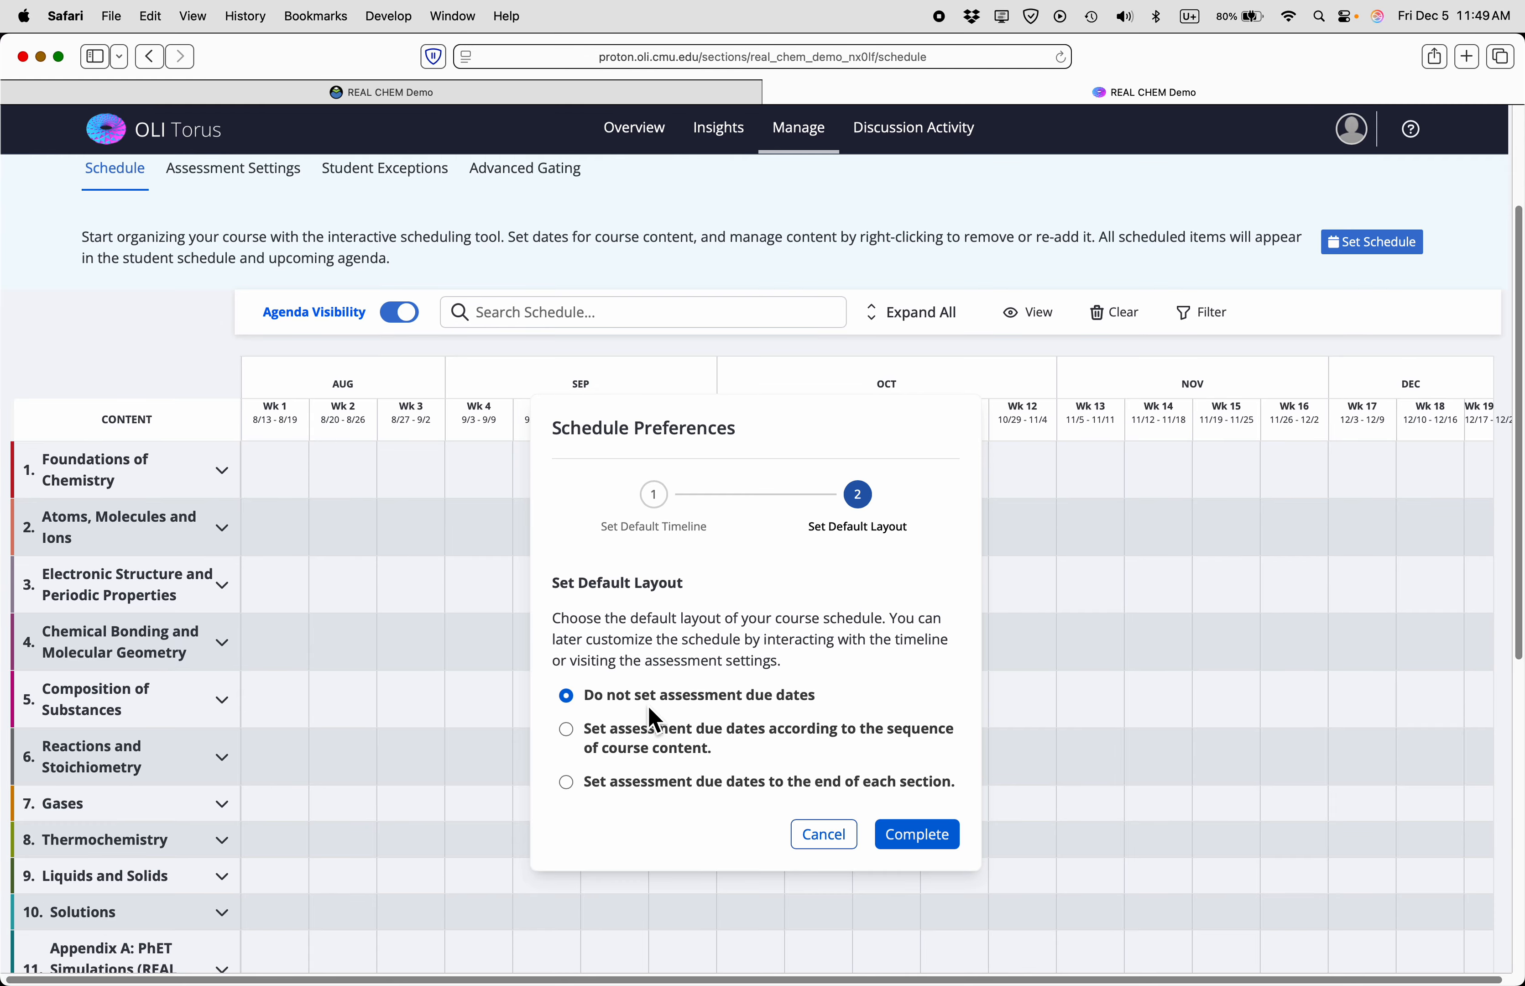
{"action": "scroll", "coordinate": [698, 705], "scroll_direction": "down", "scroll_amount": 3}
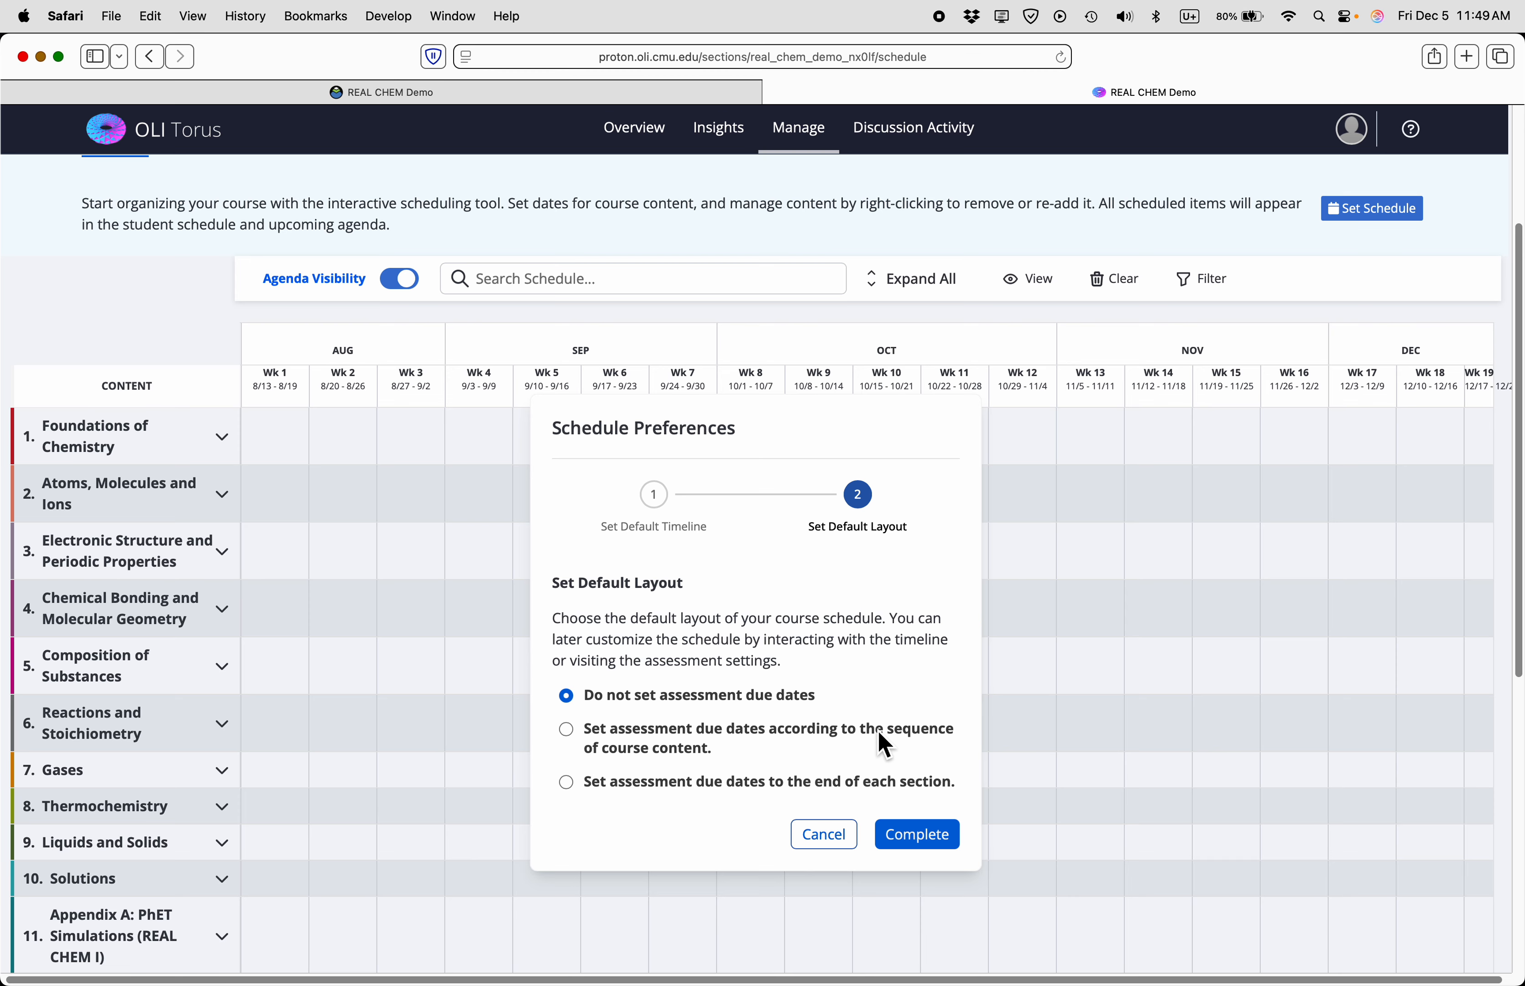
{"action": "left_click", "coordinate": [918, 849]}
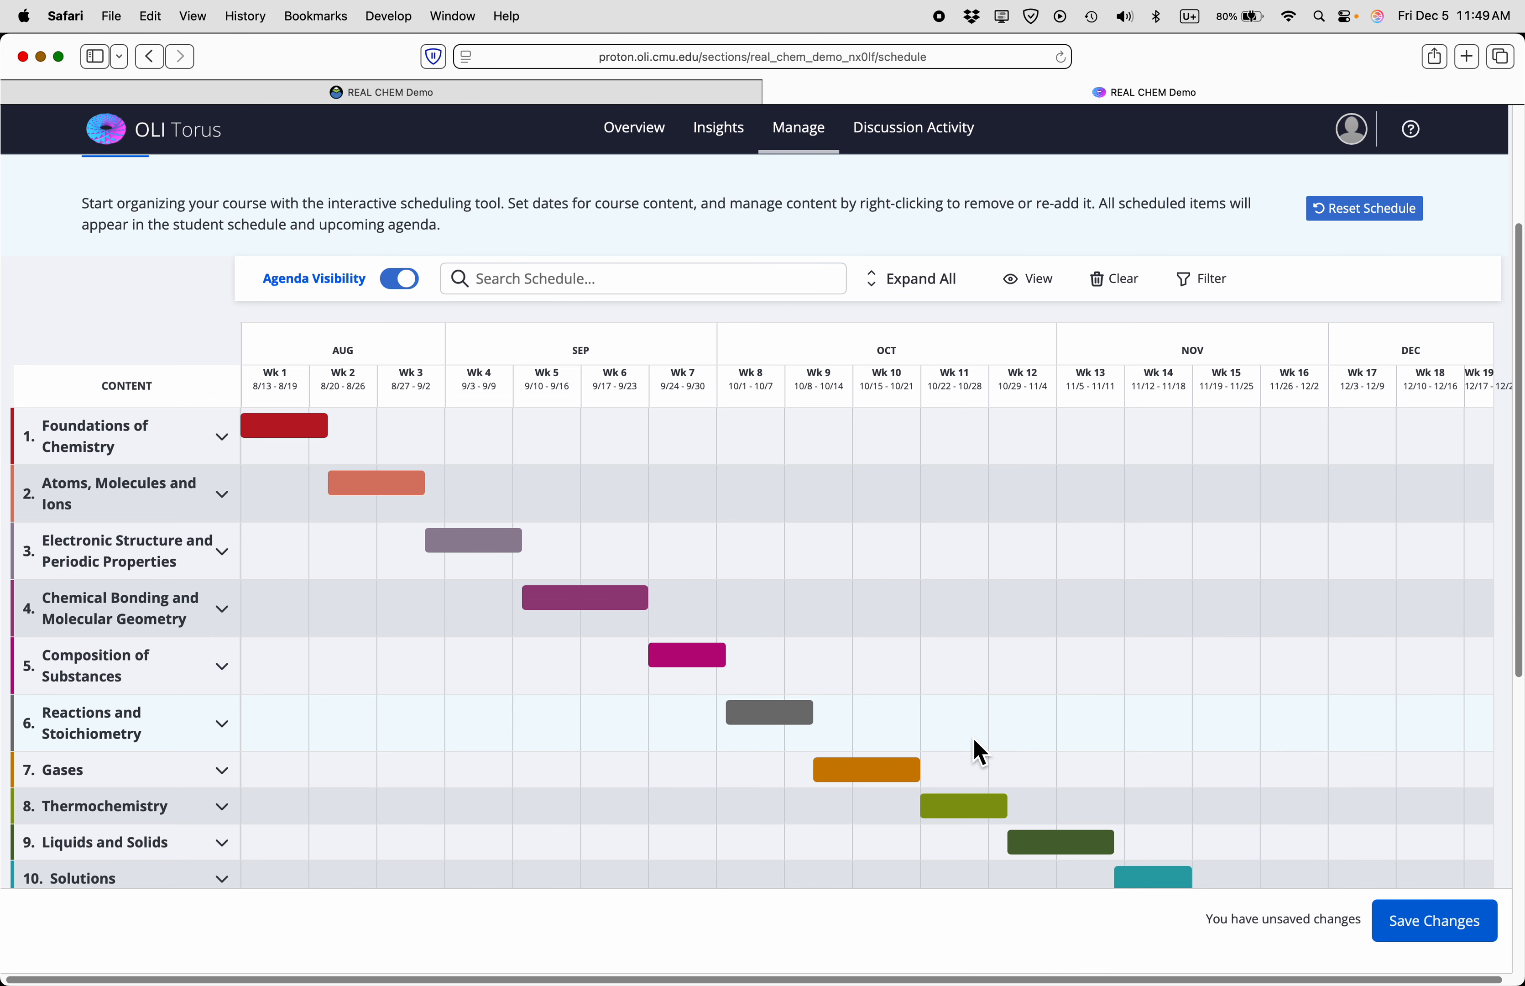
- Review the generated schedule down to the end and view the schedule options for Appendix A: PhET Simulations
{"action": "scroll", "coordinate": [966, 656], "scroll_direction": "down", "scroll_amount": 5}
{"action": "scroll", "coordinate": [969, 655], "scroll_direction": "down", "scroll_amount": 6}
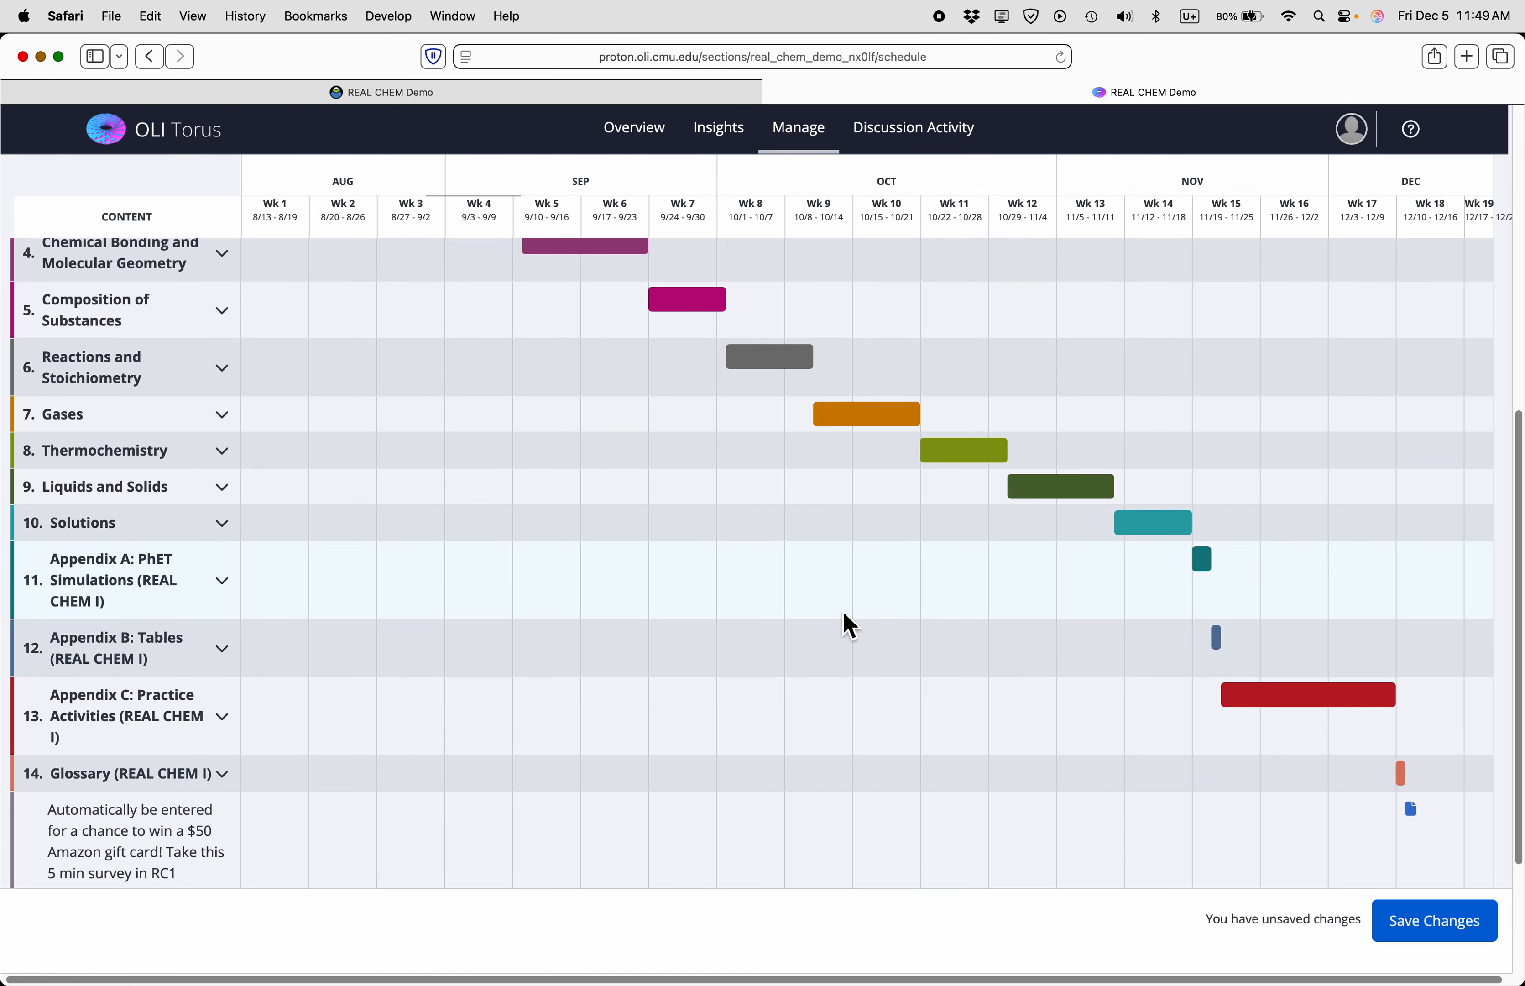
{"action": "scroll", "coordinate": [846, 625], "scroll_direction": "down", "scroll_amount": 3}
{"action": "scroll", "coordinate": [846, 624], "scroll_direction": "down", "scroll_amount": 3}
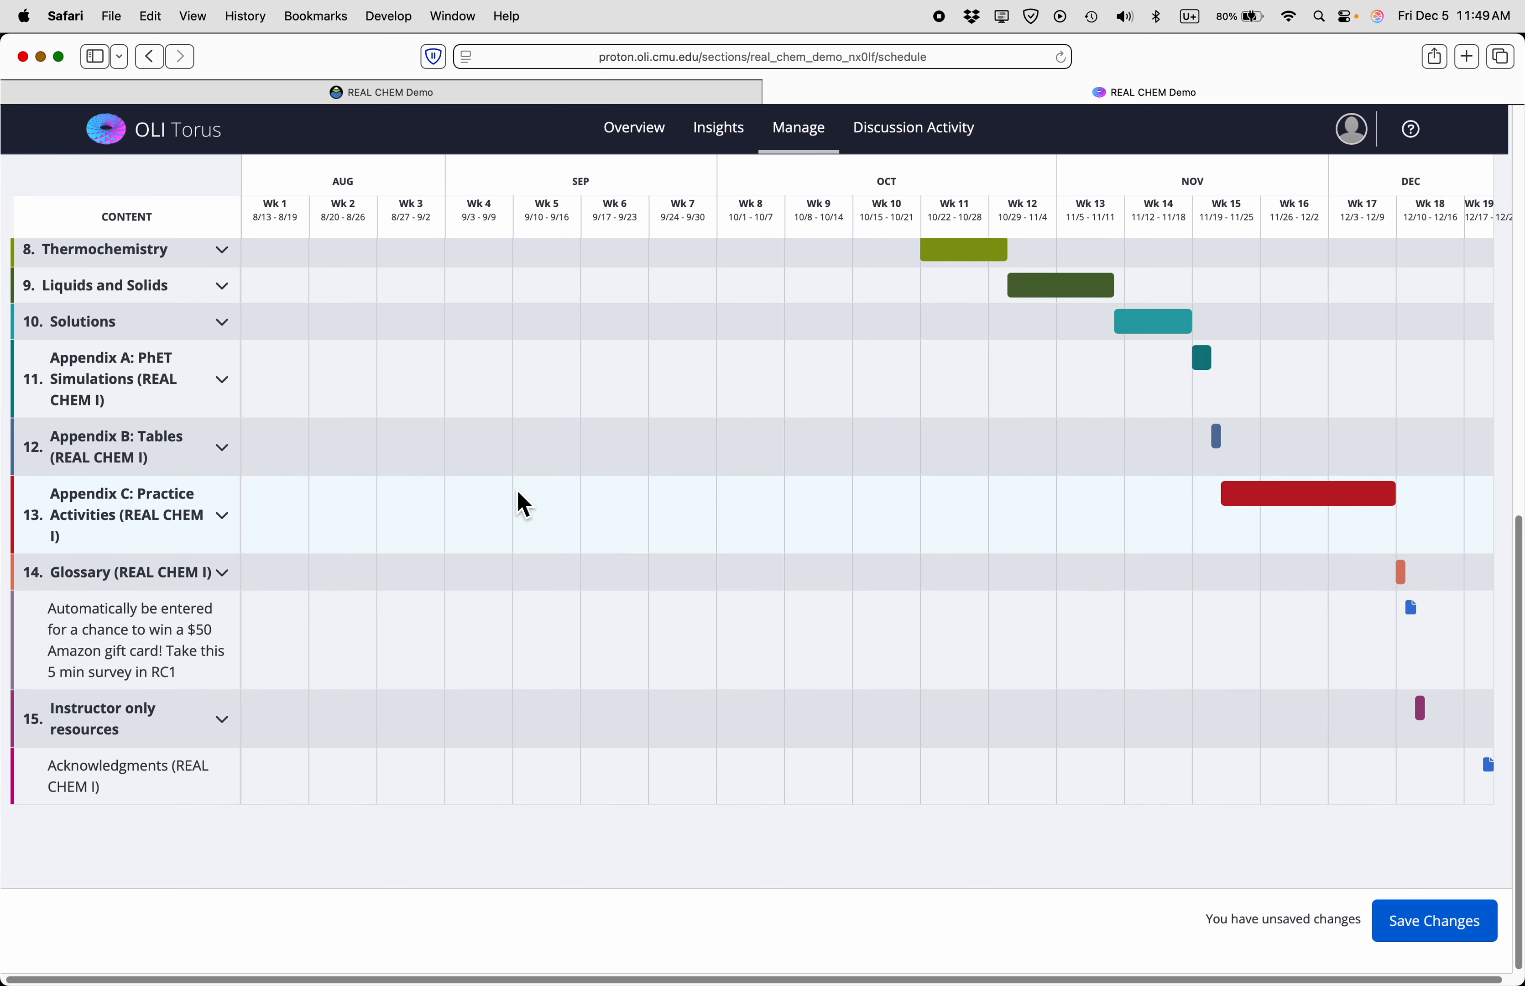
{"action": "scroll", "coordinate": [735, 460], "scroll_direction": "up", "scroll_amount": 1}
{"action": "right_click", "coordinate": [1205, 395]}
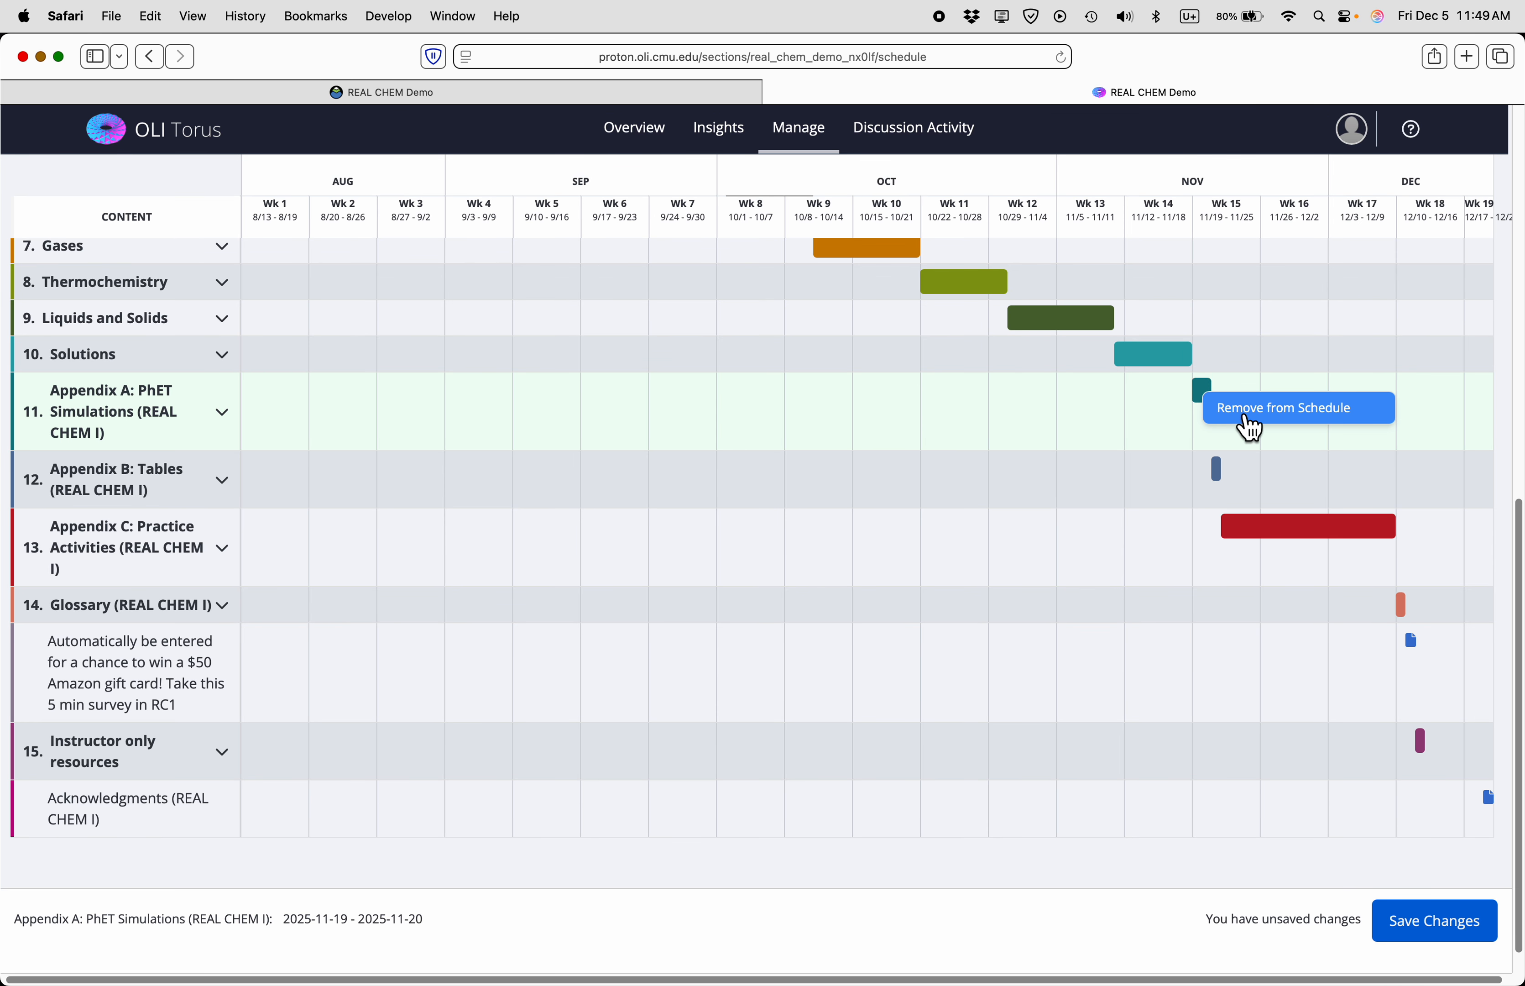
{"action": "scroll", "coordinate": [1160, 708], "scroll_direction": "up", "scroll_amount": 6}
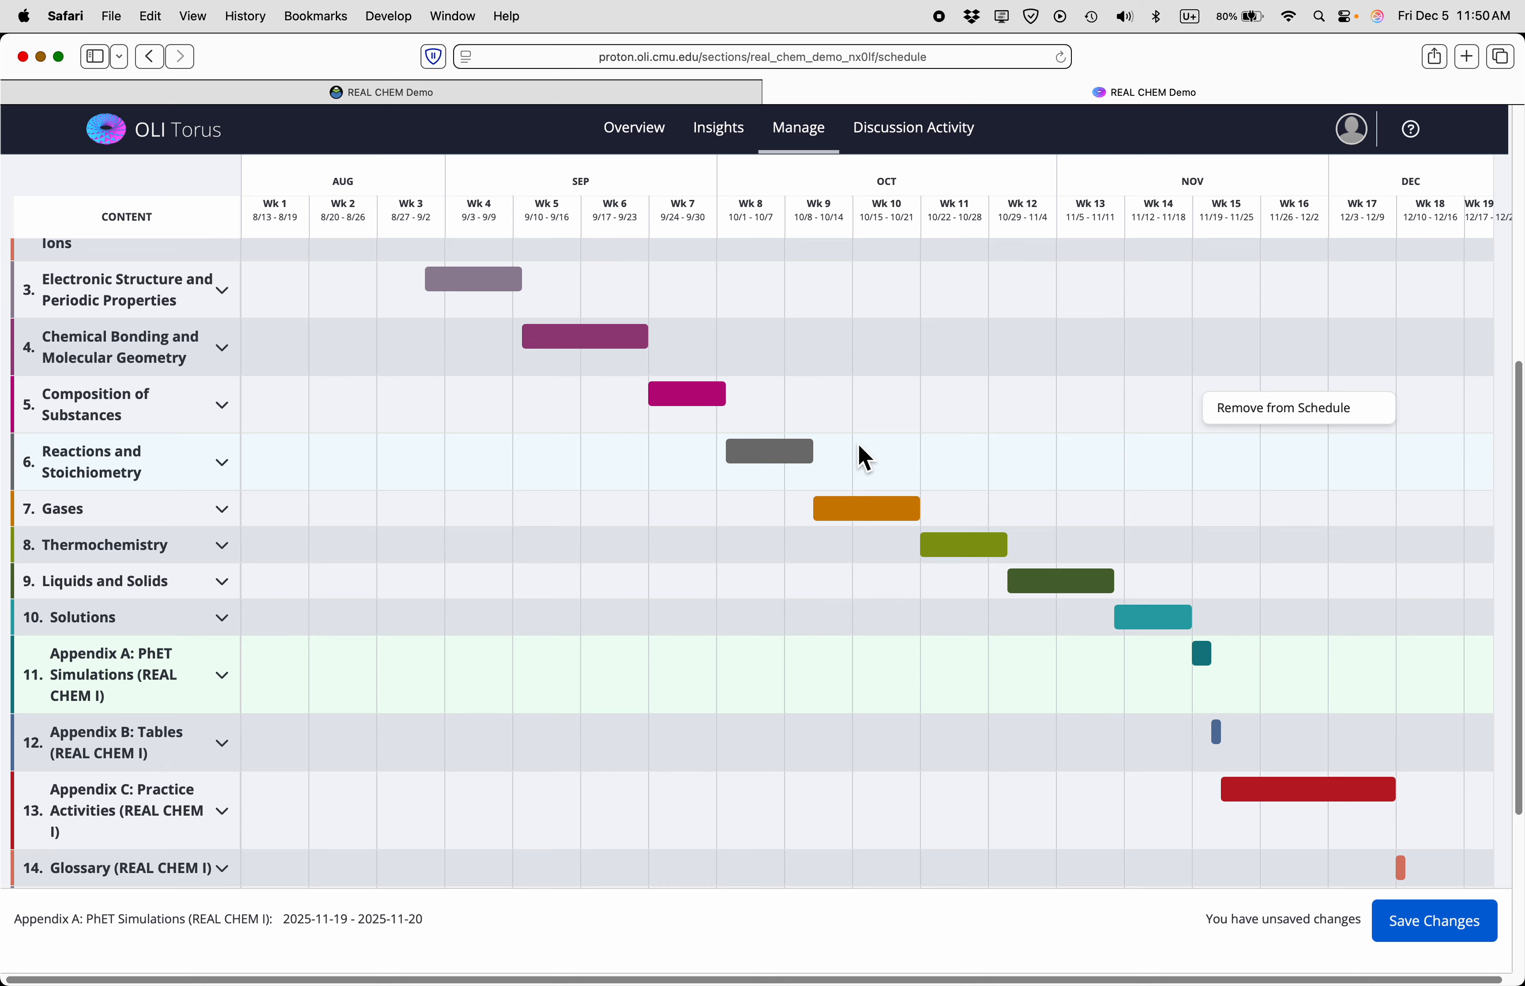
{"action": "scroll", "coordinate": [865, 458], "scroll_direction": "up", "scroll_amount": 5}
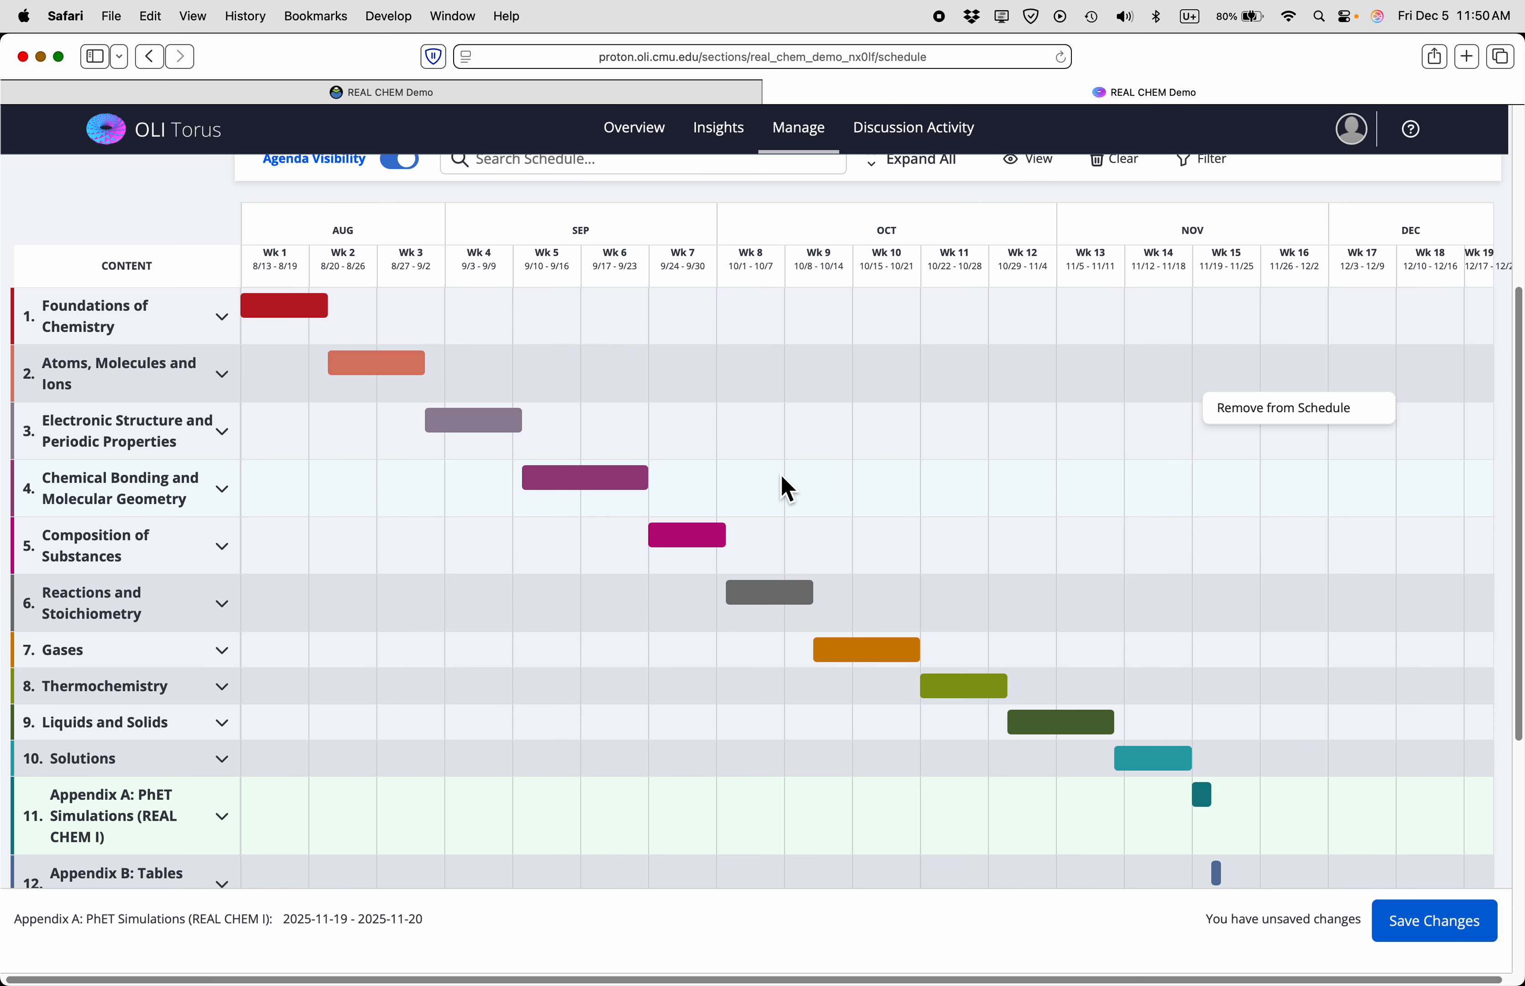
- Select the Chemical Bonding and Molecular Geometry bar in the timeline and examine its date range and adjustable end
{"action": "left_click", "coordinate": [595, 482]}
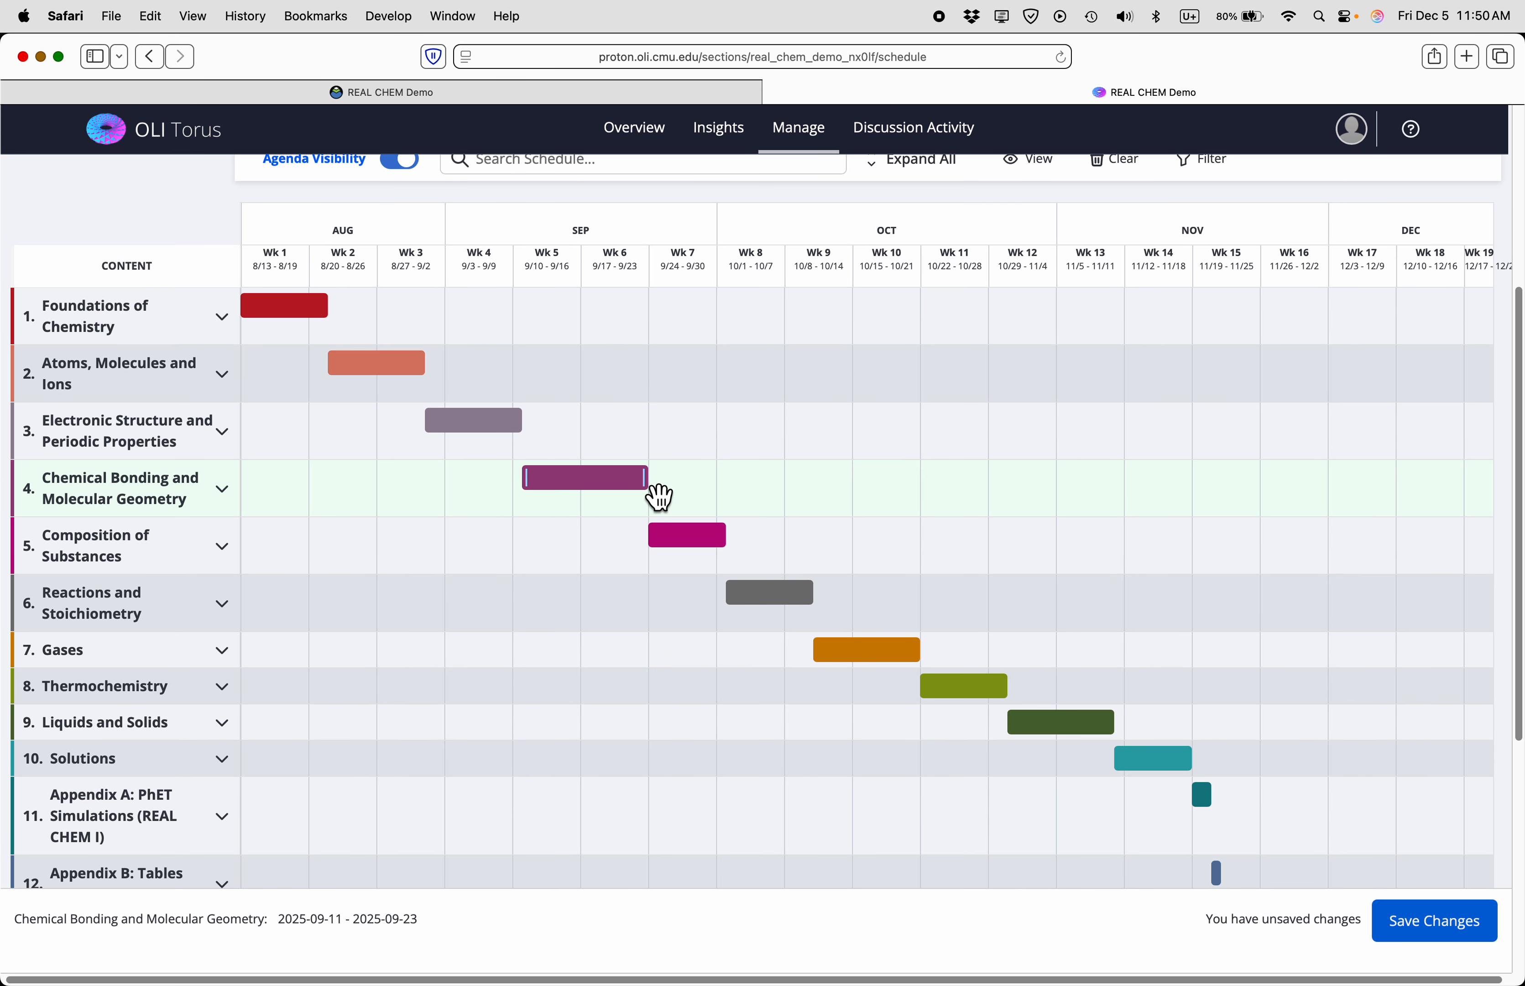
{"action": "mouse_move", "coordinate": [619, 492]}
{"action": "left_mouse_down"}
{"action": "mouse_move", "coordinate": [840, 493]}
{"action": "mouse_move", "coordinate": [624, 494]}
{"action": "left_mouse_up"}
{"action": "mouse_move", "coordinate": [663, 489]}
{"action": "left_mouse_down"}
{"action": "mouse_move", "coordinate": [779, 490]}
{"action": "mouse_move", "coordinate": [656, 491]}
{"action": "left_mouse_up"}
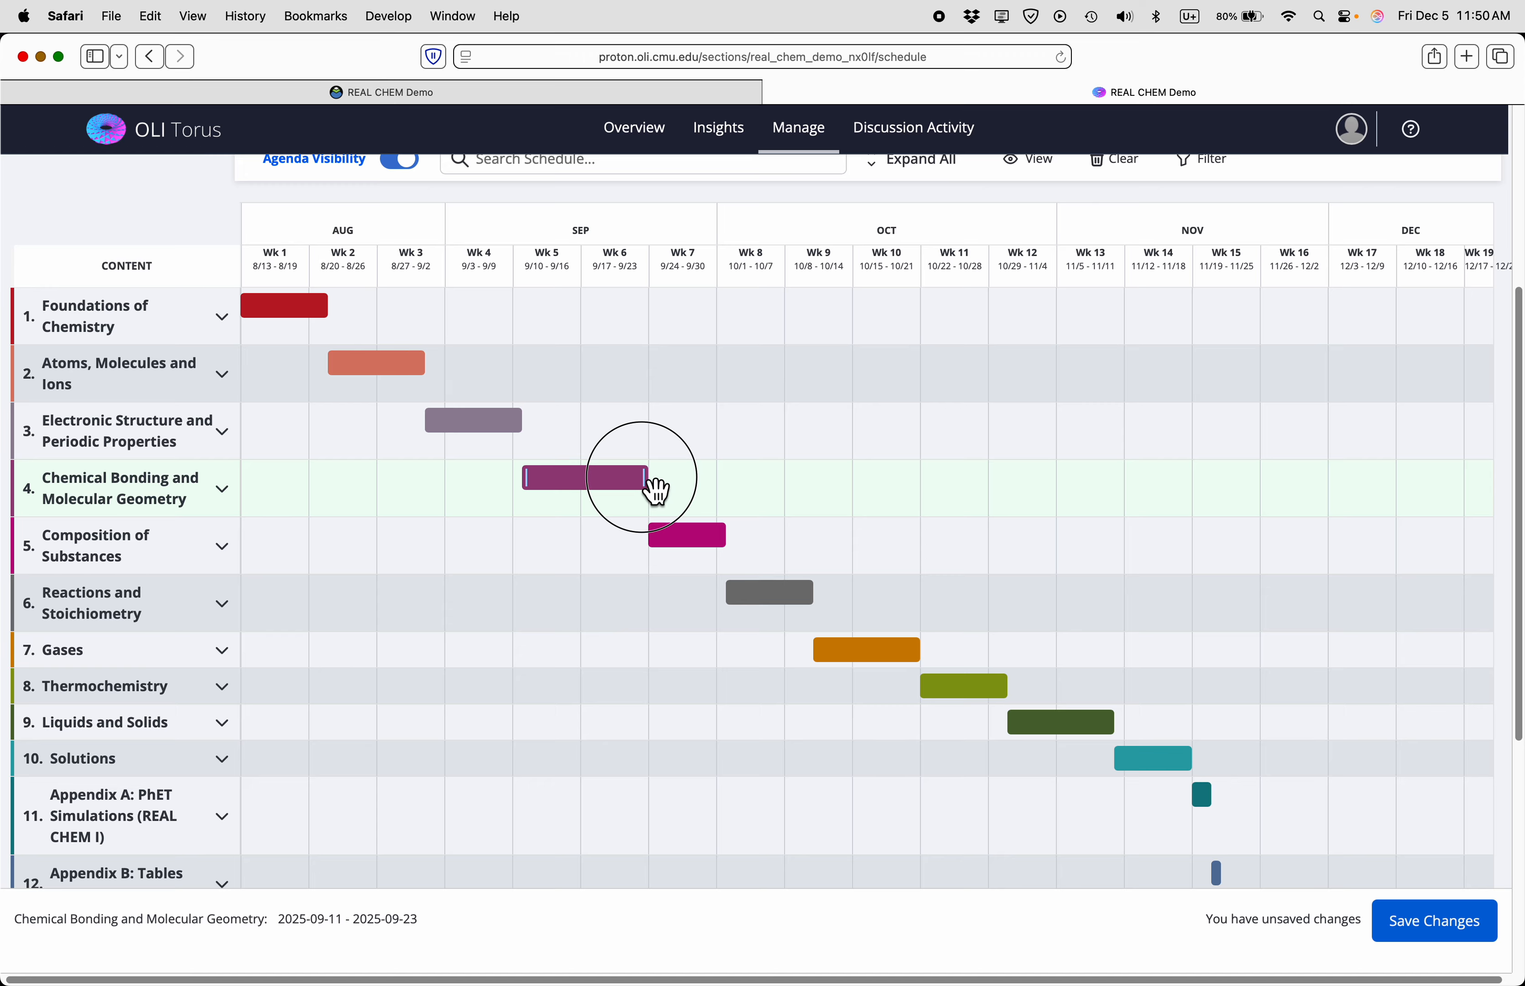
{"action": "mouse_move", "coordinate": [657, 492]}
{"action": "left_mouse_down"}
{"action": "mouse_move", "coordinate": [672, 492]}
{"action": "mouse_move", "coordinate": [655, 492]}
{"action": "left_mouse_up"}
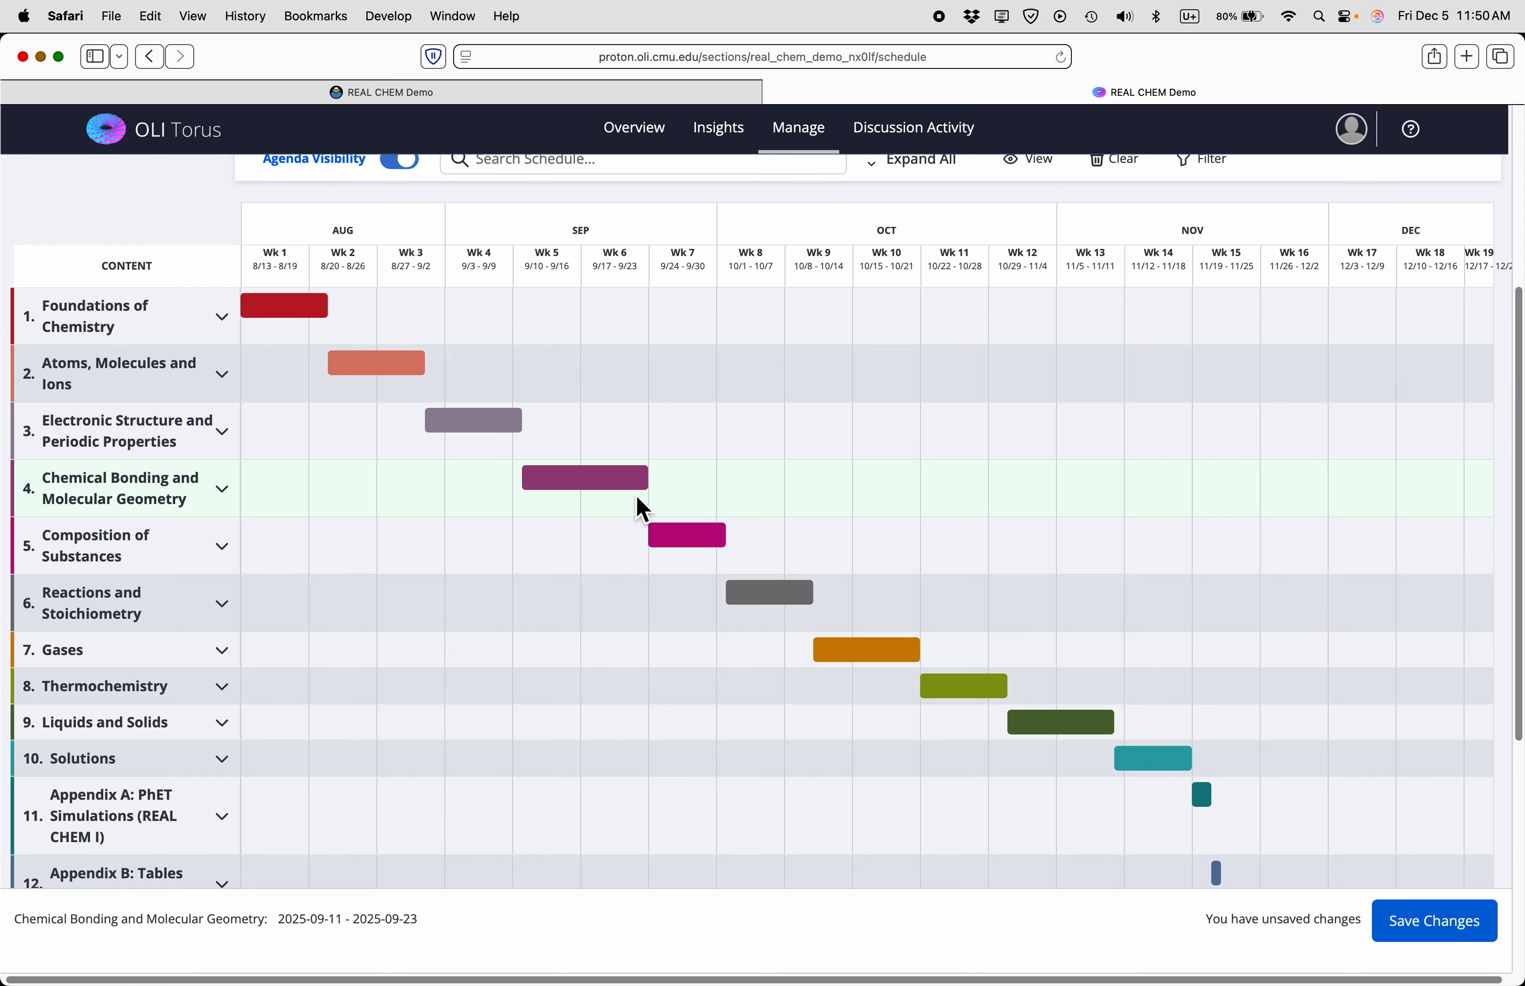
- Look over the whole unit schedule once more and open the section's Assessment Settings
{"action": "scroll", "coordinate": [644, 513], "scroll_direction": "up", "scroll_amount": 5}
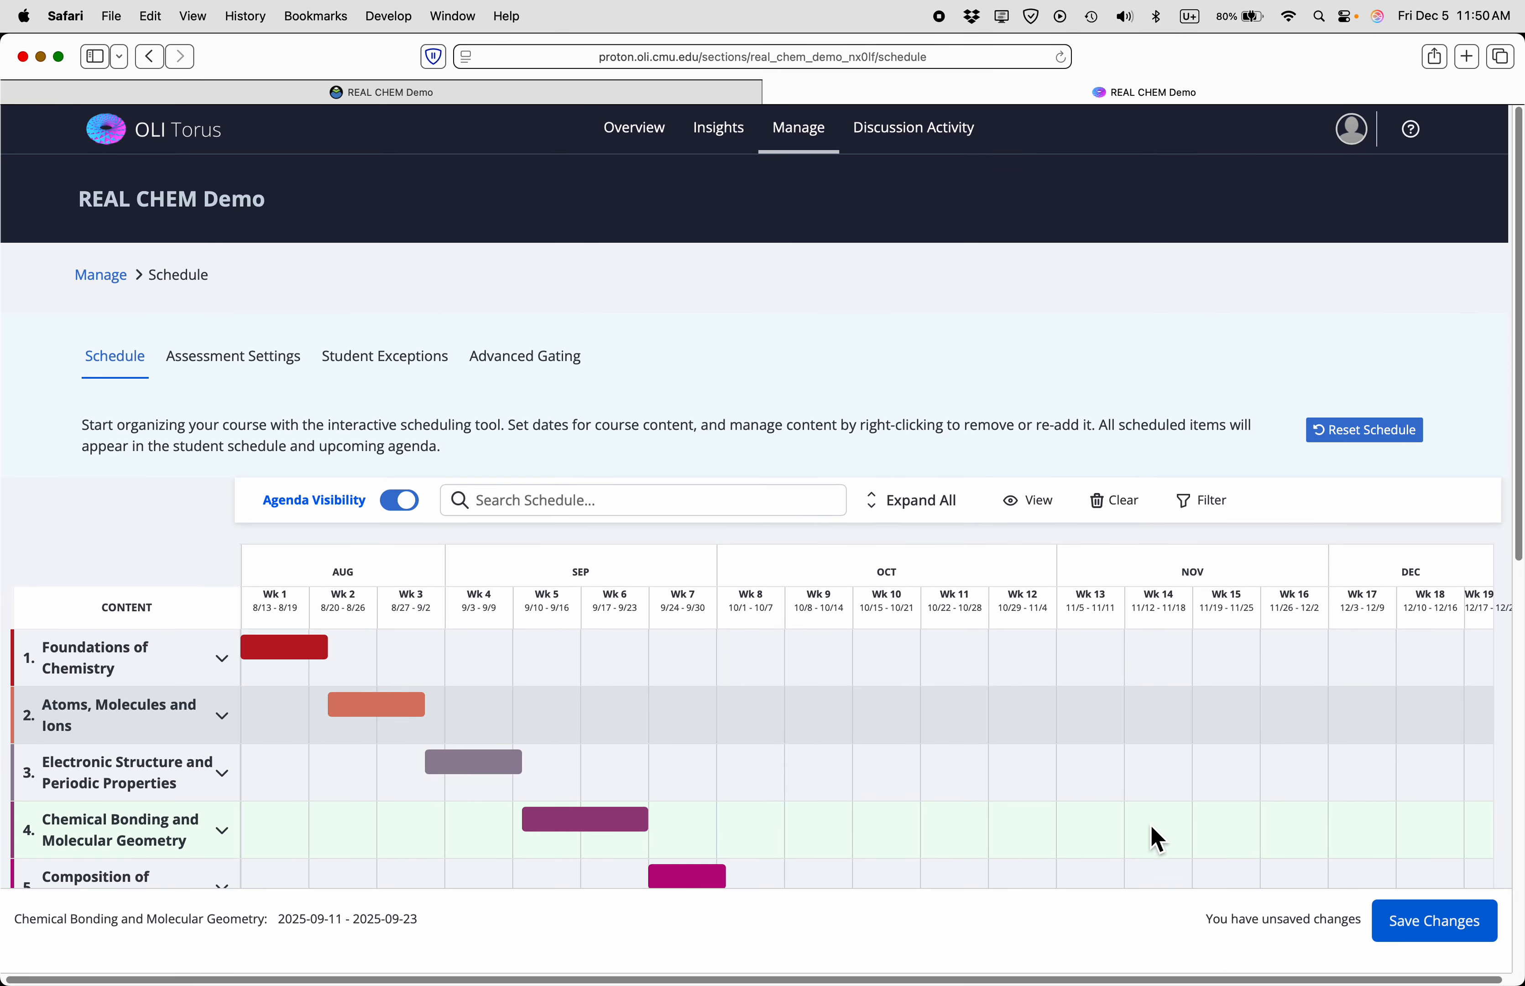
{"action": "scroll", "coordinate": [1318, 838], "scroll_direction": "down", "scroll_amount": 5}
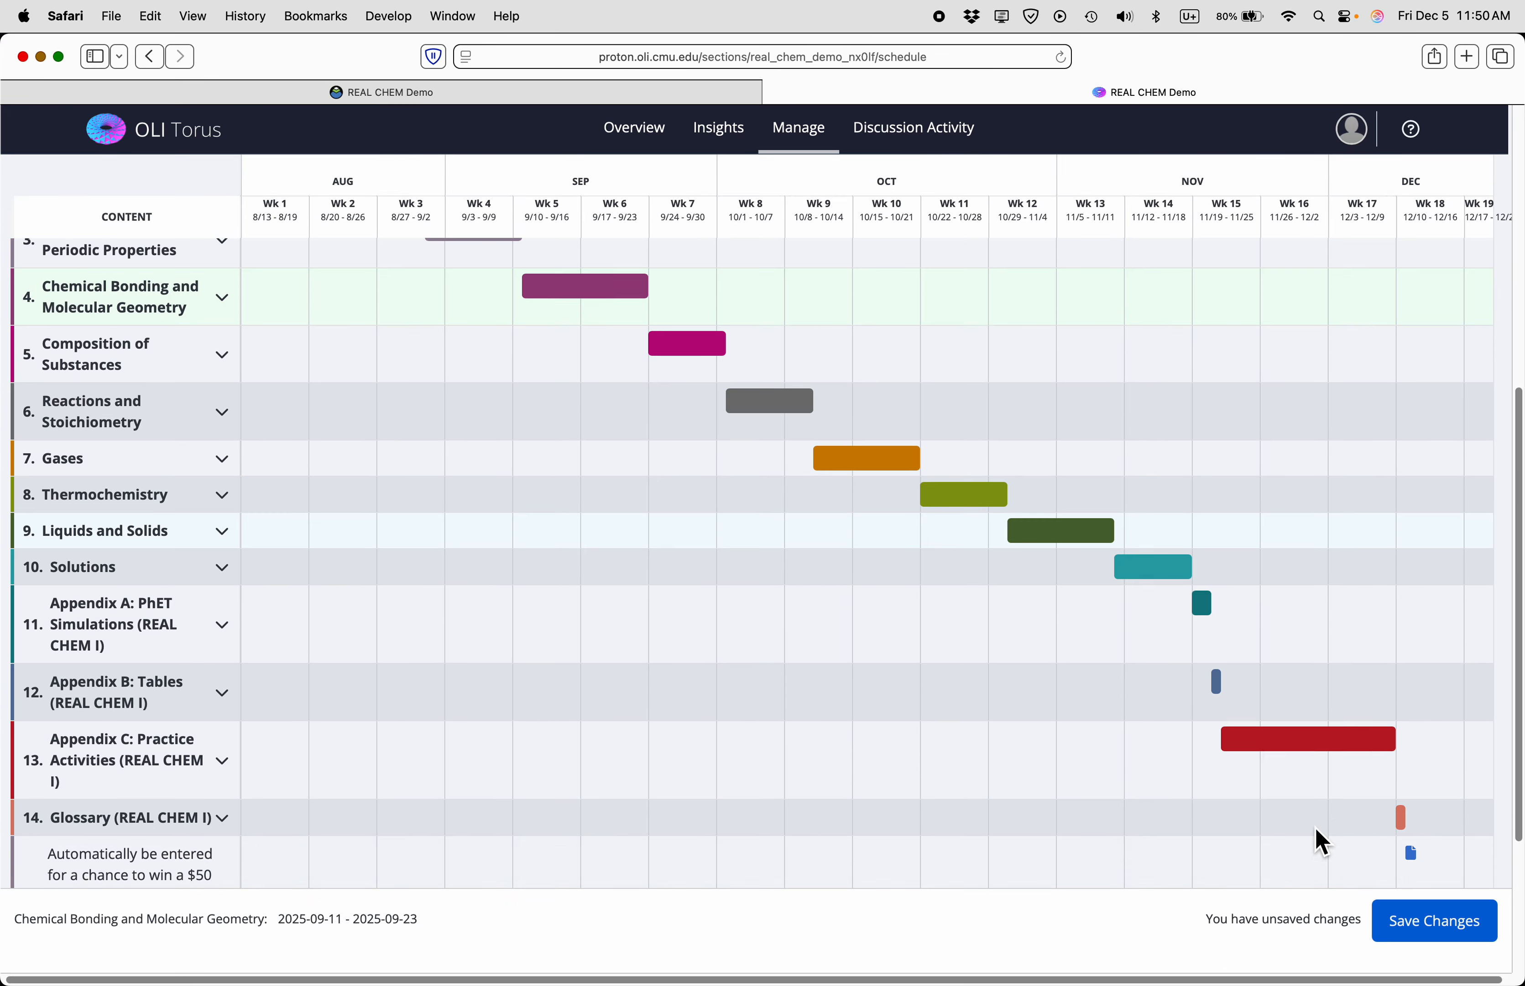
{"action": "scroll", "coordinate": [1319, 838], "scroll_direction": "down", "scroll_amount": 3}
{"action": "scroll", "coordinate": [1319, 838], "scroll_direction": "up", "scroll_amount": 8}
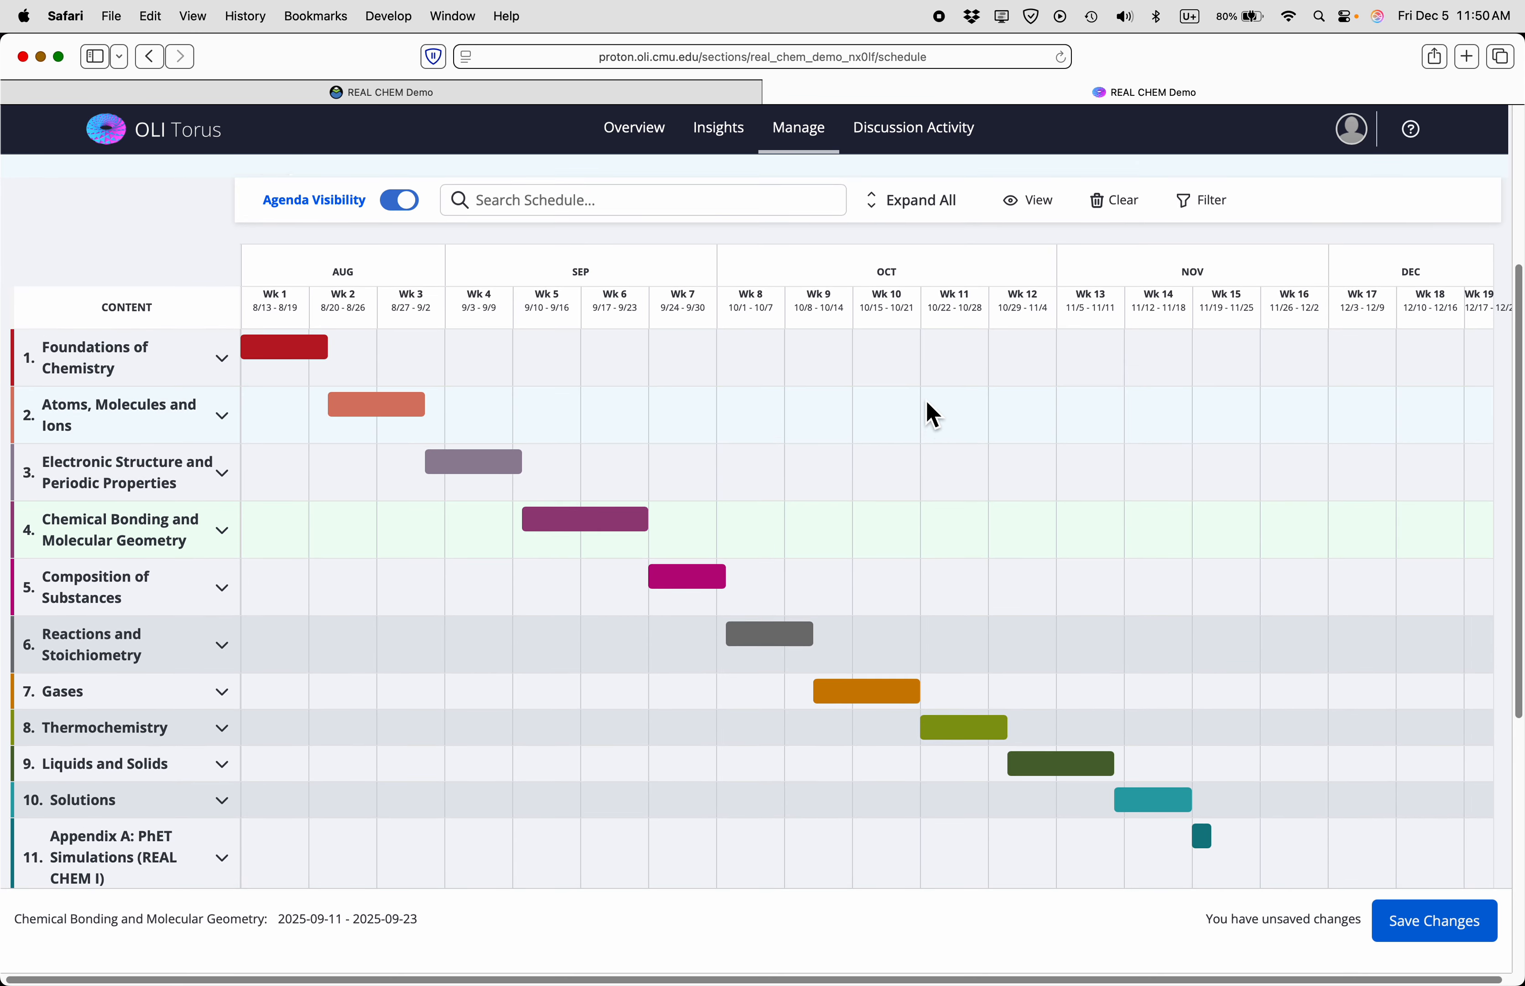
{"action": "scroll", "coordinate": [923, 414], "scroll_direction": "up", "scroll_amount": 5}
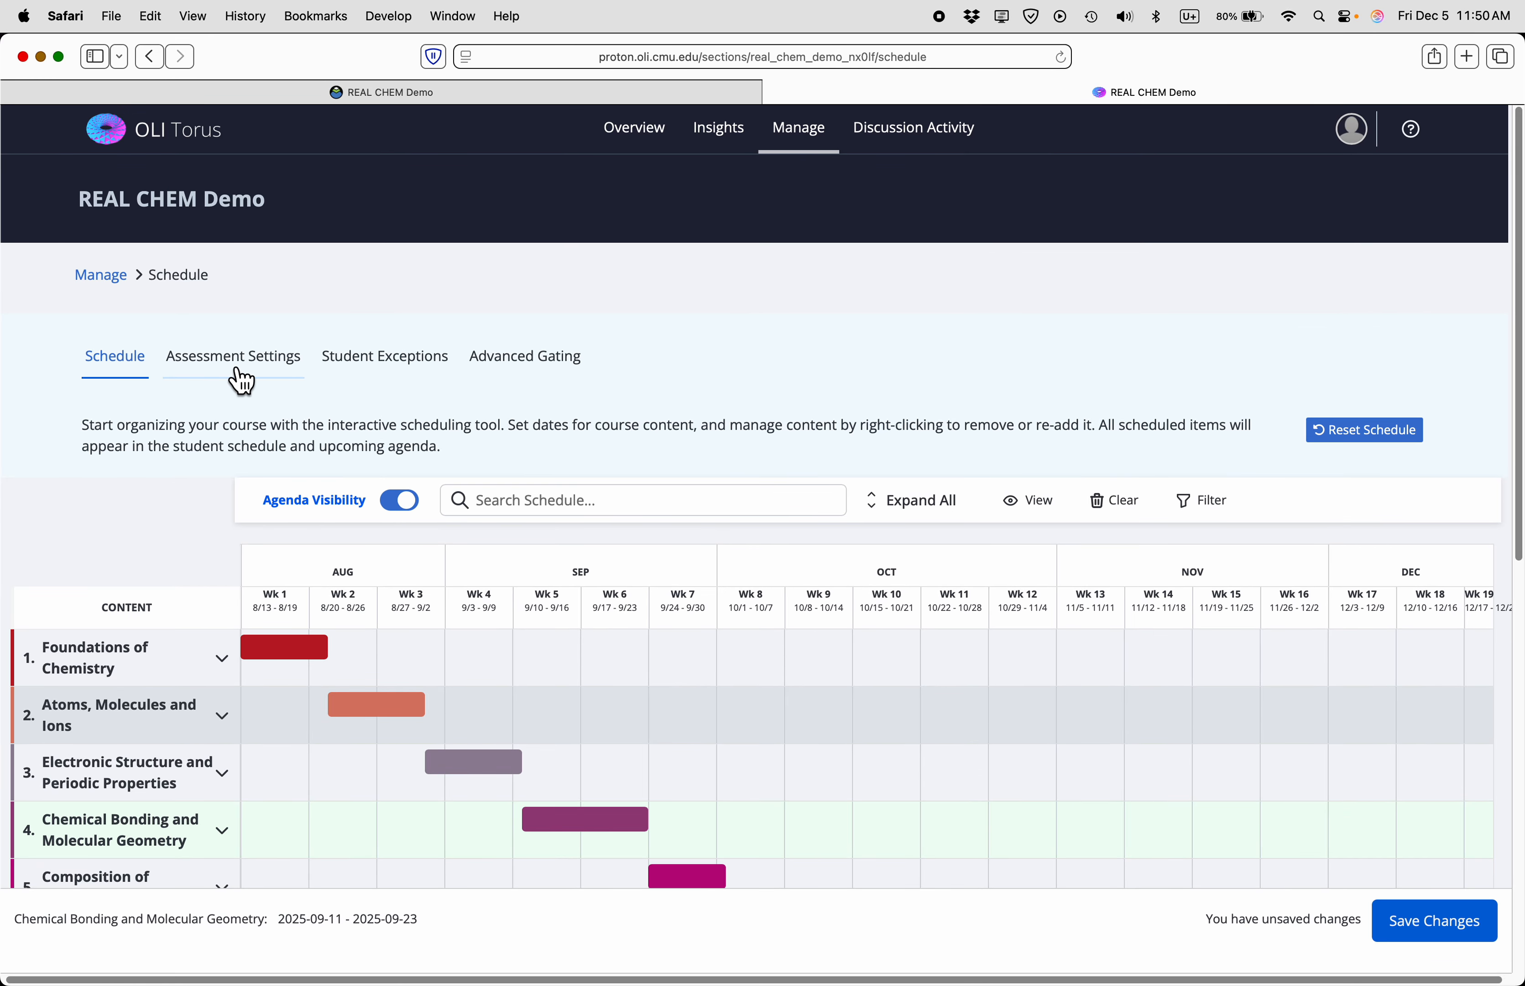
{"action": "left_click", "coordinate": [241, 379]}
{"action": "left_click", "coordinate": [776, 605]}
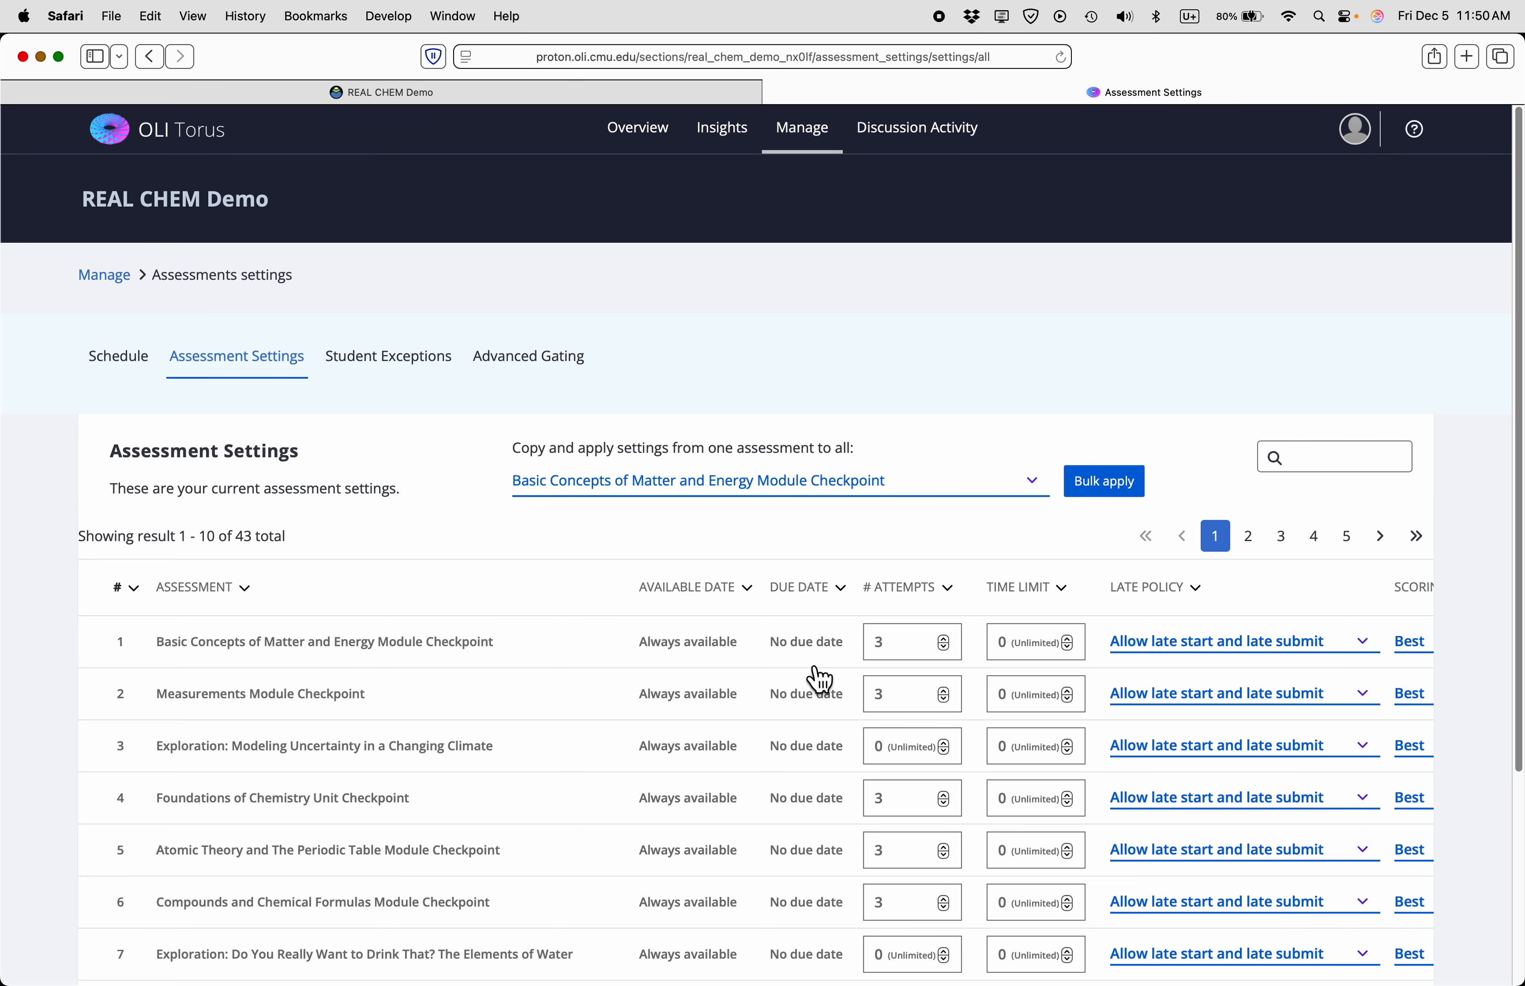
- Set the late policy of the Basic Concepts of Matter and Energy Module Checkpoint to "Allow late submit but not late start"
{"action": "scroll", "coordinate": [820, 679], "scroll_direction": "down", "scroll_amount": 3}
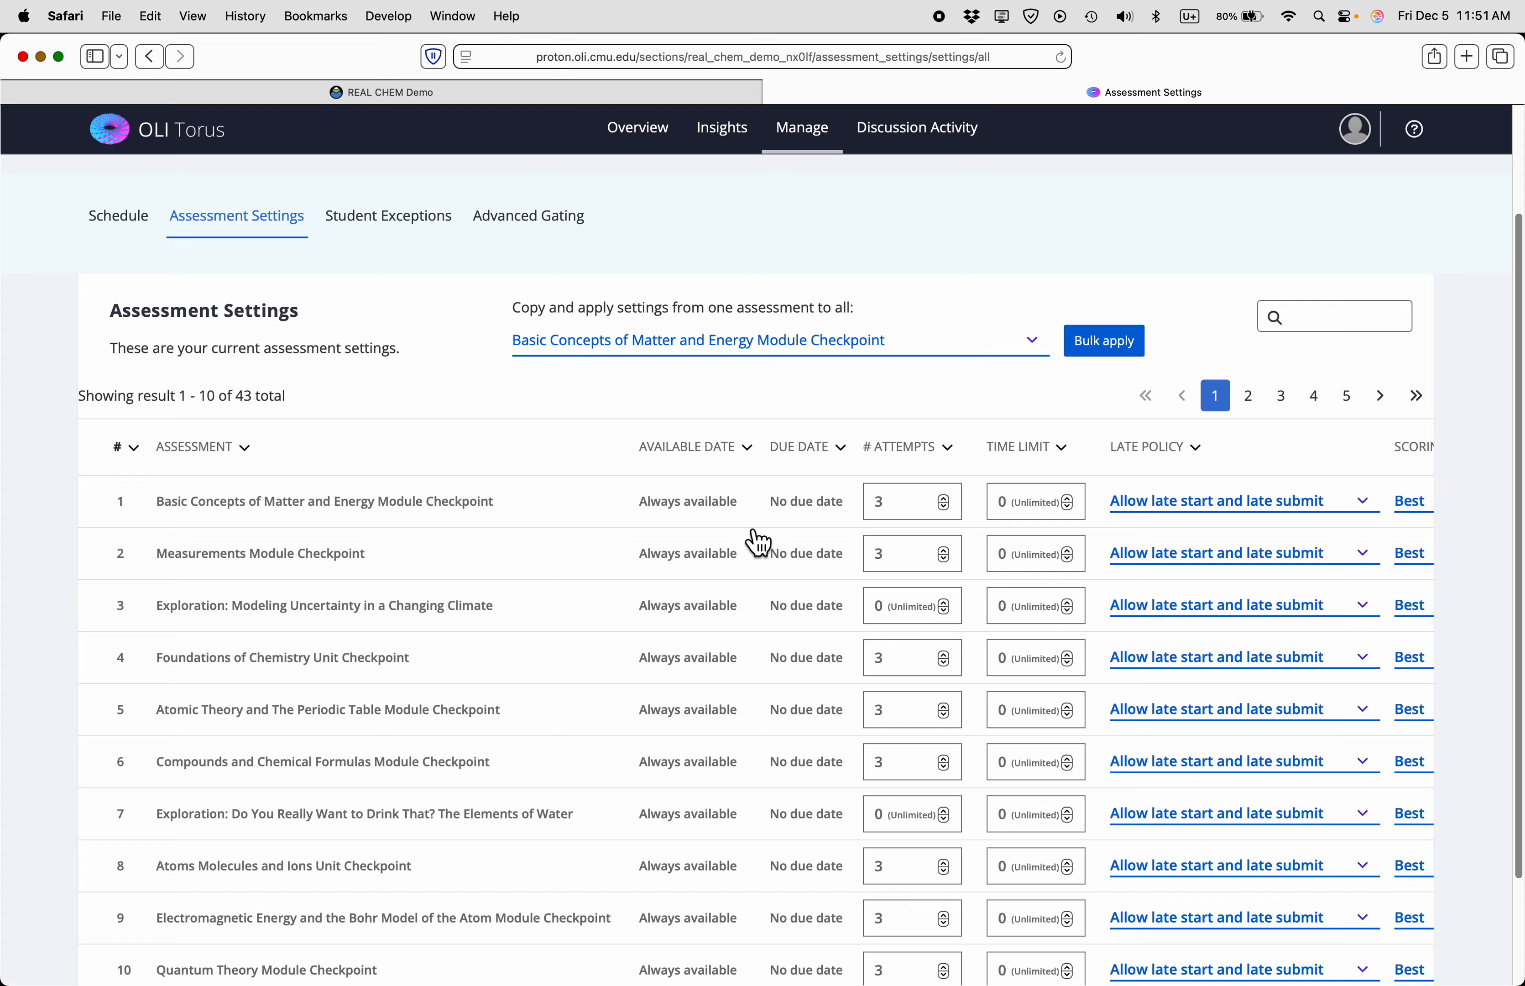
{"action": "scroll", "coordinate": [808, 598], "scroll_direction": "right", "scroll_amount": 5}
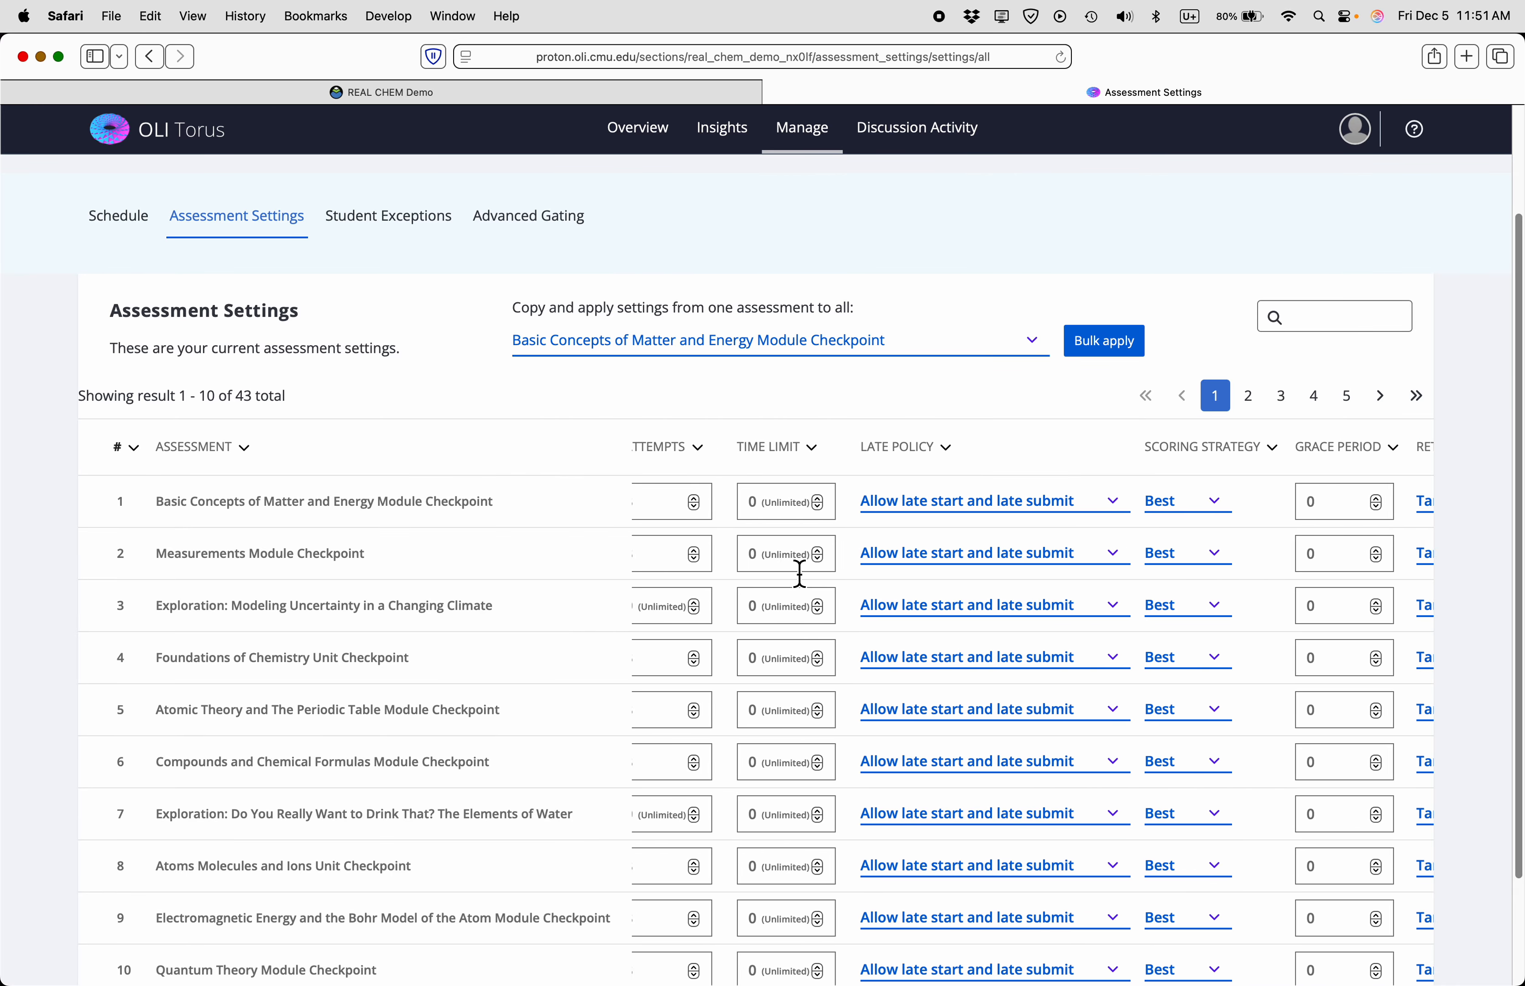
{"action": "scroll", "coordinate": [799, 574], "scroll_direction": "right", "scroll_amount": 3}
{"action": "mouse_move", "coordinate": [826, 471]}
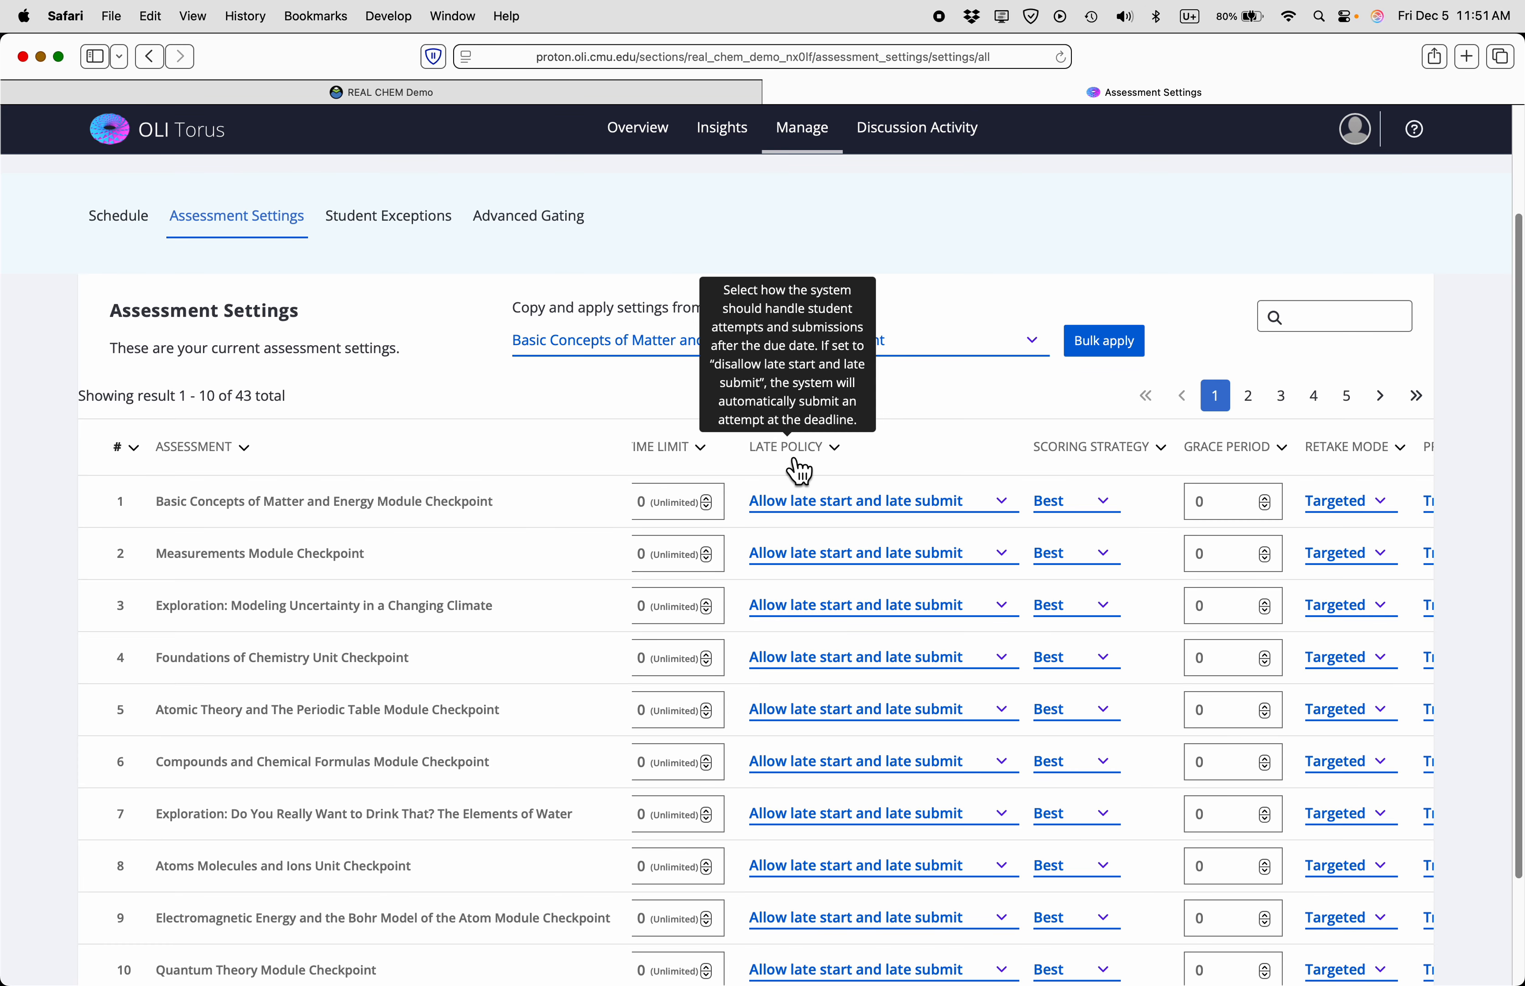
{"action": "left_click", "coordinate": [919, 501]}
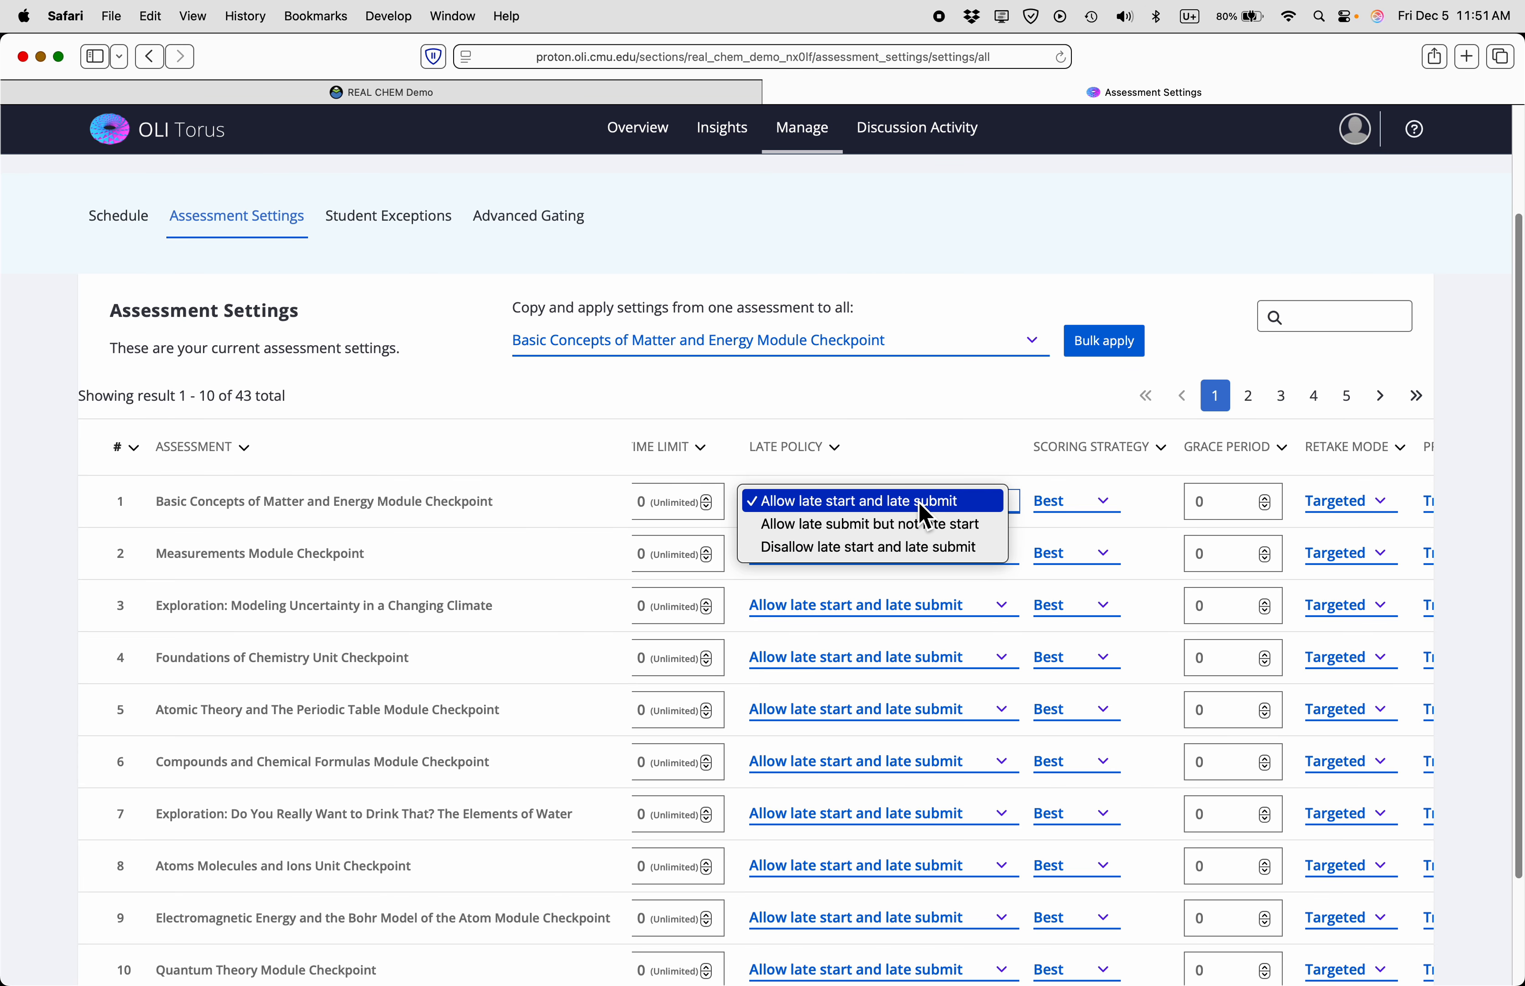
{"action": "left_click", "coordinate": [919, 525]}
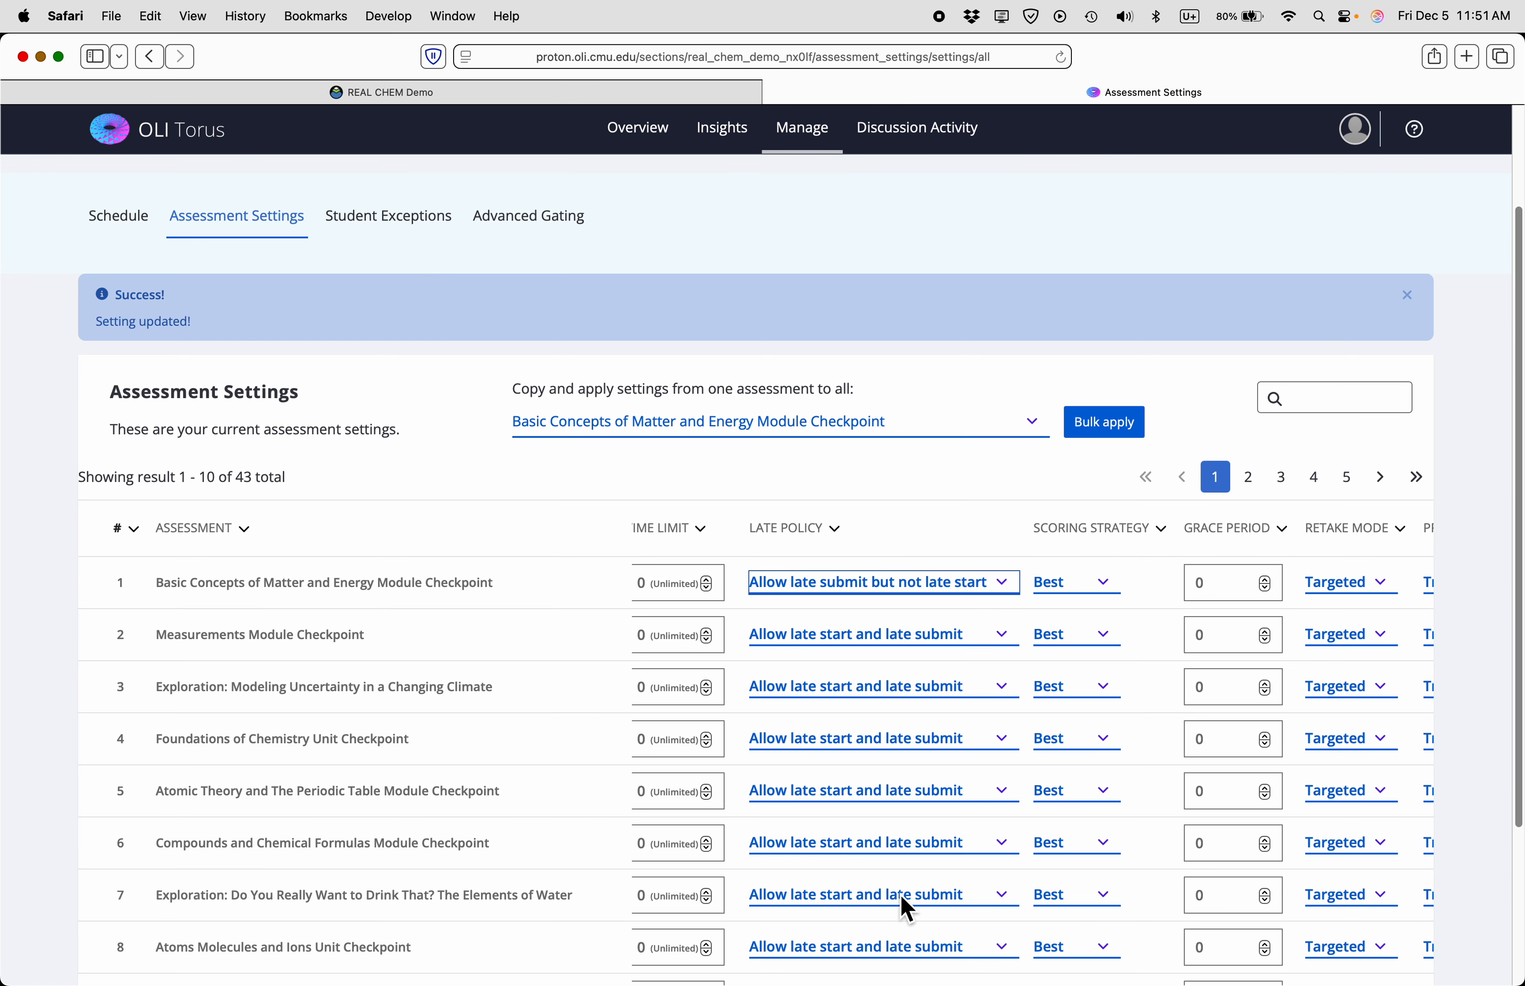
{"action": "double_click", "coordinate": [243, 478]}
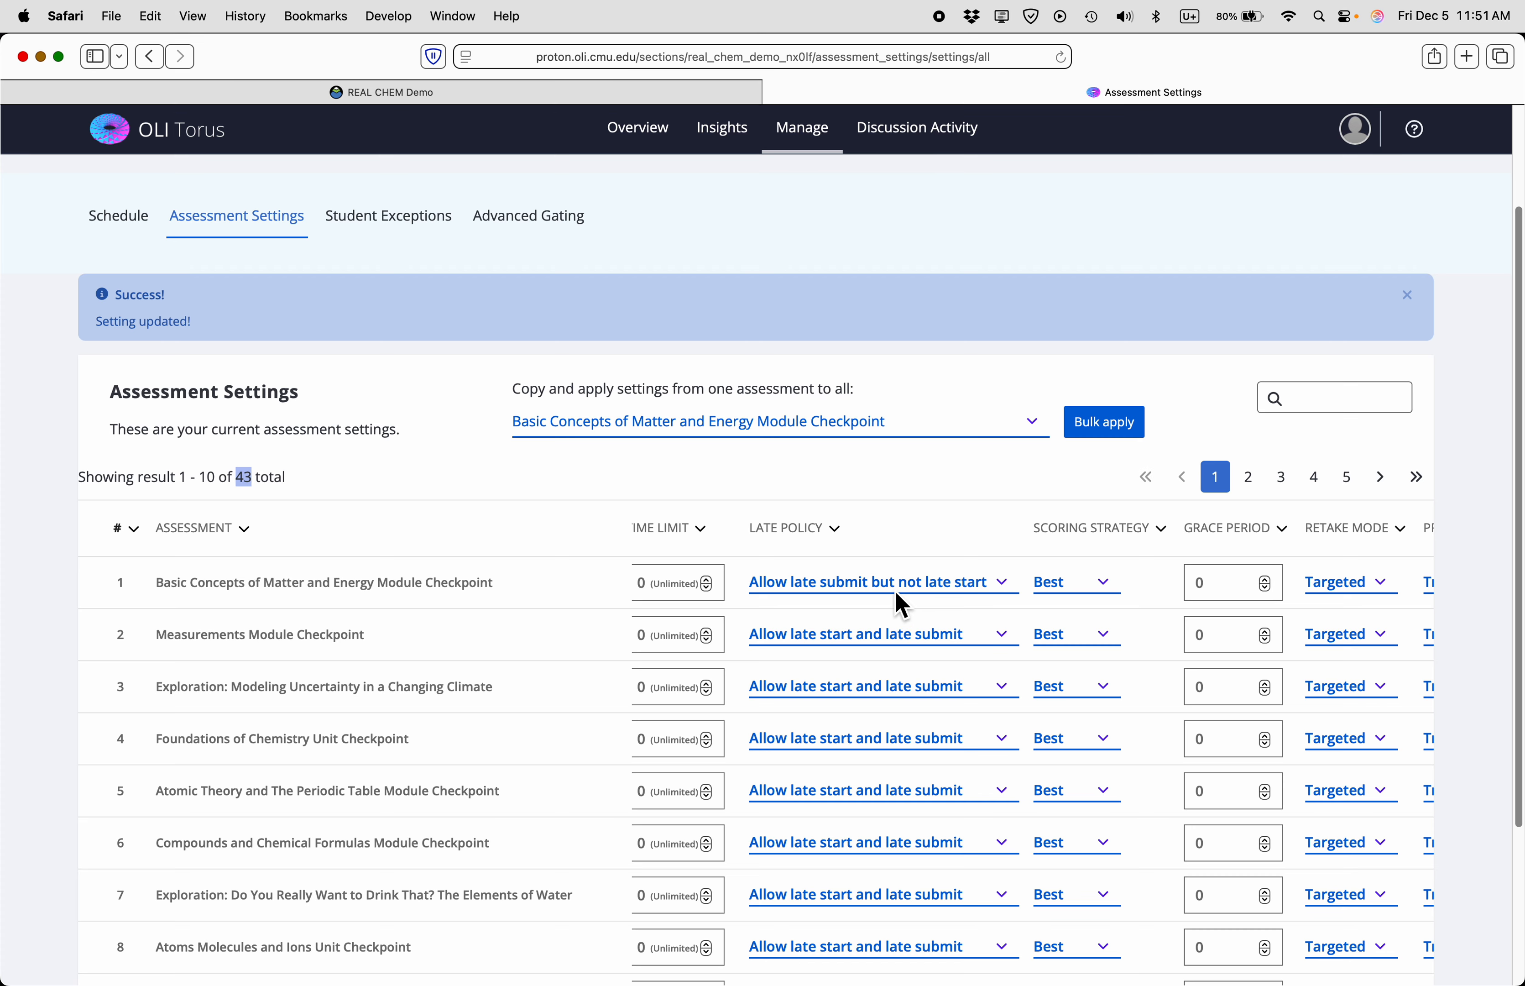
{"action": "left_click", "coordinate": [924, 491]}
- Examine the grace period, retake mode, presentation, scoring mode and replacement settings of the Basic Concepts of Matter and Energy Module Checkpoint
{"action": "scroll", "coordinate": [1032, 596], "scroll_direction": "right", "scroll_amount": 5}
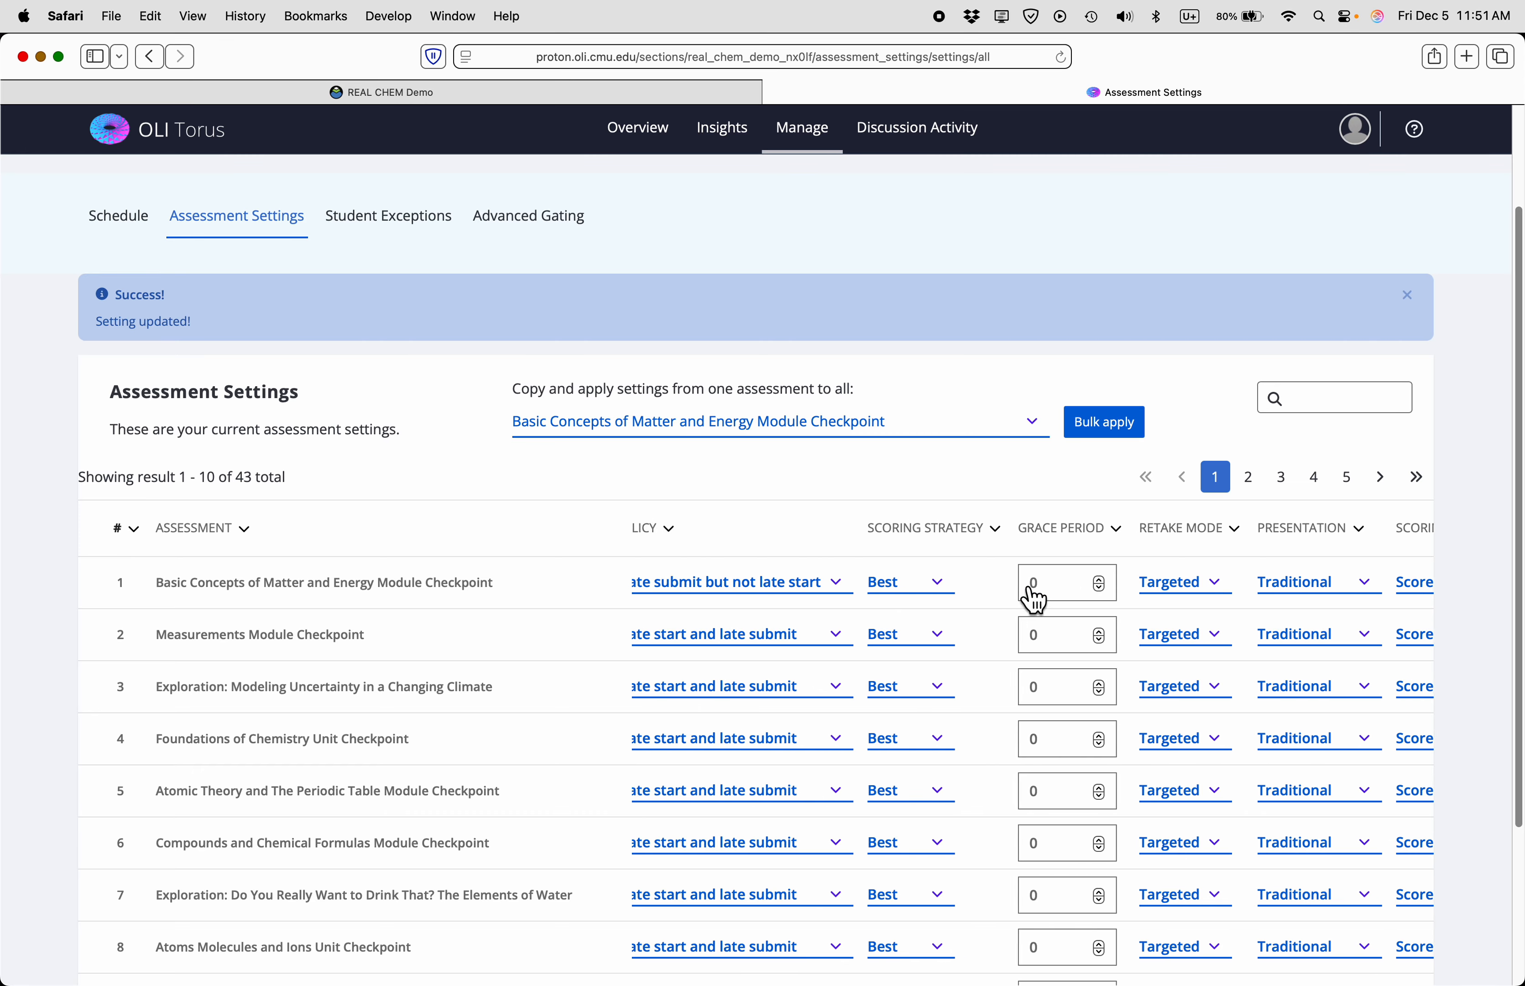
{"action": "left_click", "coordinate": [1049, 587]}
{"action": "left_click", "coordinate": [1213, 585]}
{"action": "left_click", "coordinate": [1211, 581]}
{"action": "left_click", "coordinate": [1211, 605]}
{"action": "left_click", "coordinate": [1208, 592]}
{"action": "left_click", "coordinate": [1200, 558]}
{"action": "scroll", "coordinate": [1233, 599], "scroll_direction": "right", "scroll_amount": 7}
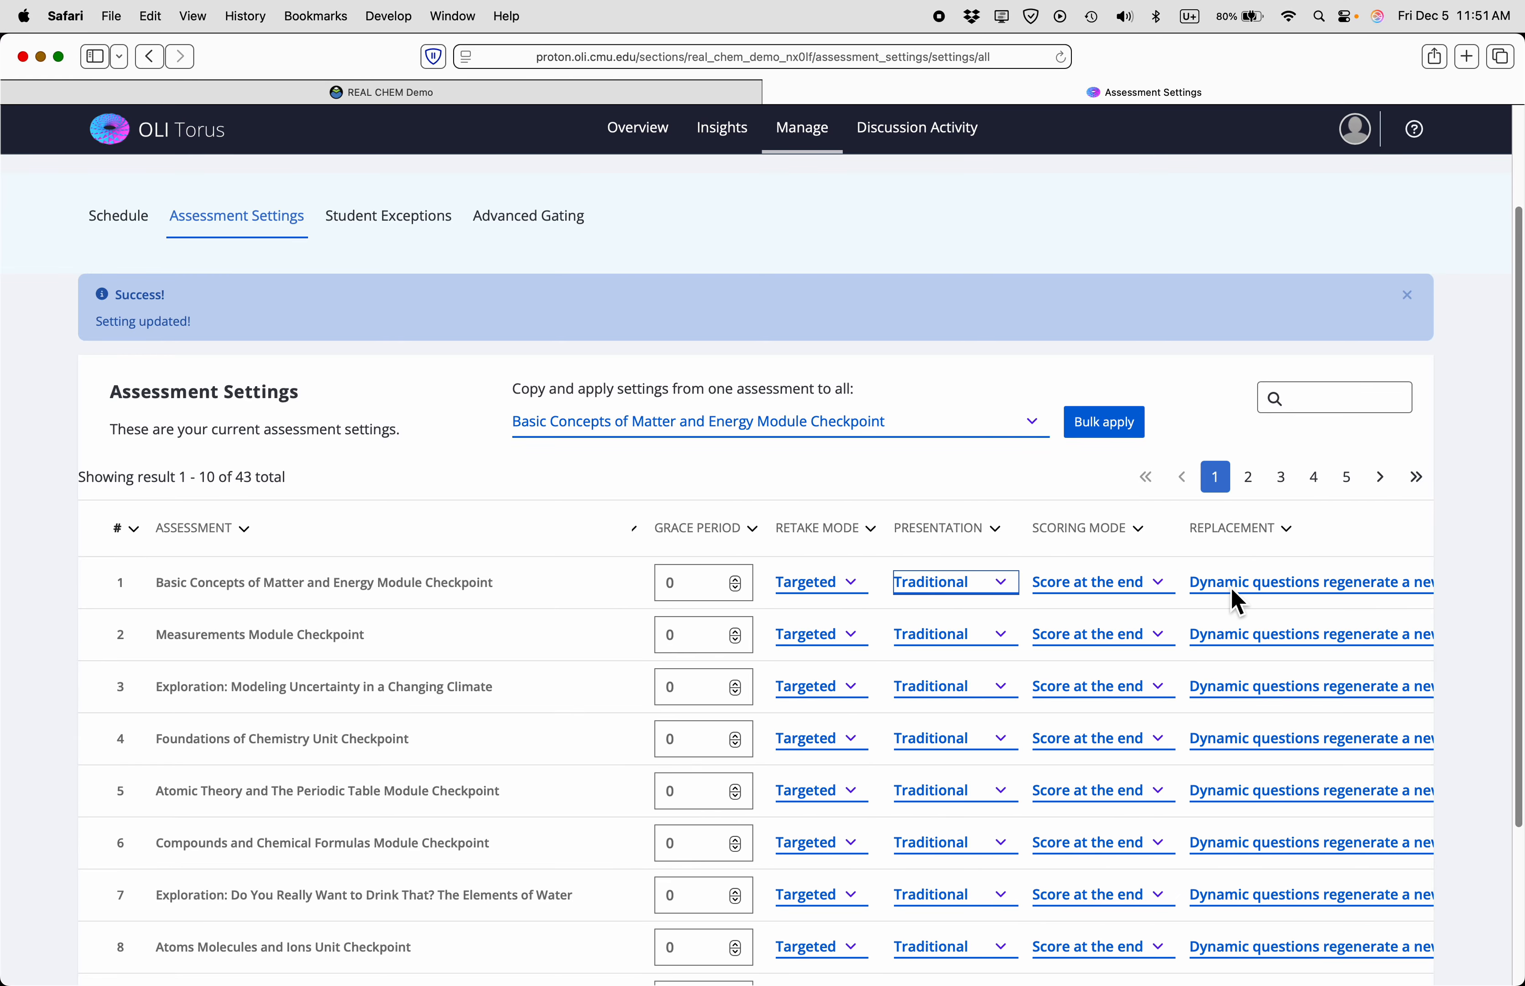
- Set the scoring strategy of the Basic Concepts of Matter and Energy Module Checkpoint to Last
{"action": "scroll", "coordinate": [1238, 603], "scroll_direction": "left", "scroll_amount": 8}
{"action": "left_click", "coordinate": [1082, 580]}
{"action": "left_click", "coordinate": [1099, 605]}
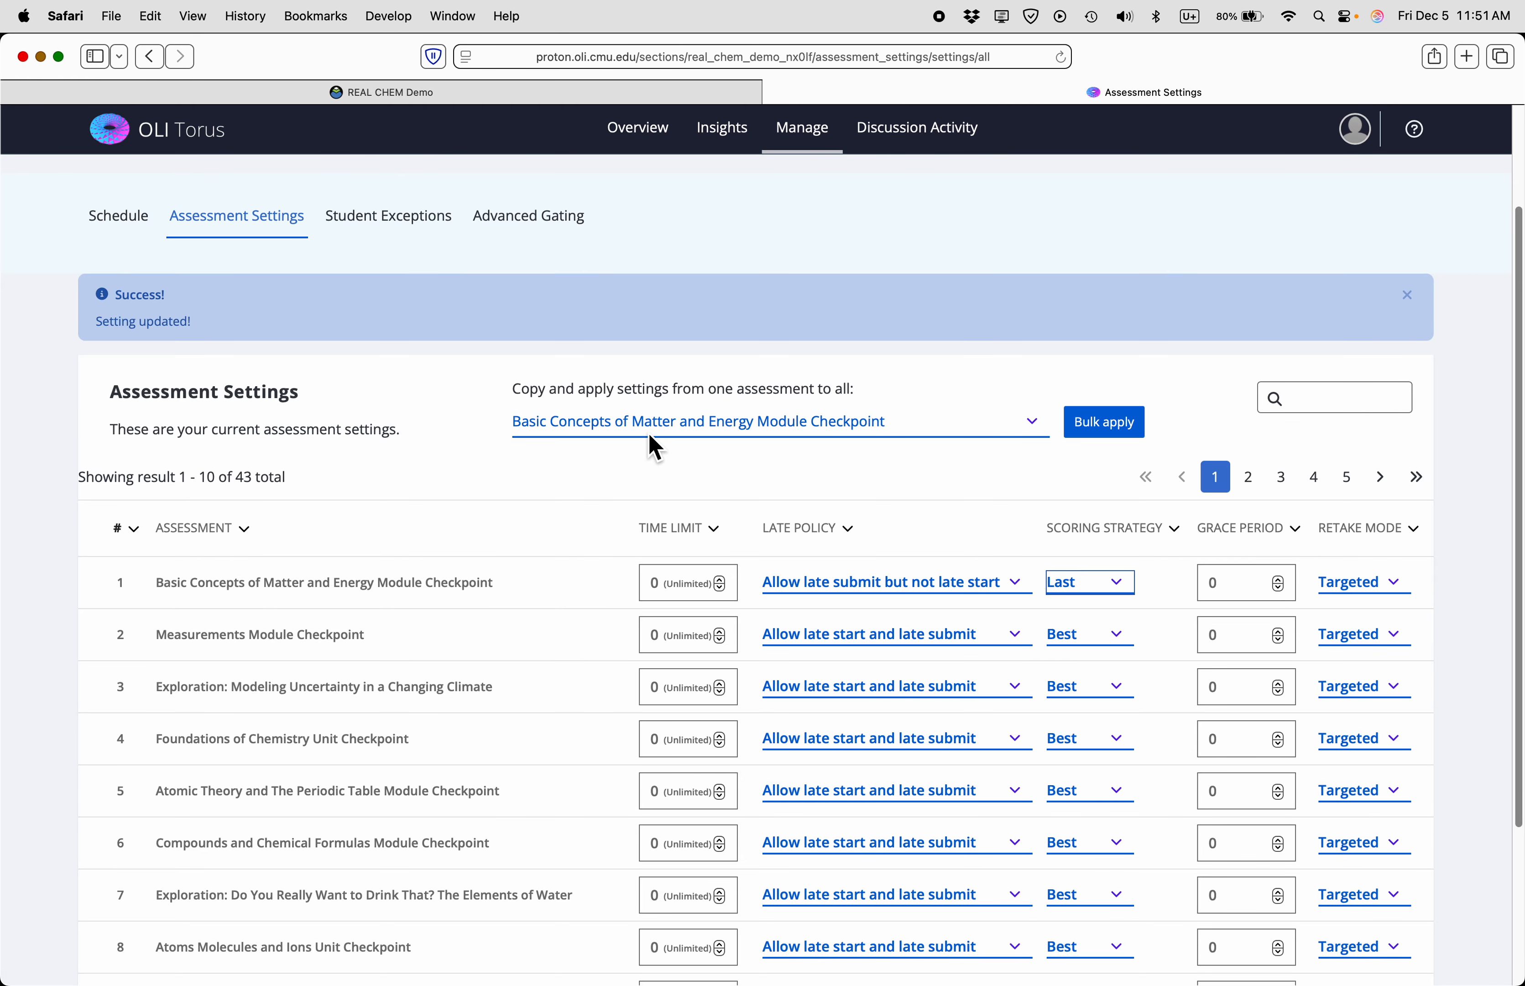
- Bulk apply the Basic Concepts of Matter and Energy Module Checkpoint's settings to all assessments and check the updated table
{"action": "left_click", "coordinate": [1030, 436]}
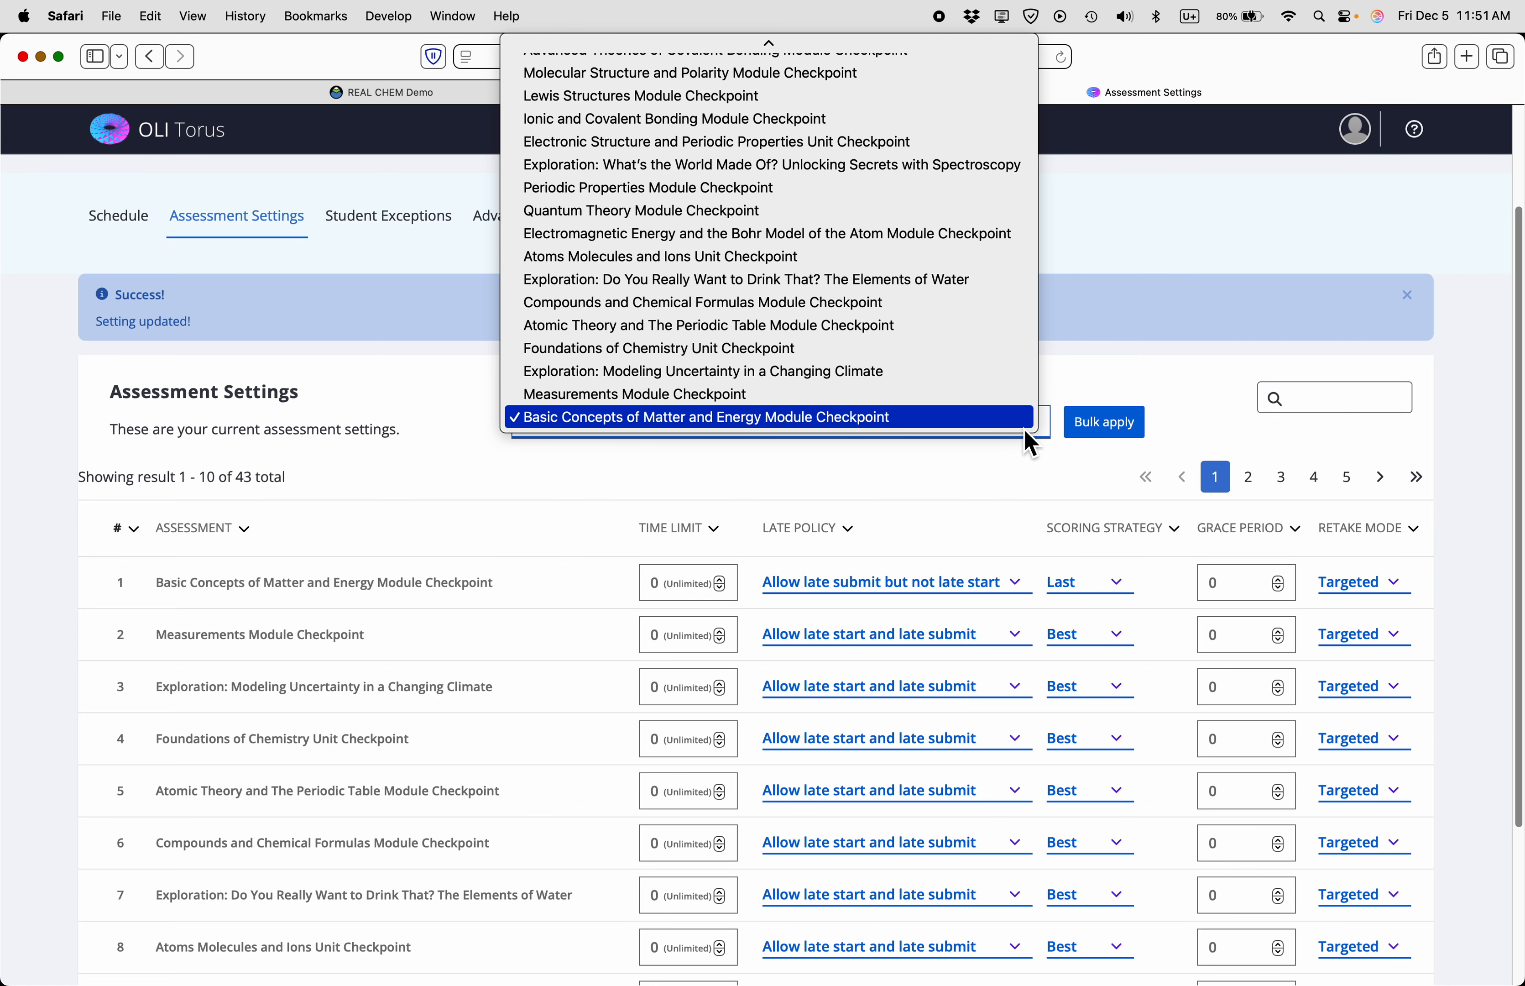
{"action": "left_click", "coordinate": [1009, 426]}
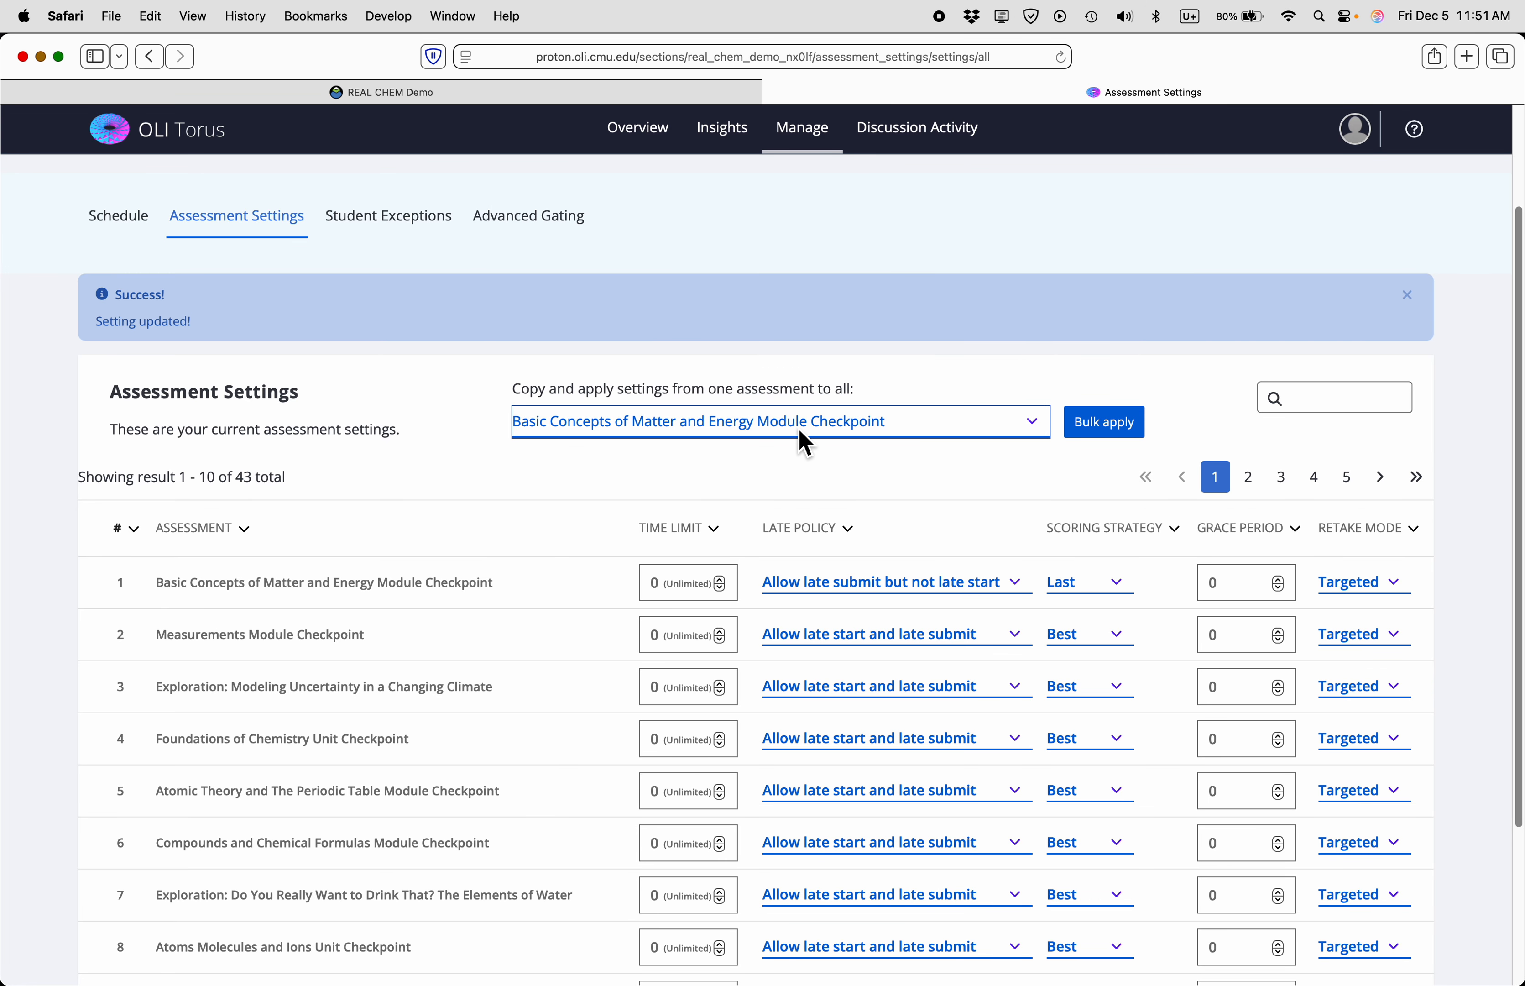
{"action": "left_click", "coordinate": [1115, 428]}
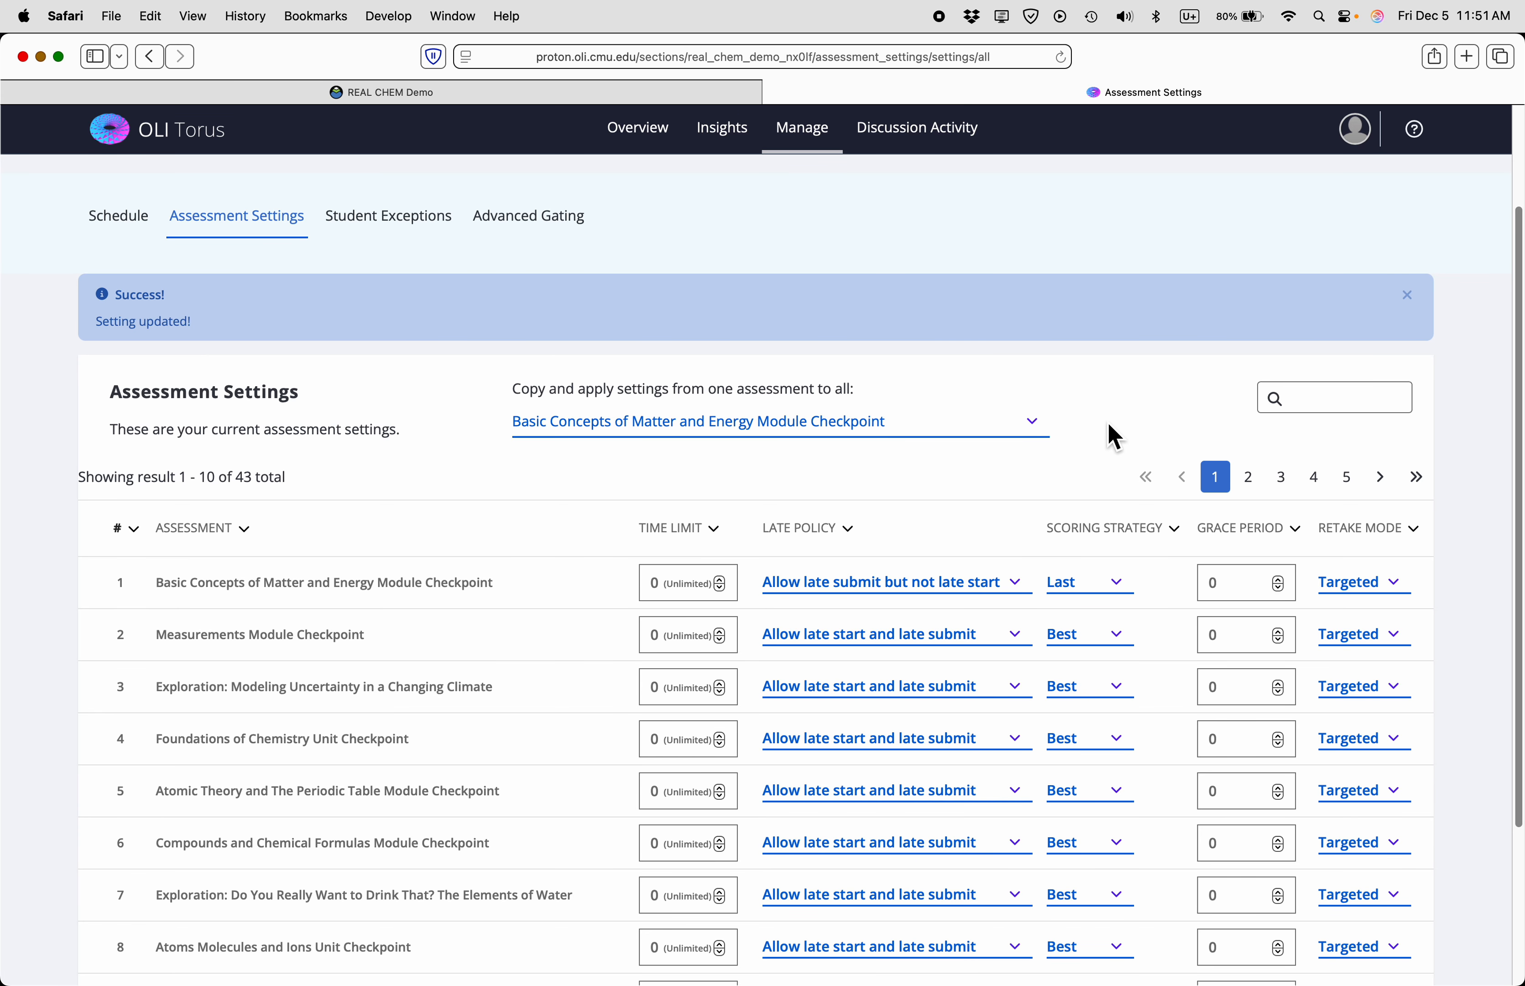
{"action": "left_click", "coordinate": [924, 624]}
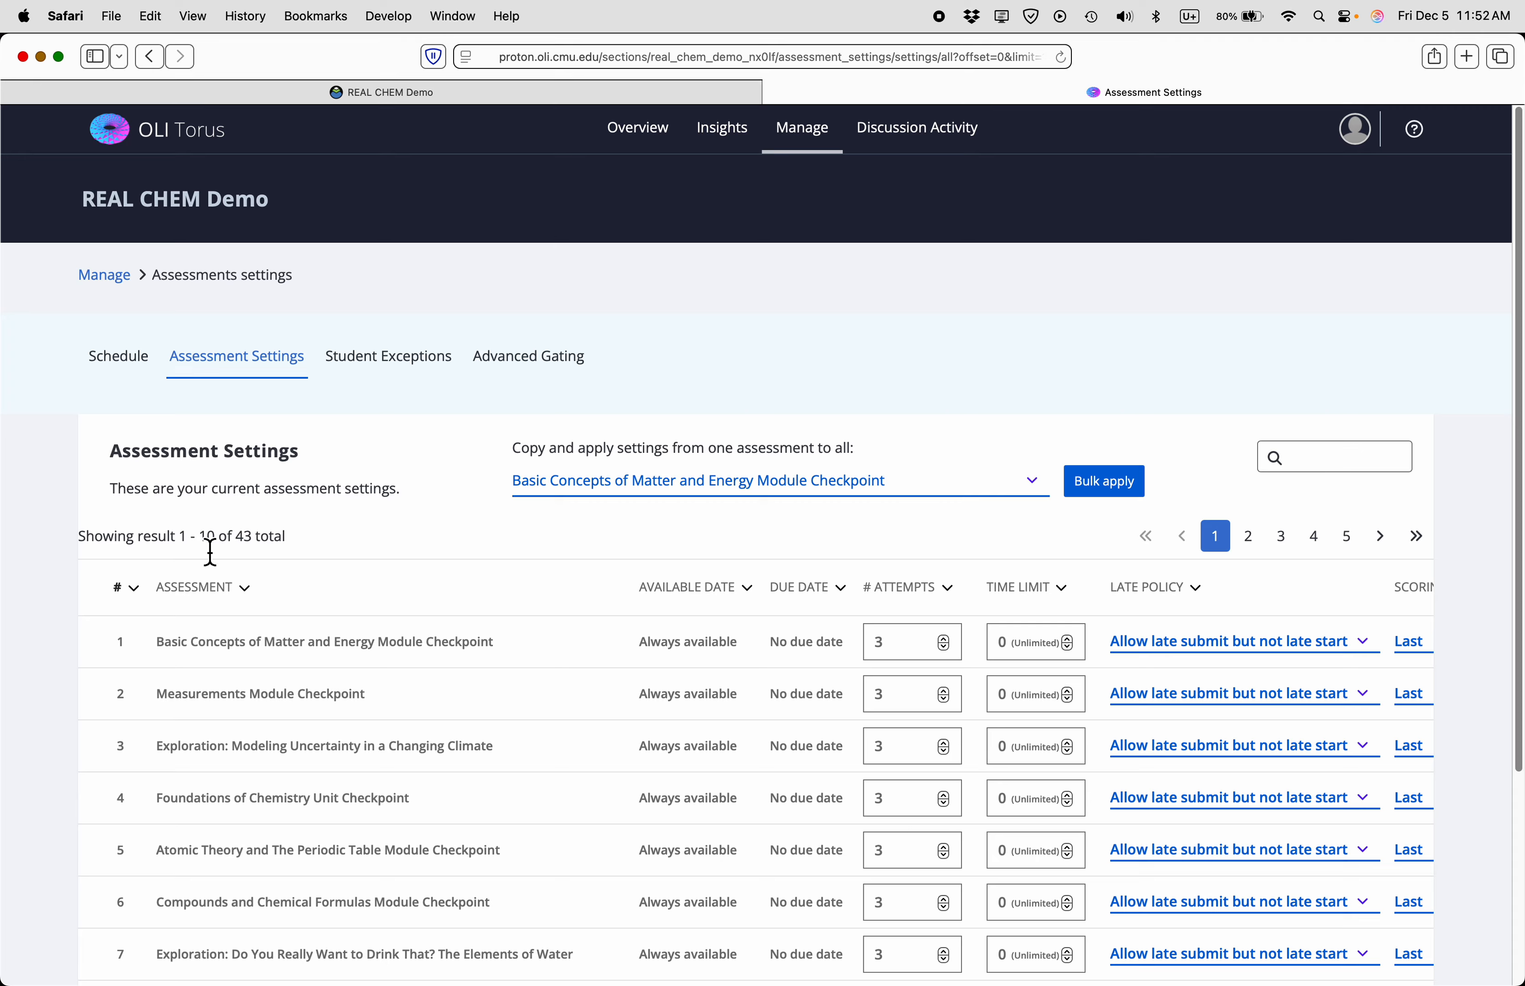
{"action": "scroll", "coordinate": [884, 696], "scroll_direction": "down", "scroll_amount": 2}
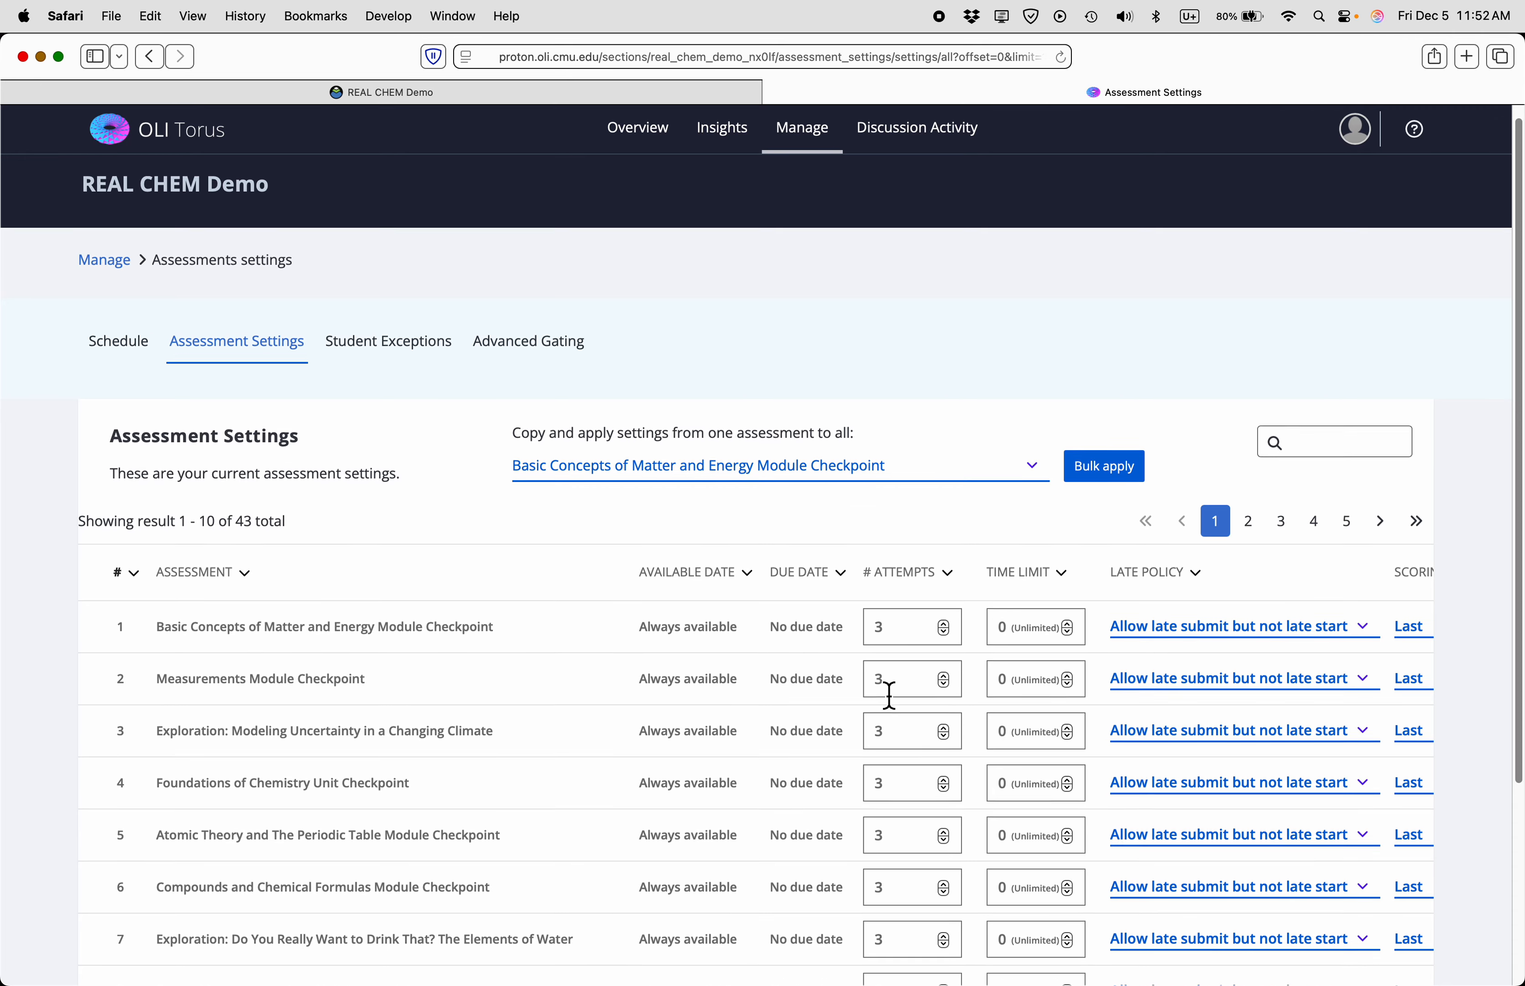
{"action": "scroll", "coordinate": [1218, 596], "scroll_direction": "right", "scroll_amount": 5}
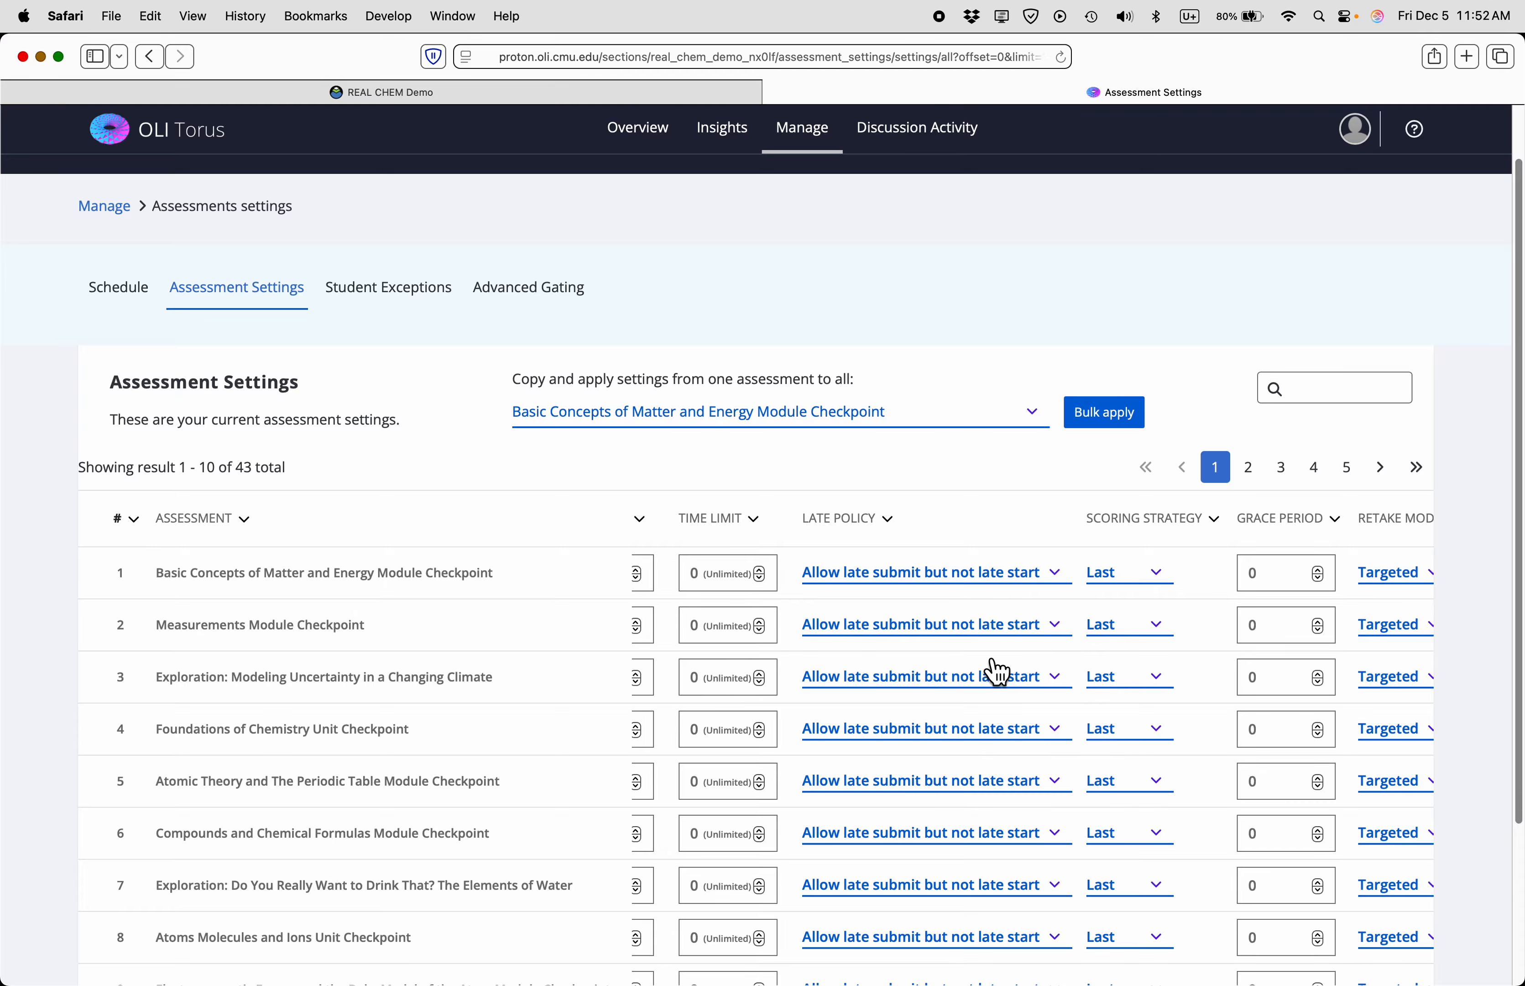
- Check the late policy, scoring strategy, grace period, retake mode and presentation columns for the listed assessments
{"action": "scroll", "coordinate": [995, 670], "scroll_direction": "right", "scroll_amount": 3}
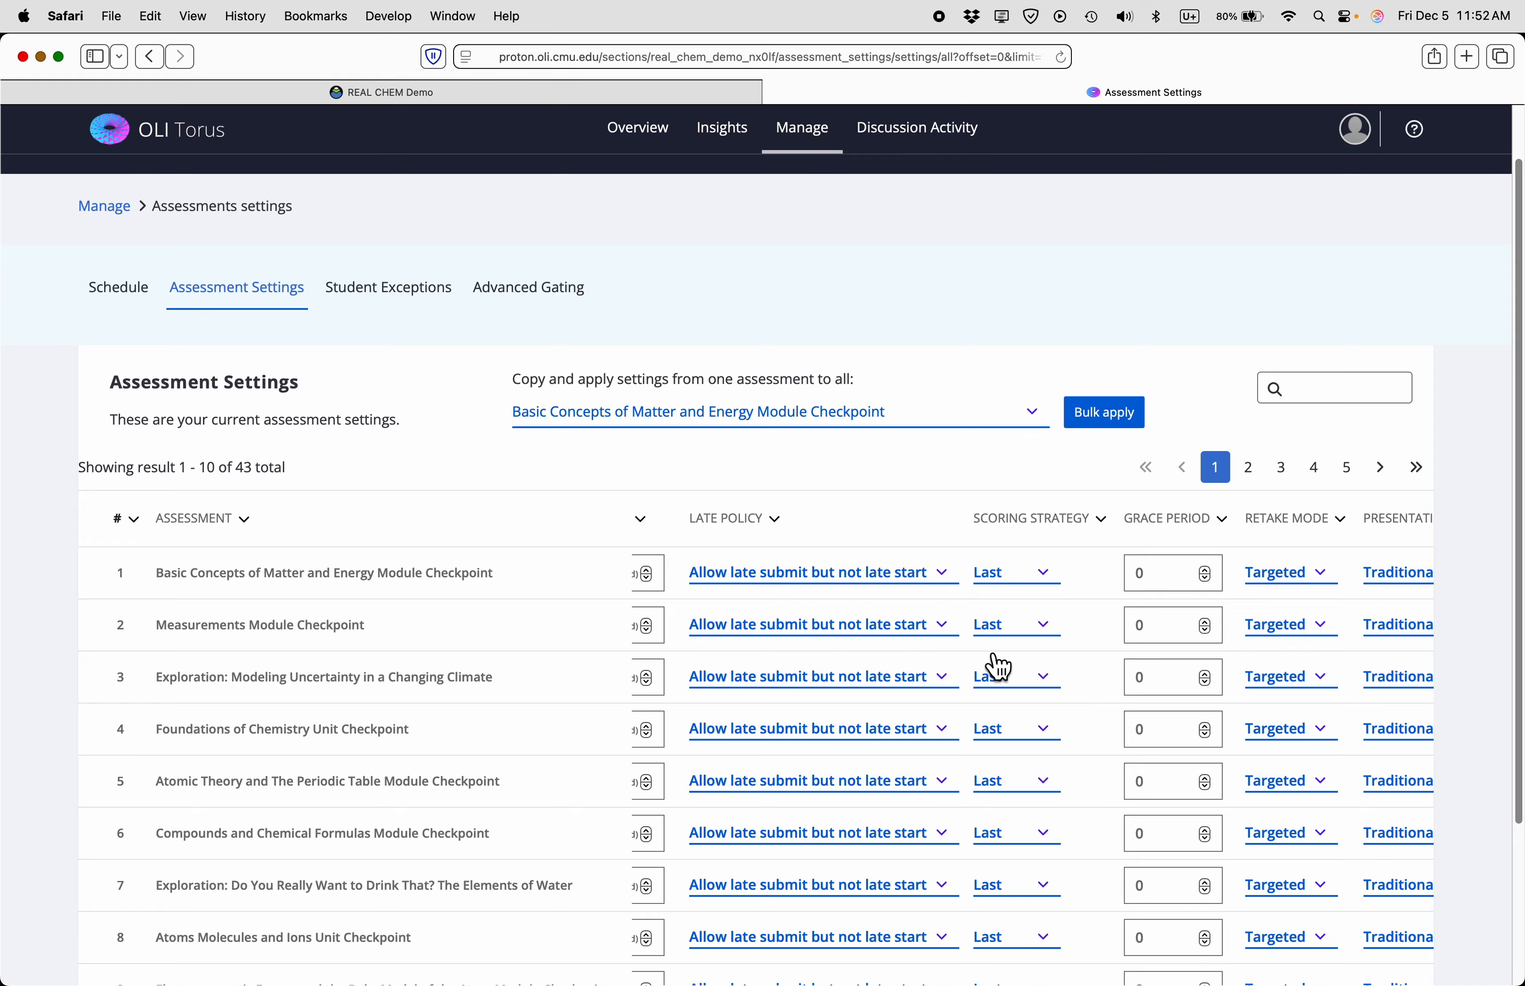
{"action": "scroll", "coordinate": [858, 639], "scroll_direction": "right", "scroll_amount": 3}
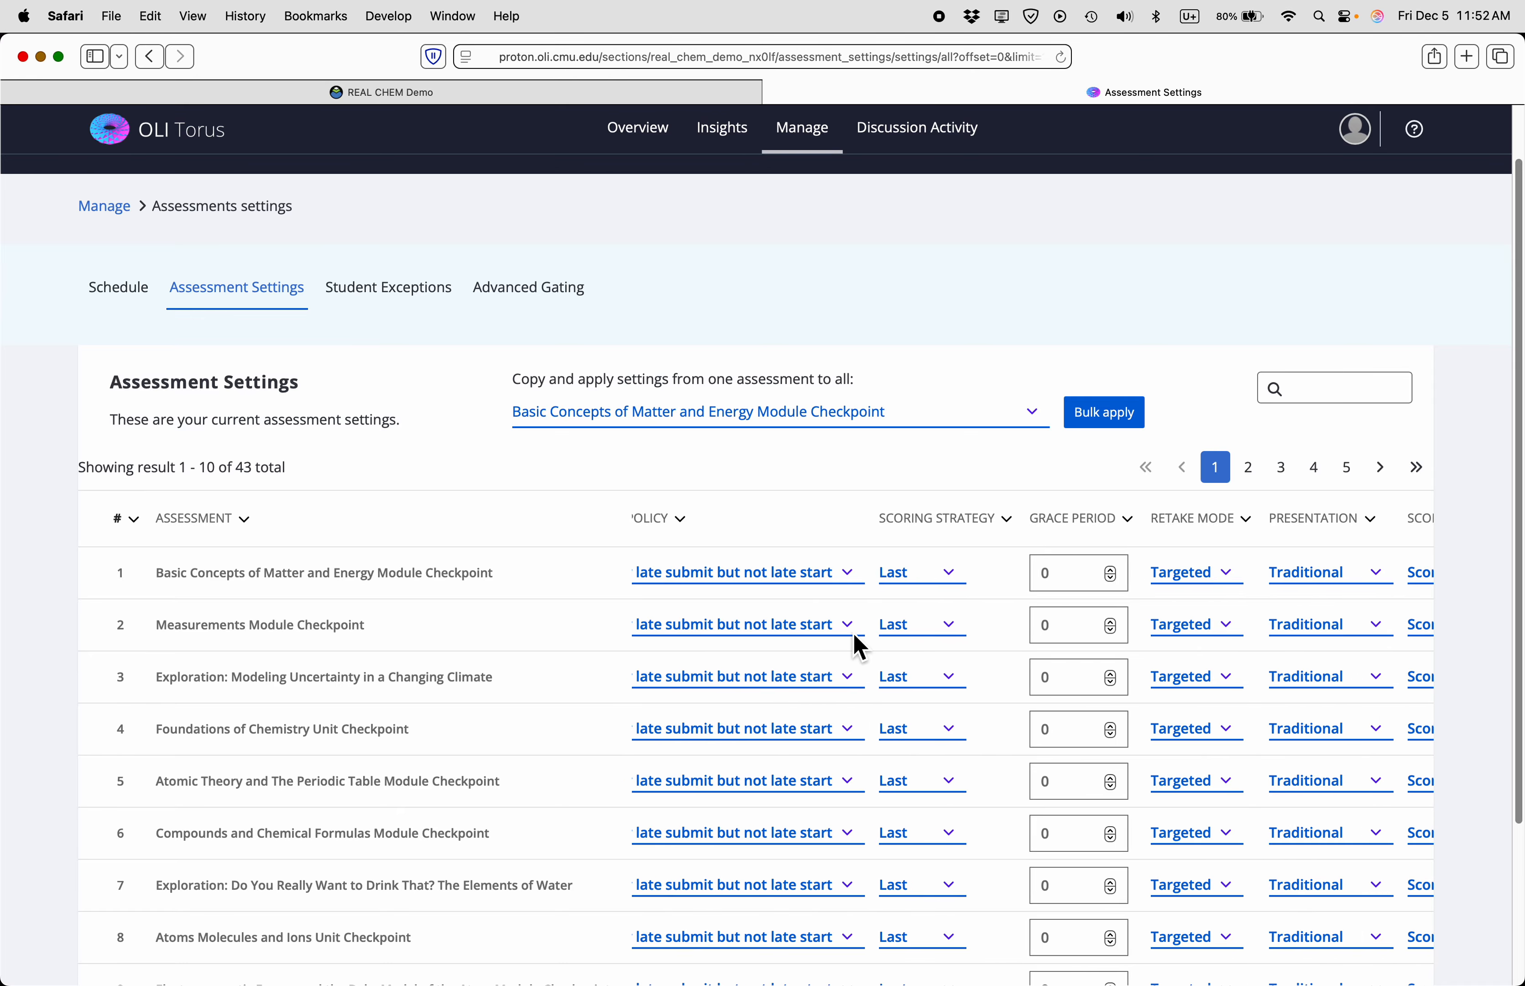
- View the student exceptions page and open the form for creating a new advanced gating condition
{"action": "left_click", "coordinate": [409, 310]}
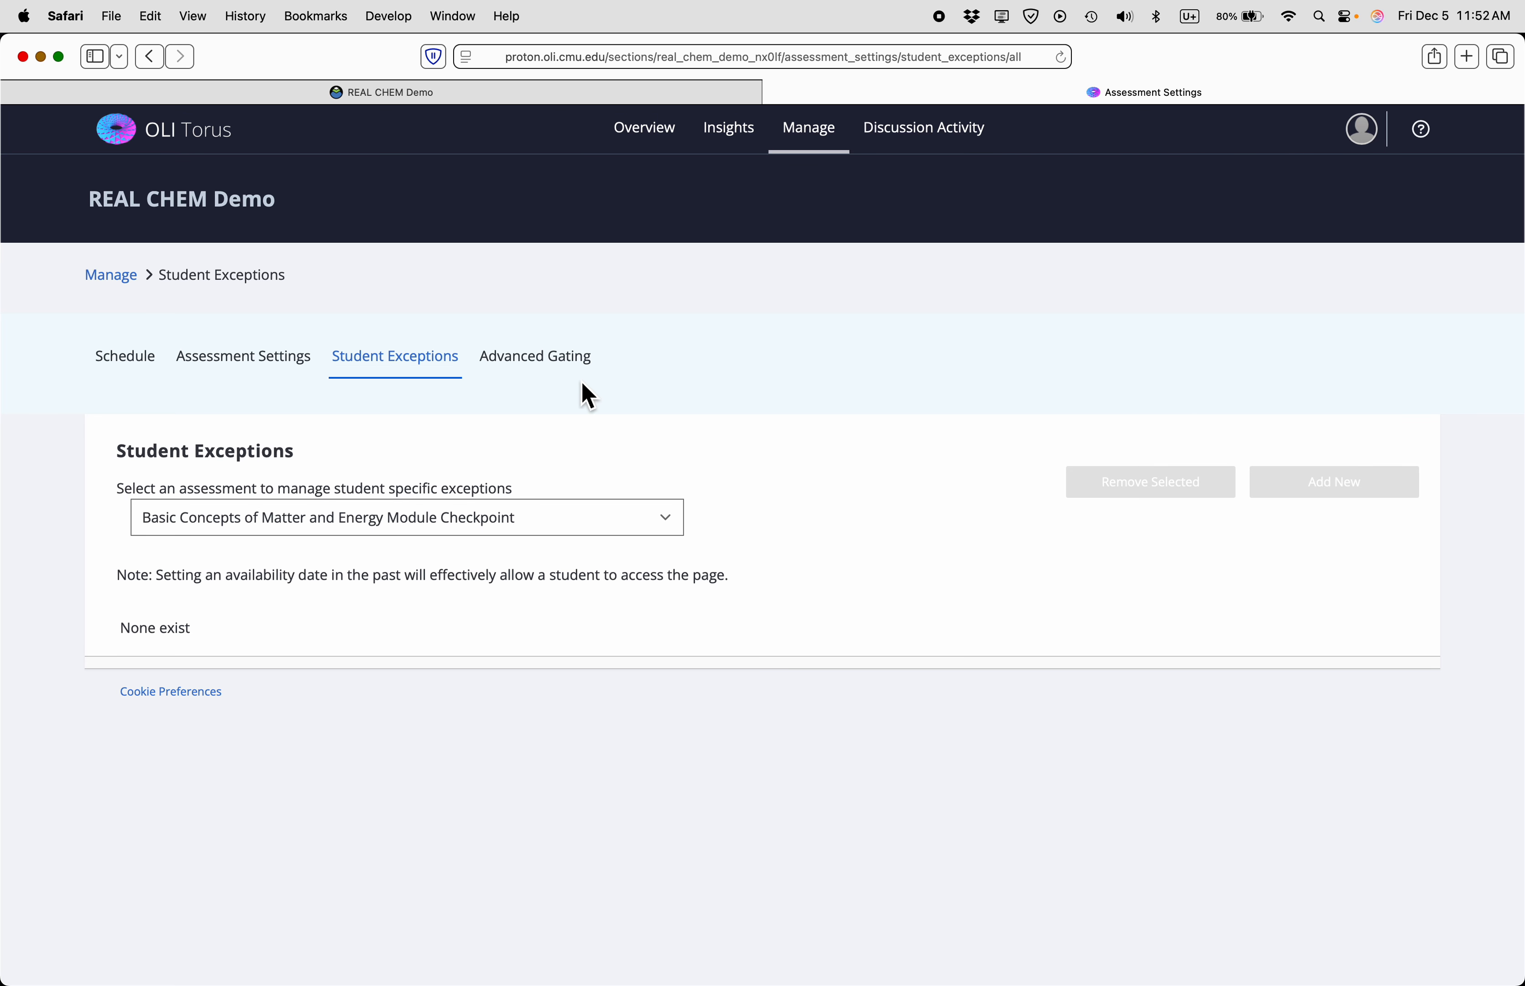
{"action": "left_click", "coordinate": [558, 360]}
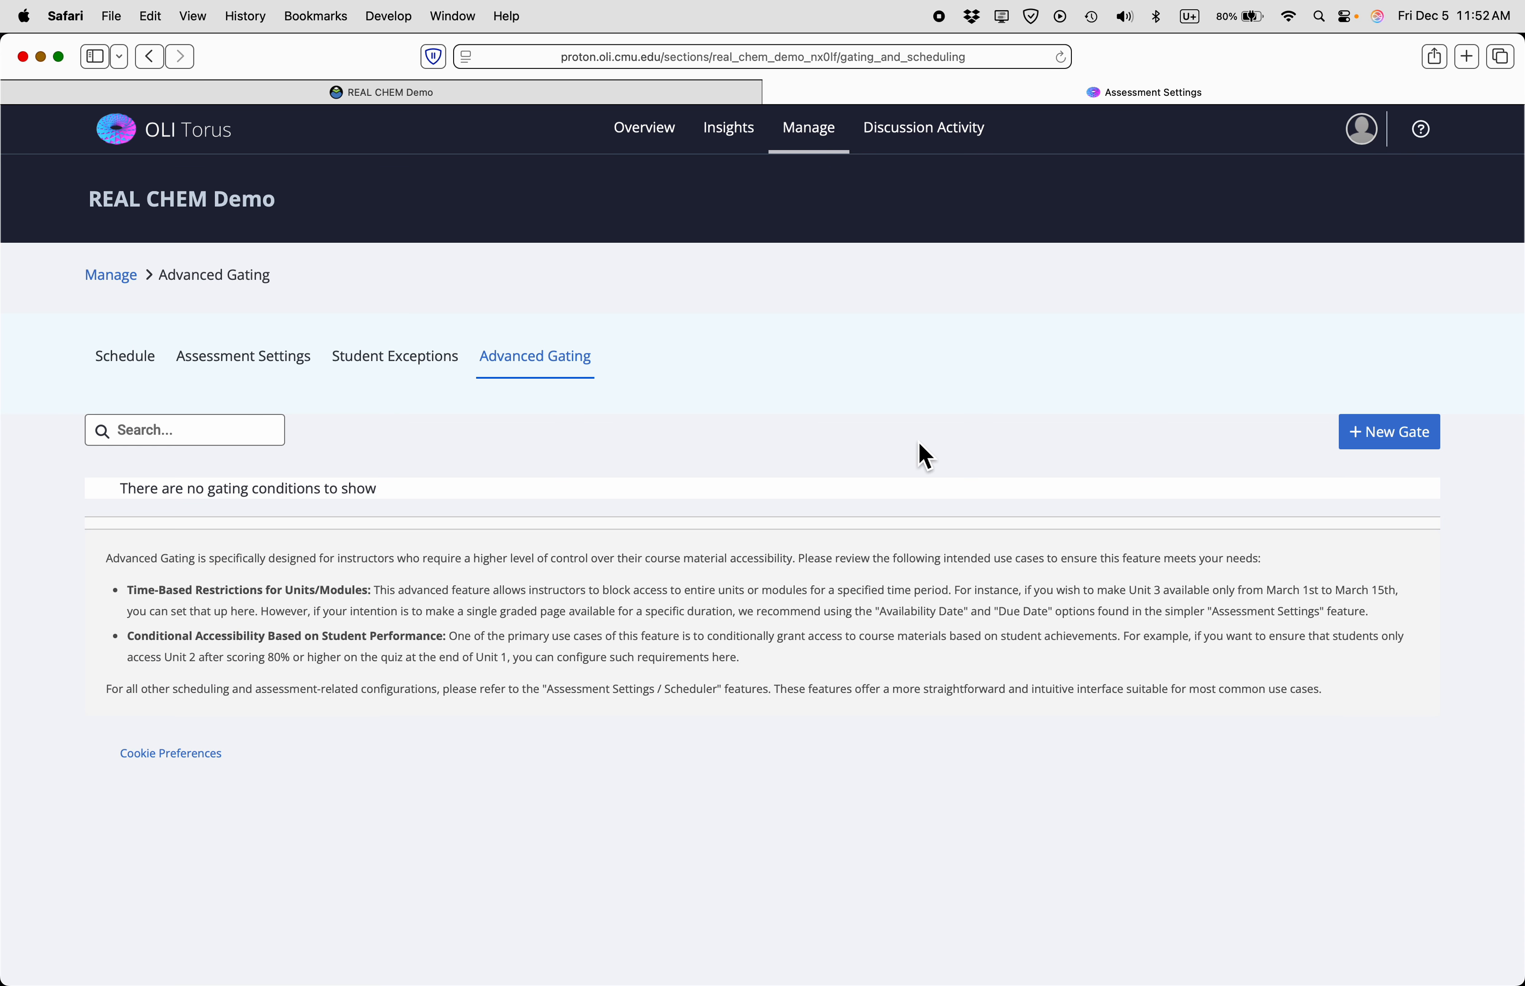
{"action": "left_click", "coordinate": [1373, 437]}
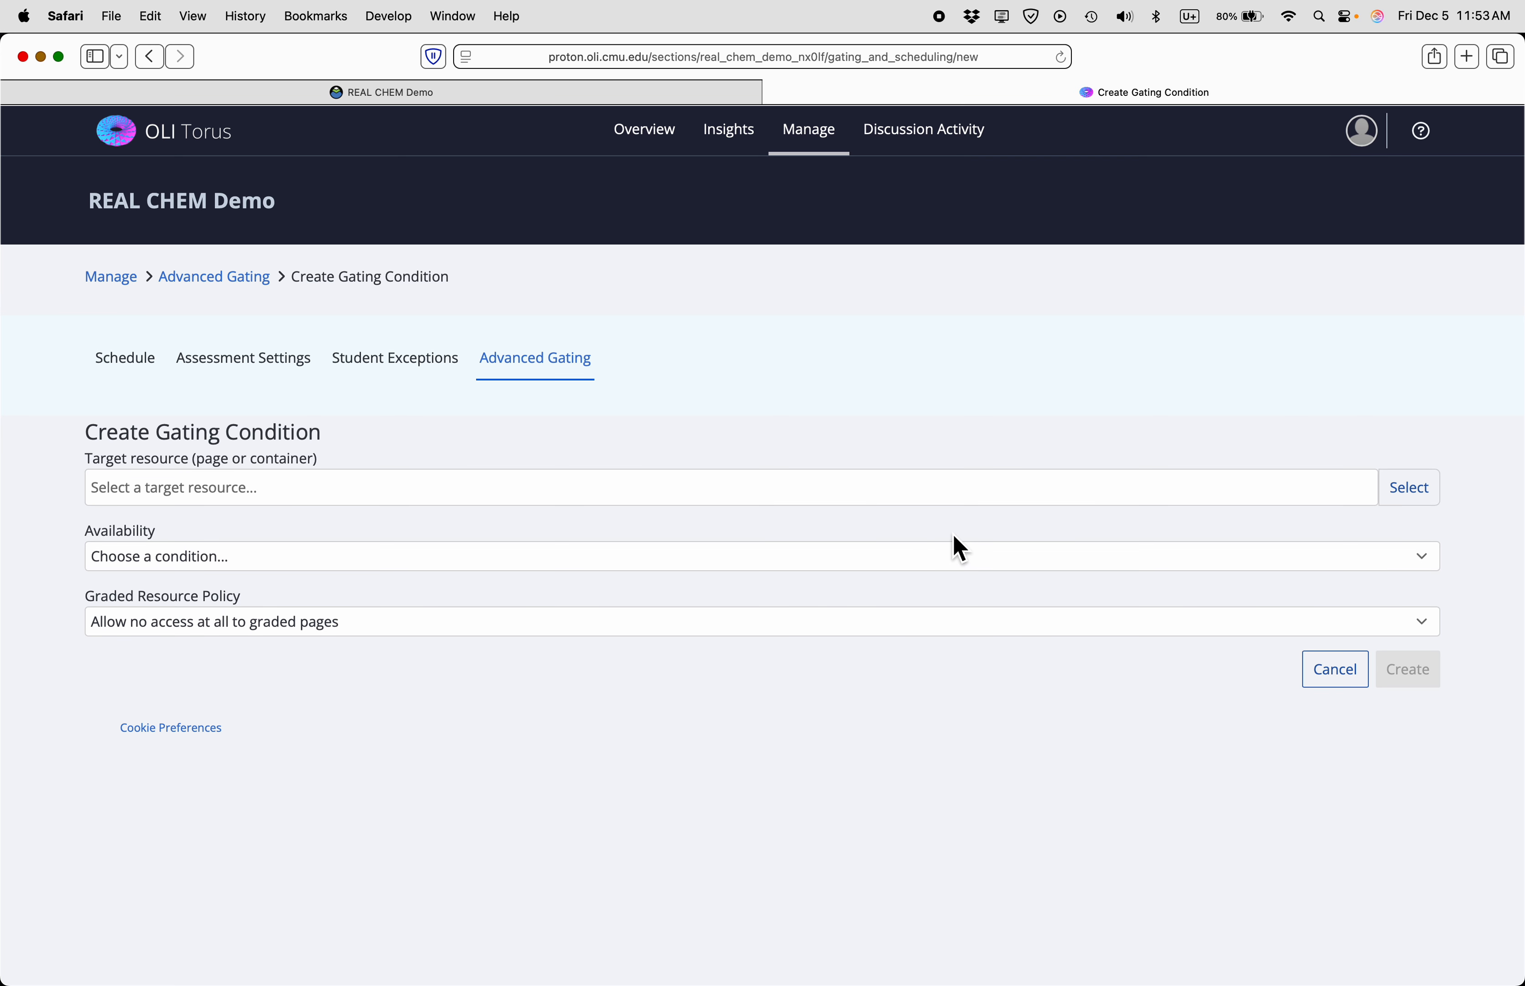
- Leave the gating form, open the section's LMS gradebook management and test the LMS connection
{"action": "left_click", "coordinate": [819, 144]}
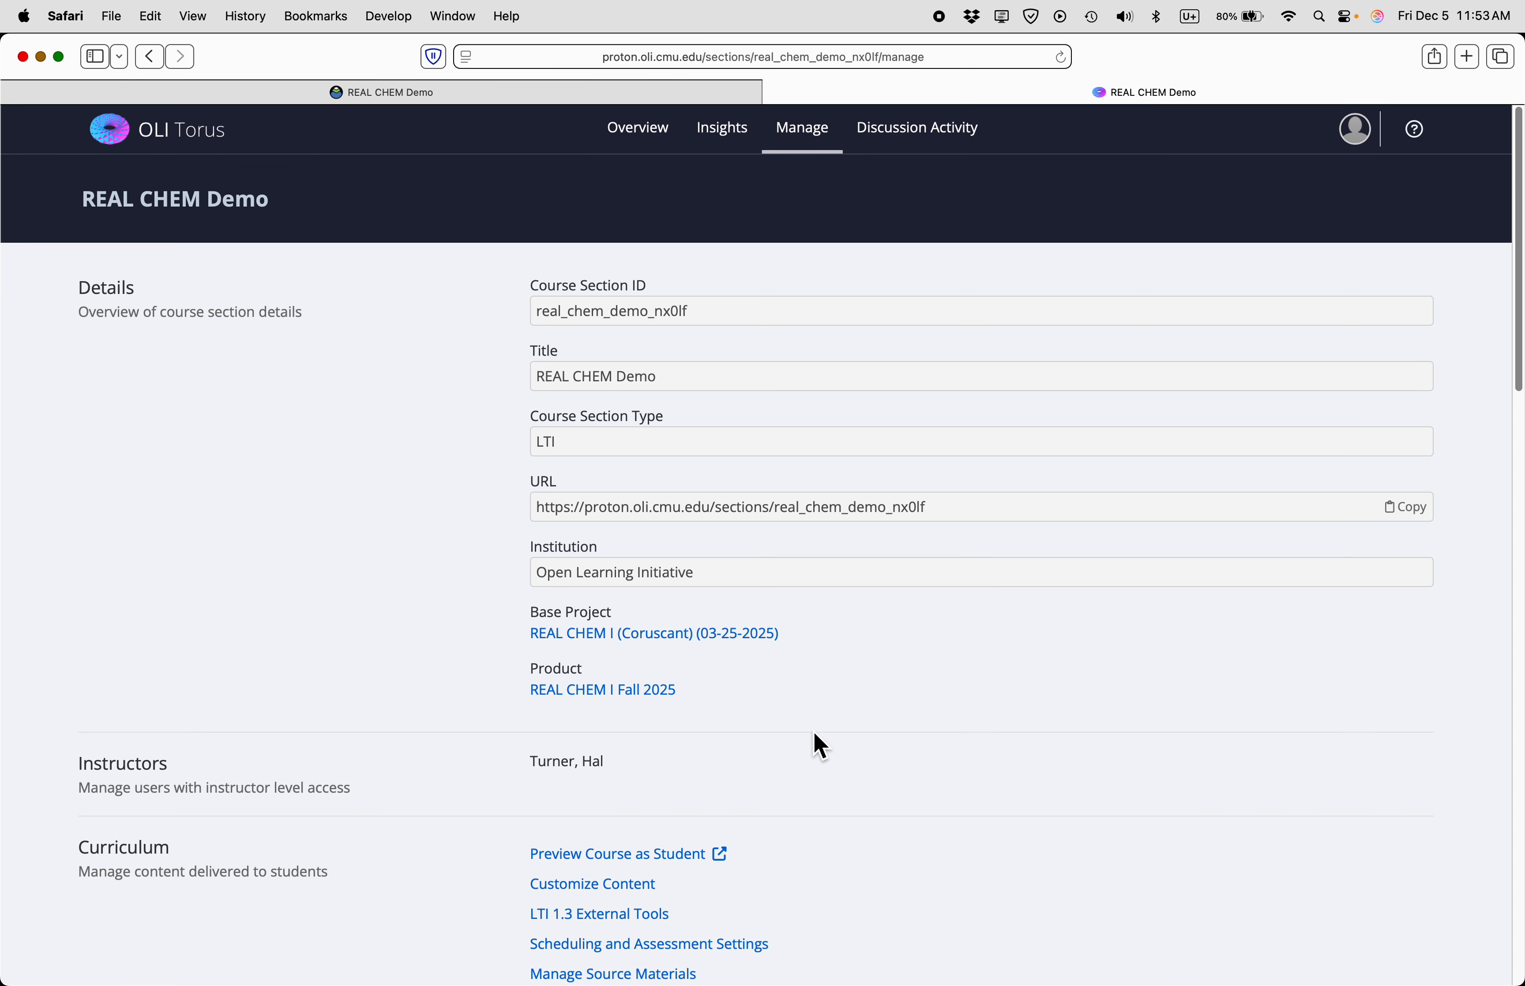
{"action": "scroll", "coordinate": [820, 746], "scroll_direction": "down", "scroll_amount": 5}
{"action": "scroll", "coordinate": [820, 745], "scroll_direction": "down", "scroll_amount": 15}
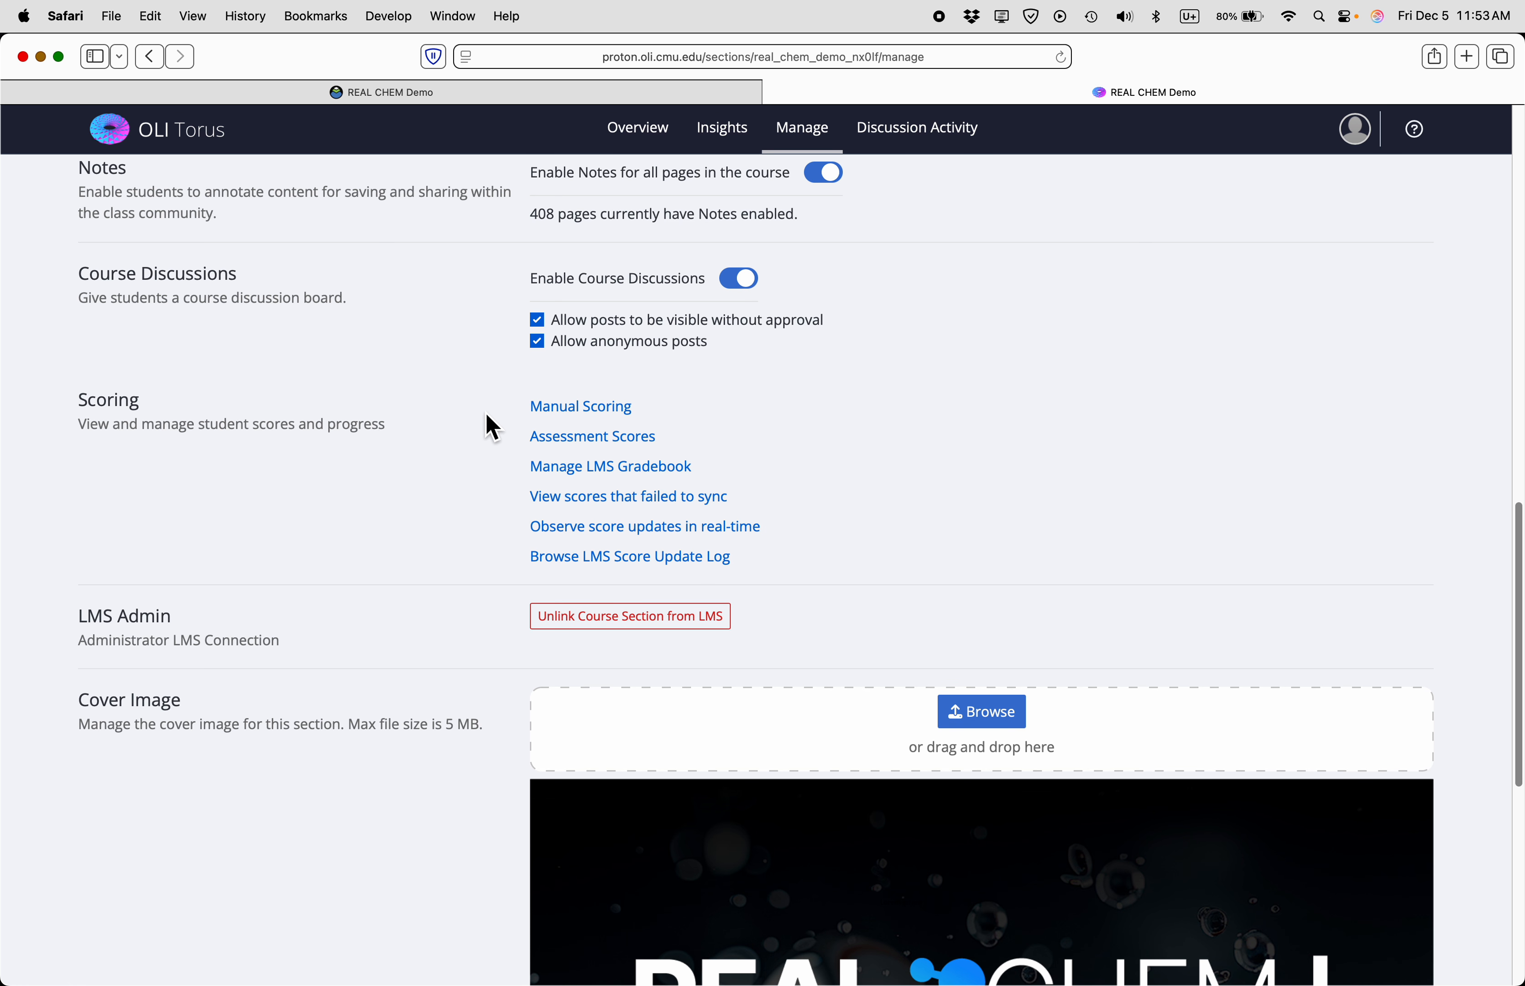
{"action": "left_click", "coordinate": [602, 474]}
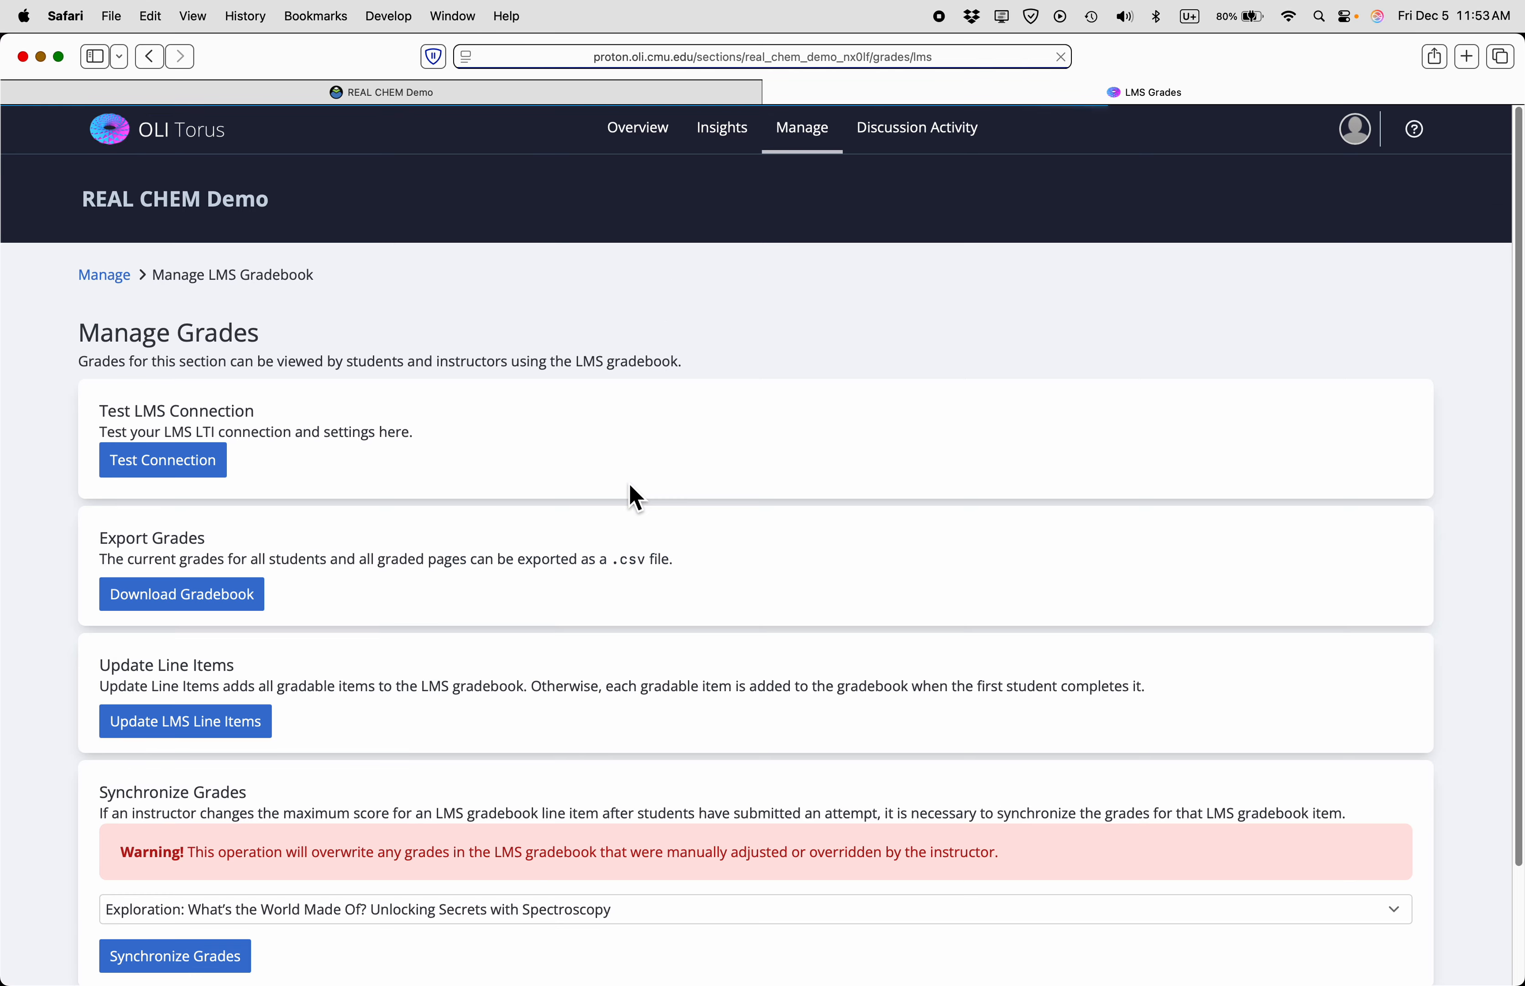
{"action": "left_click", "coordinate": [170, 475]}
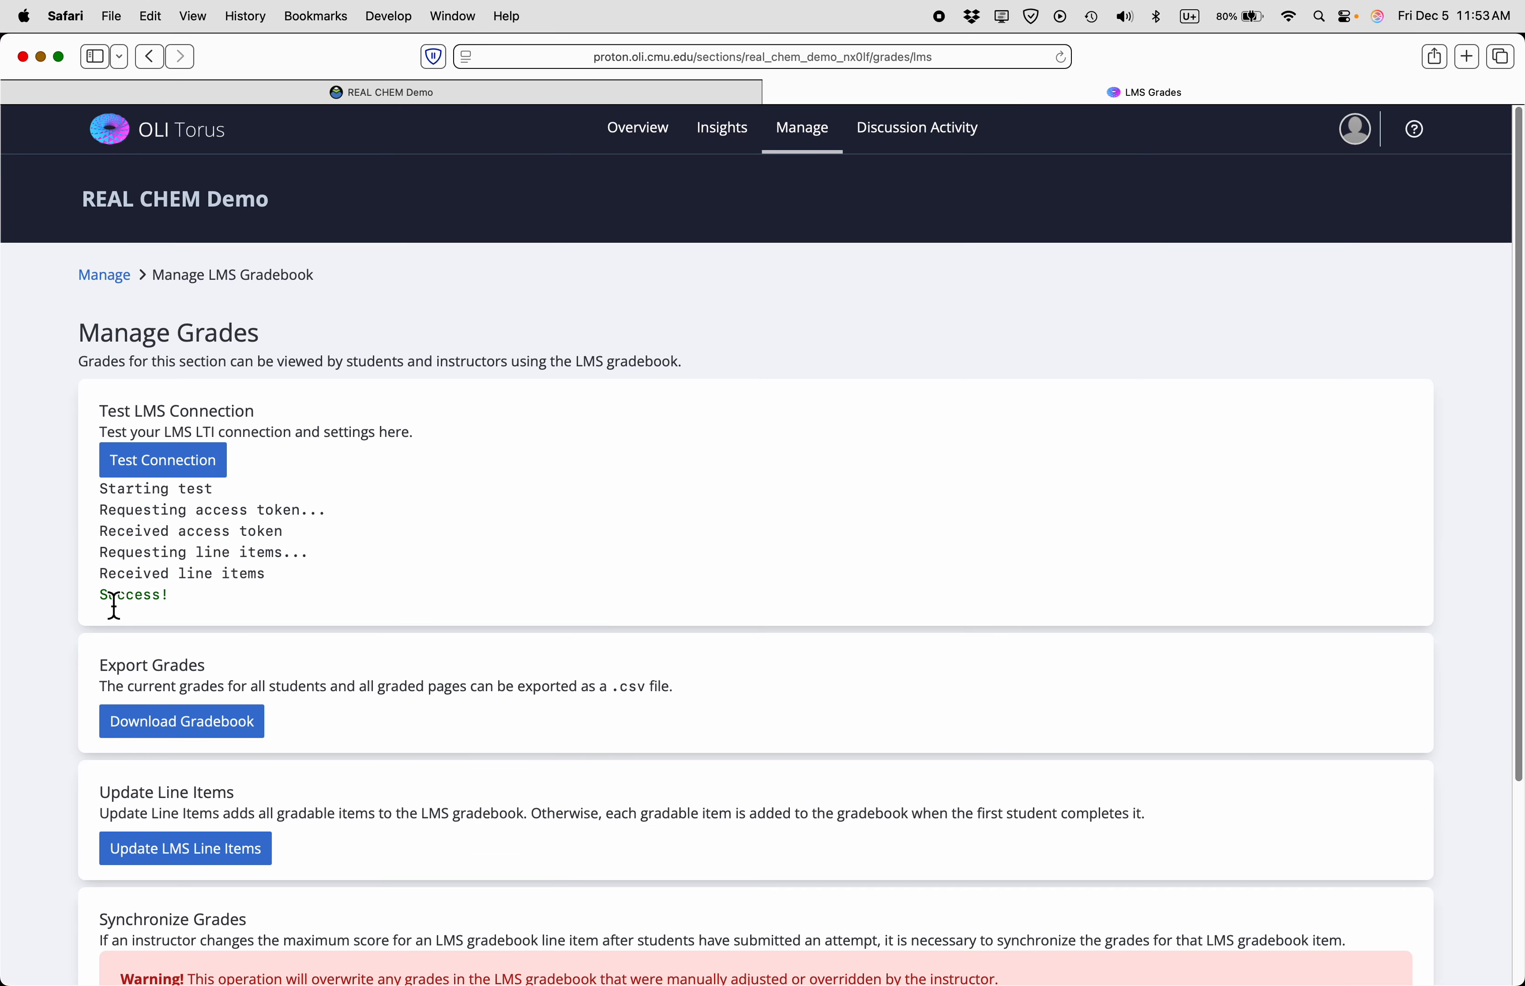
- Review the connection test output and the grade export, line item update and grade synchronization options
{"action": "left_click_drag", "start_coordinate": [104, 606], "coordinate": [154, 593]}
{"action": "left_click", "coordinate": [244, 625]}
{"action": "scroll", "coordinate": [363, 612], "scroll_direction": "down", "scroll_amount": 5}
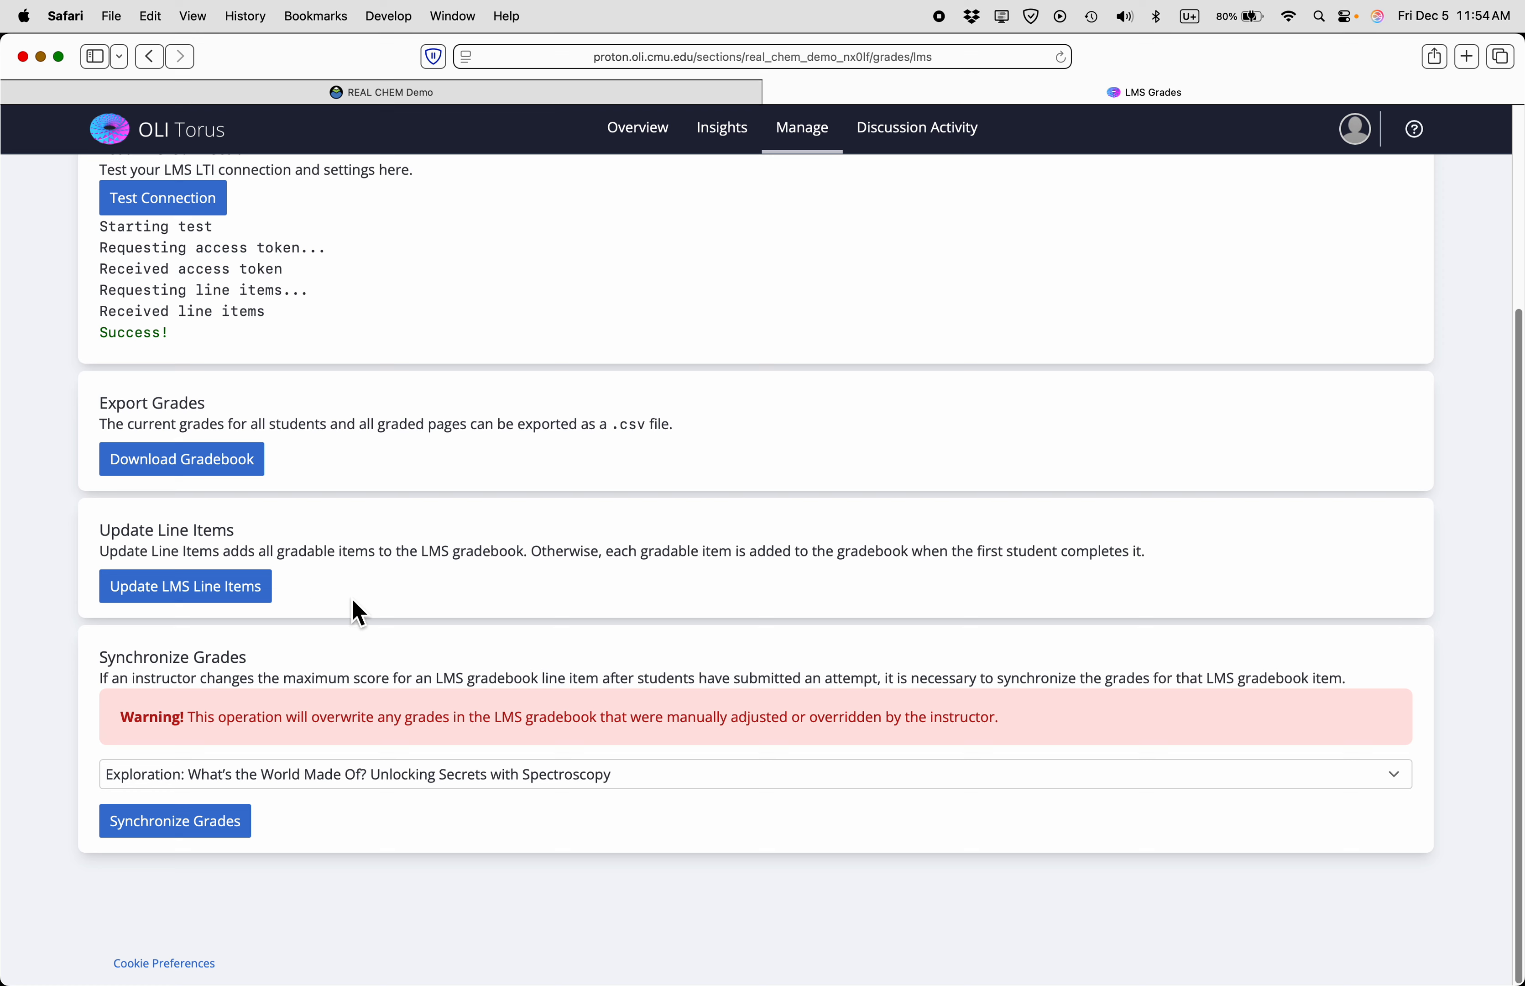
- Return to the section's management page and open the section details for editing
{"action": "left_click", "coordinate": [802, 136]}
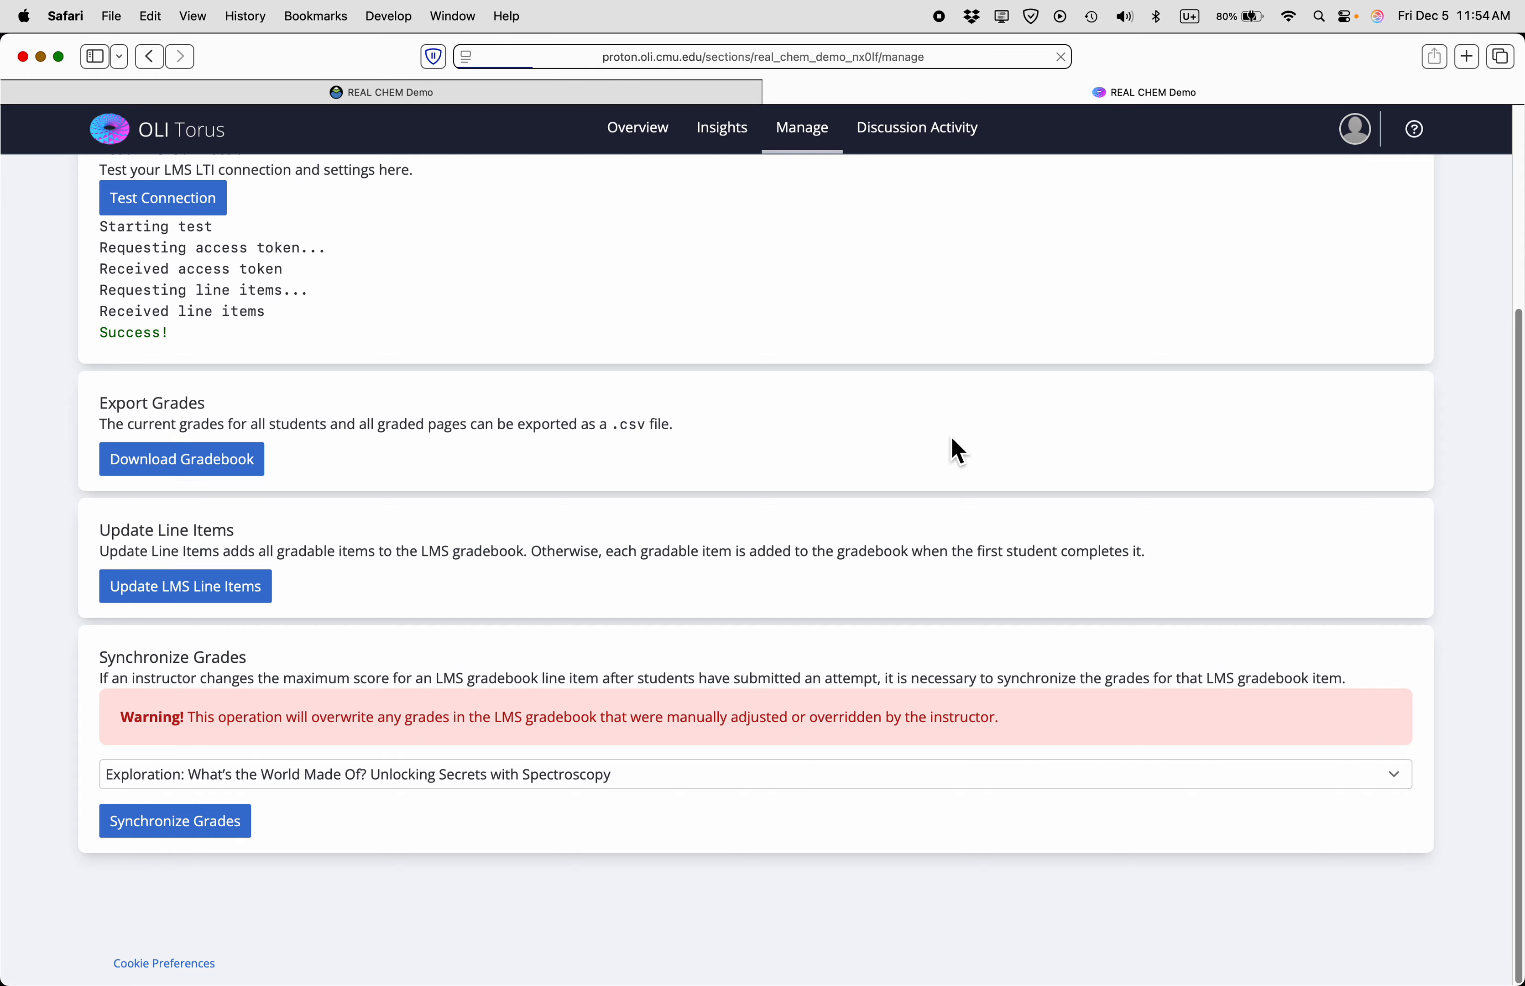
{"action": "scroll", "coordinate": [980, 415], "scroll_direction": "down", "scroll_amount": 5}
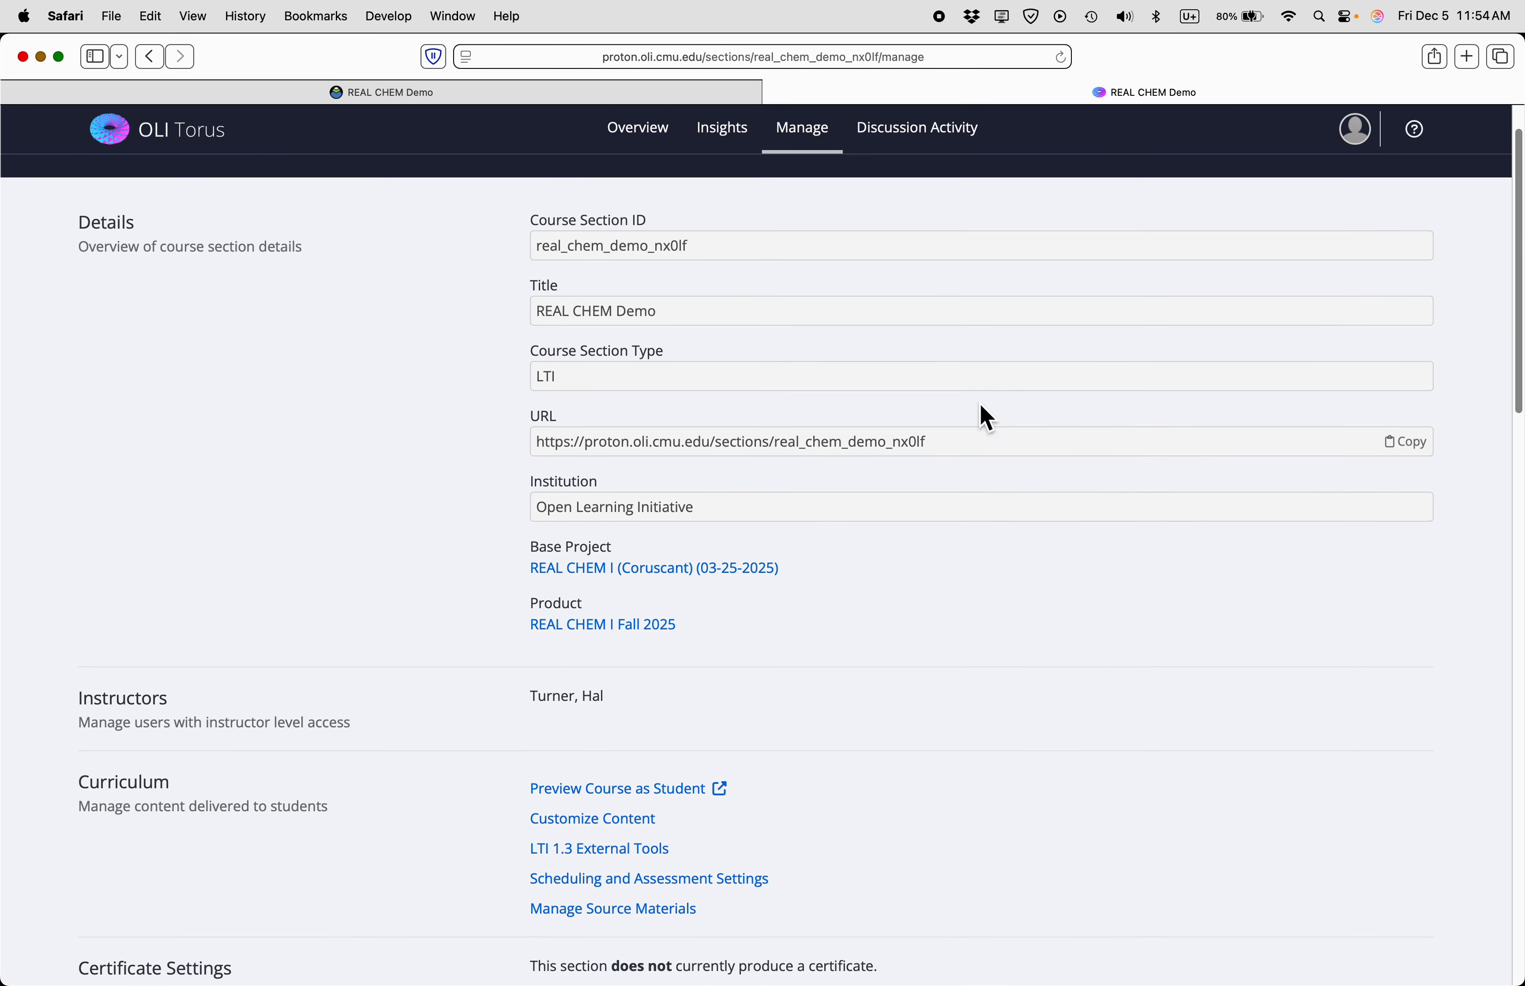
{"action": "scroll", "coordinate": [985, 418], "scroll_direction": "down", "scroll_amount": 3}
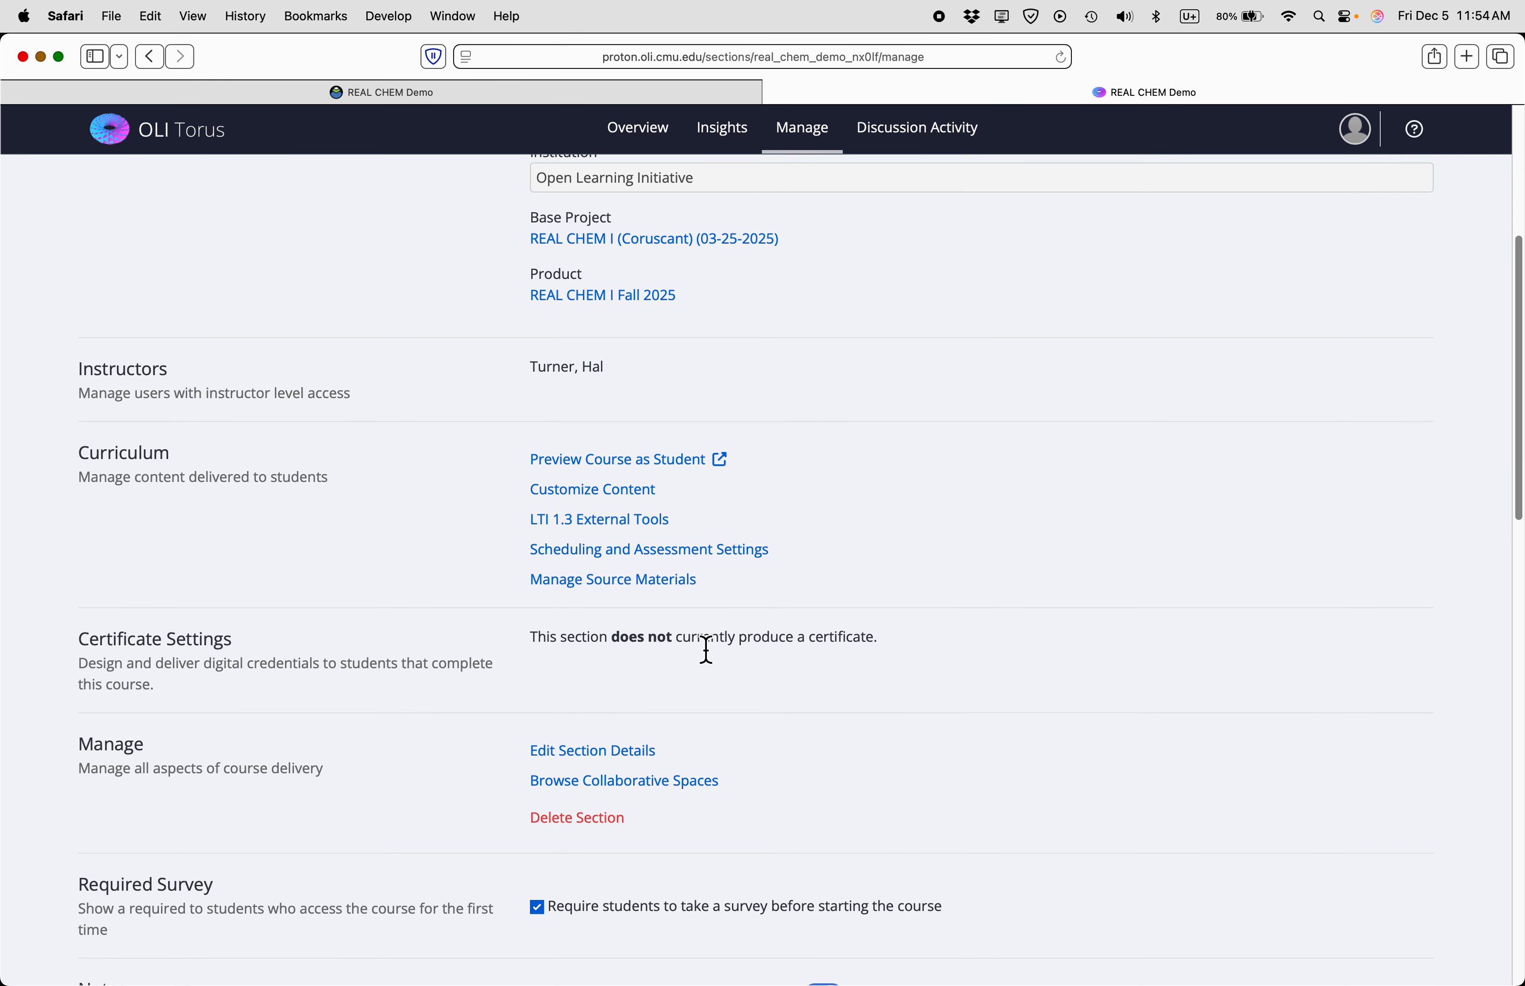
{"action": "scroll", "coordinate": [756, 657], "scroll_direction": "down", "scroll_amount": 3}
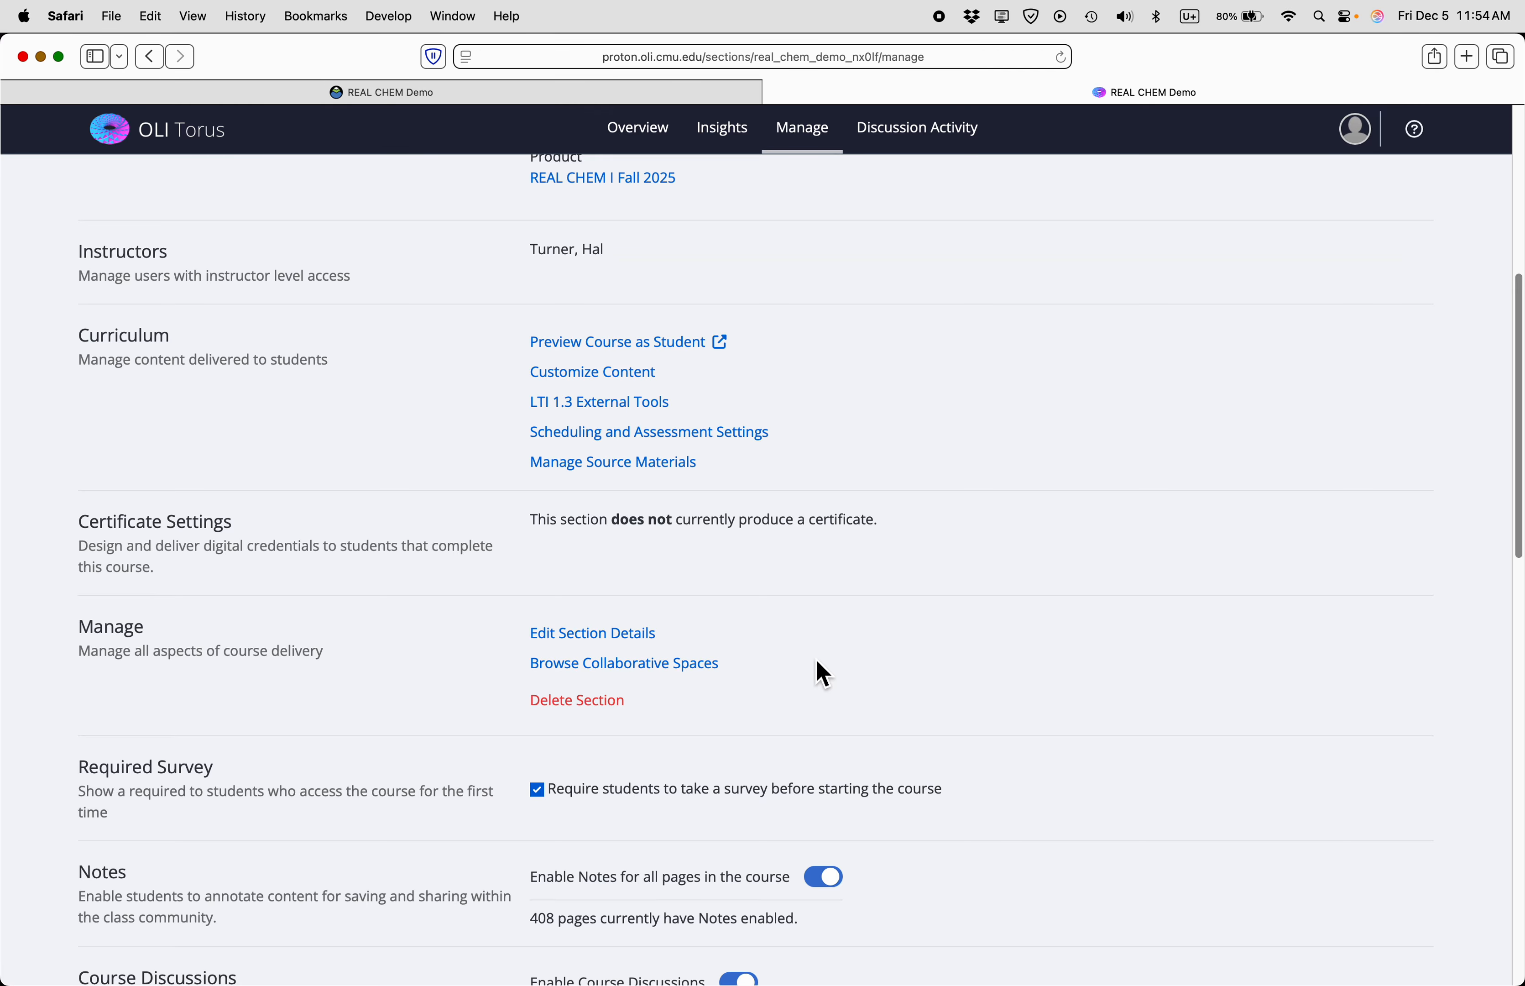
{"action": "left_click", "coordinate": [582, 637]}
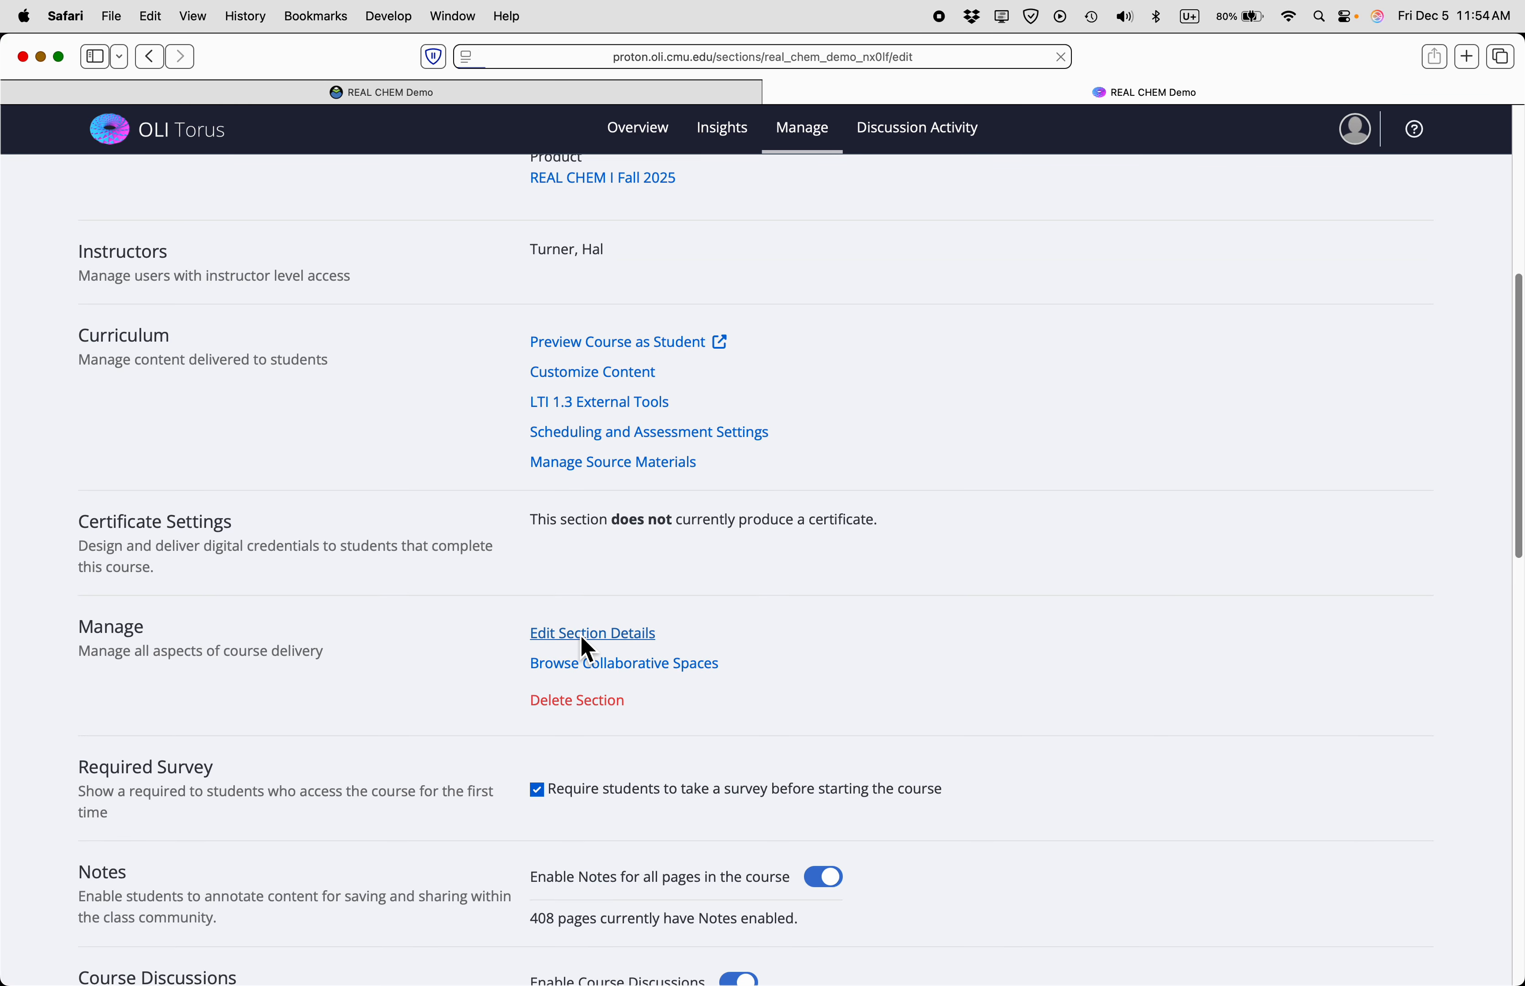
- Examine the title, description, branding, schedule dates and LTI settings in the REAL CHEM Demo section details
{"action": "scroll", "coordinate": [719, 652], "scroll_direction": "down", "scroll_amount": 5}
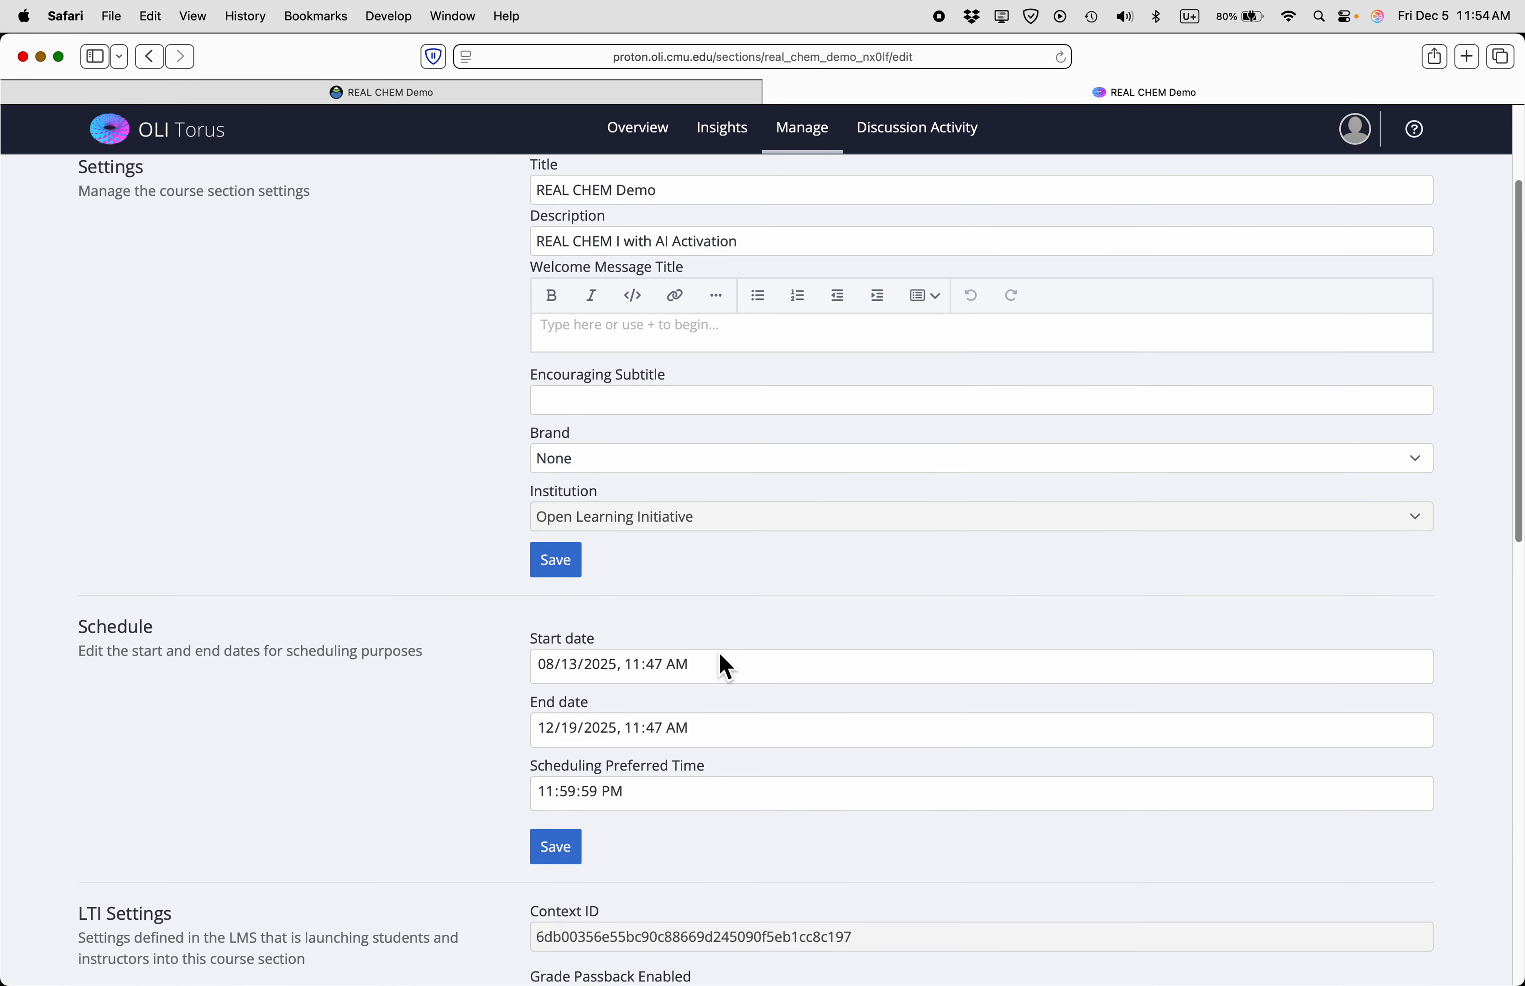
{"action": "scroll", "coordinate": [534, 625], "scroll_direction": "down", "scroll_amount": 15}
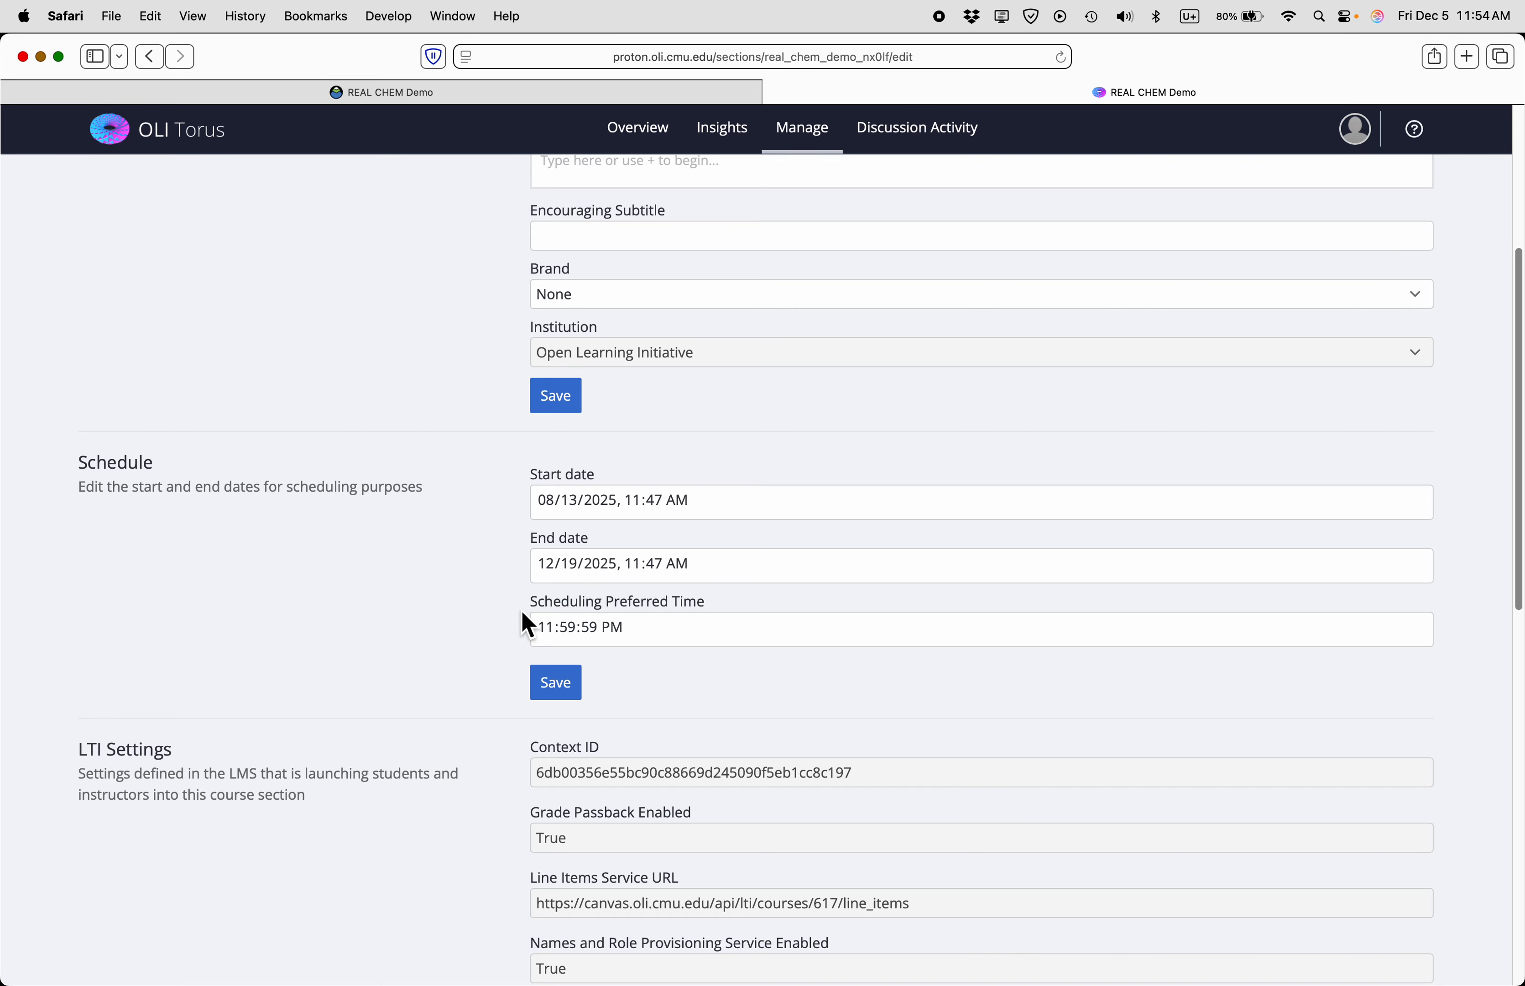
{"action": "scroll", "coordinate": [518, 612], "scroll_direction": "up", "scroll_amount": 20}
{"action": "scroll", "coordinate": [522, 624], "scroll_direction": "up", "scroll_amount": 5}
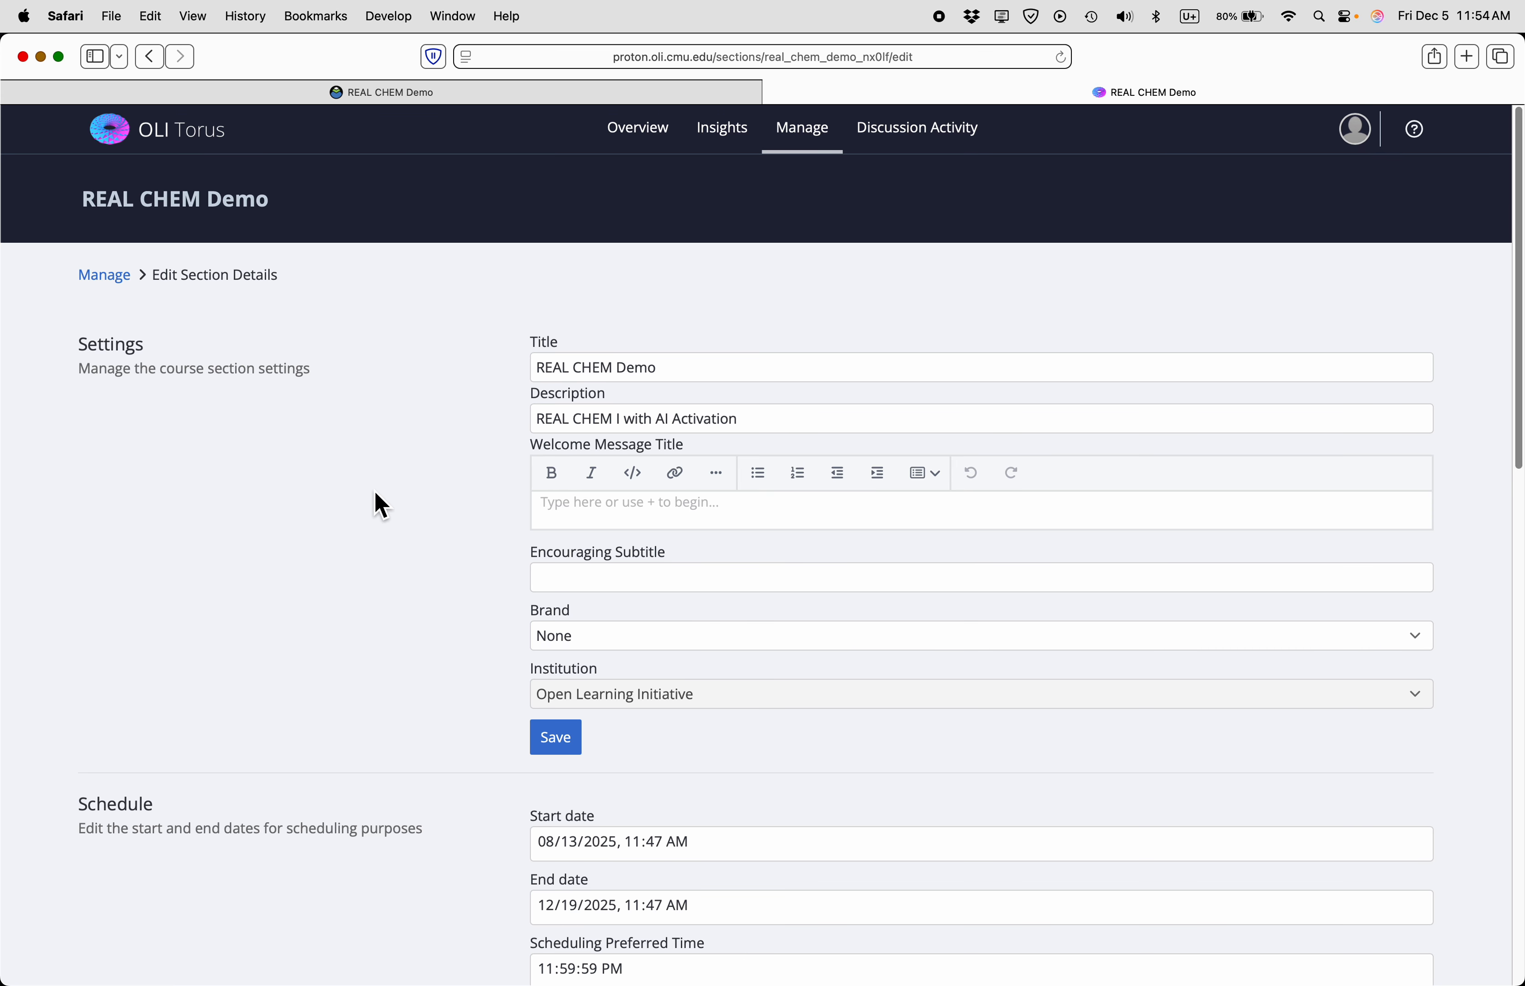
{"action": "scroll", "coordinate": [423, 641], "scroll_direction": "down", "scroll_amount": 8}
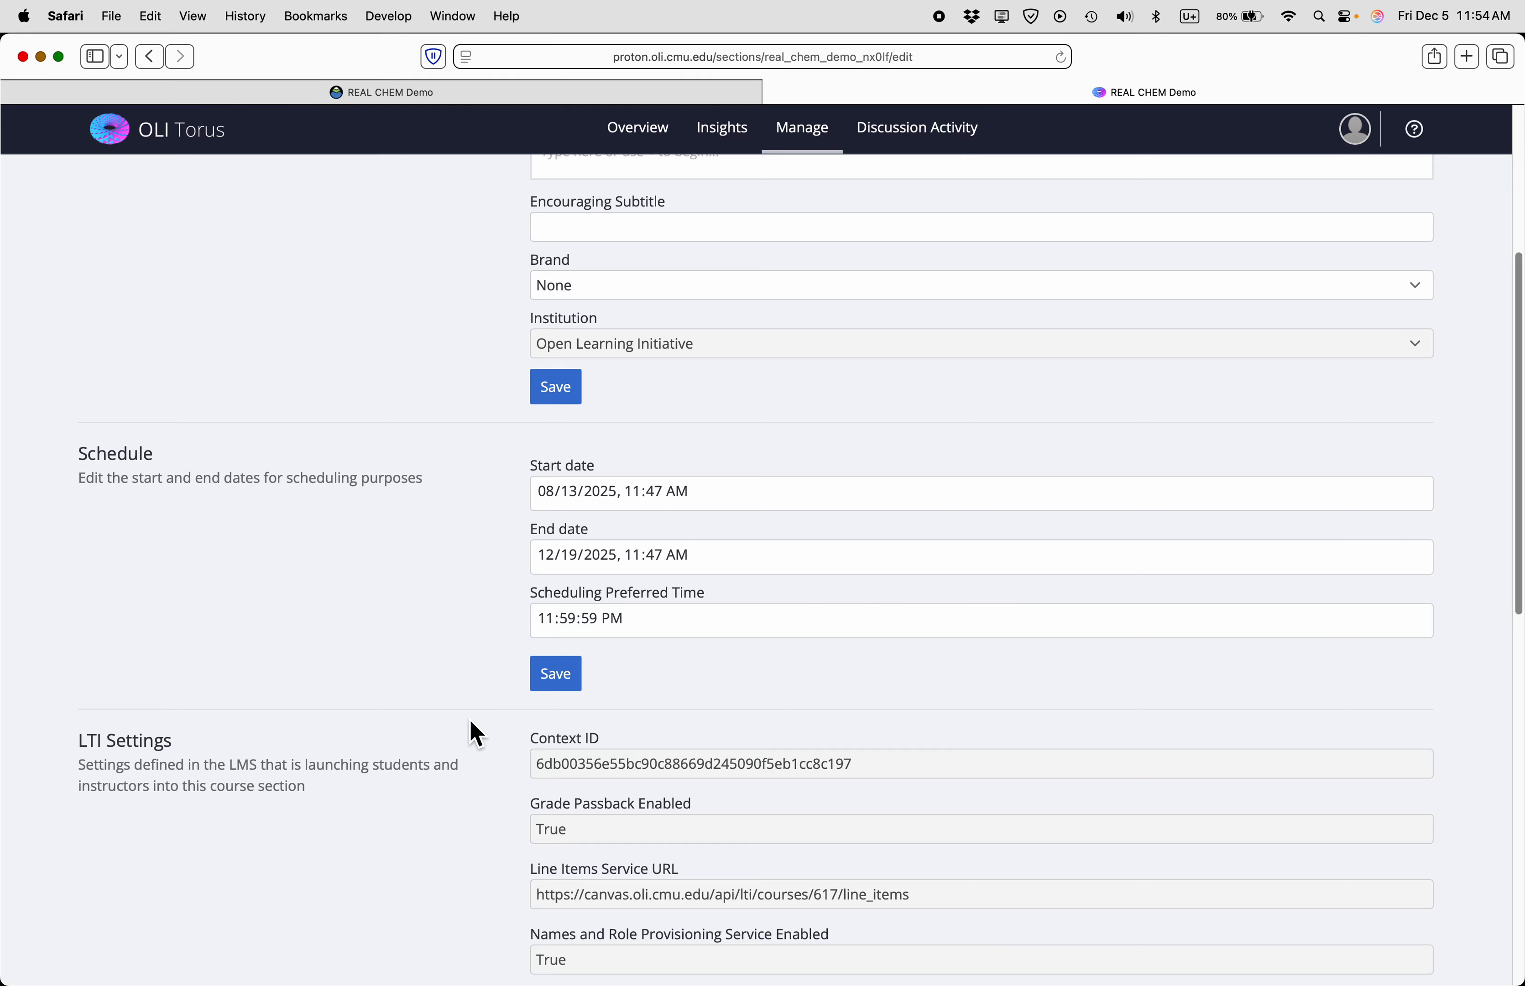
{"action": "scroll", "coordinate": [477, 734], "scroll_direction": "up", "scroll_amount": 2}
{"action": "scroll", "coordinate": [477, 734], "scroll_direction": "up", "scroll_amount": 10}
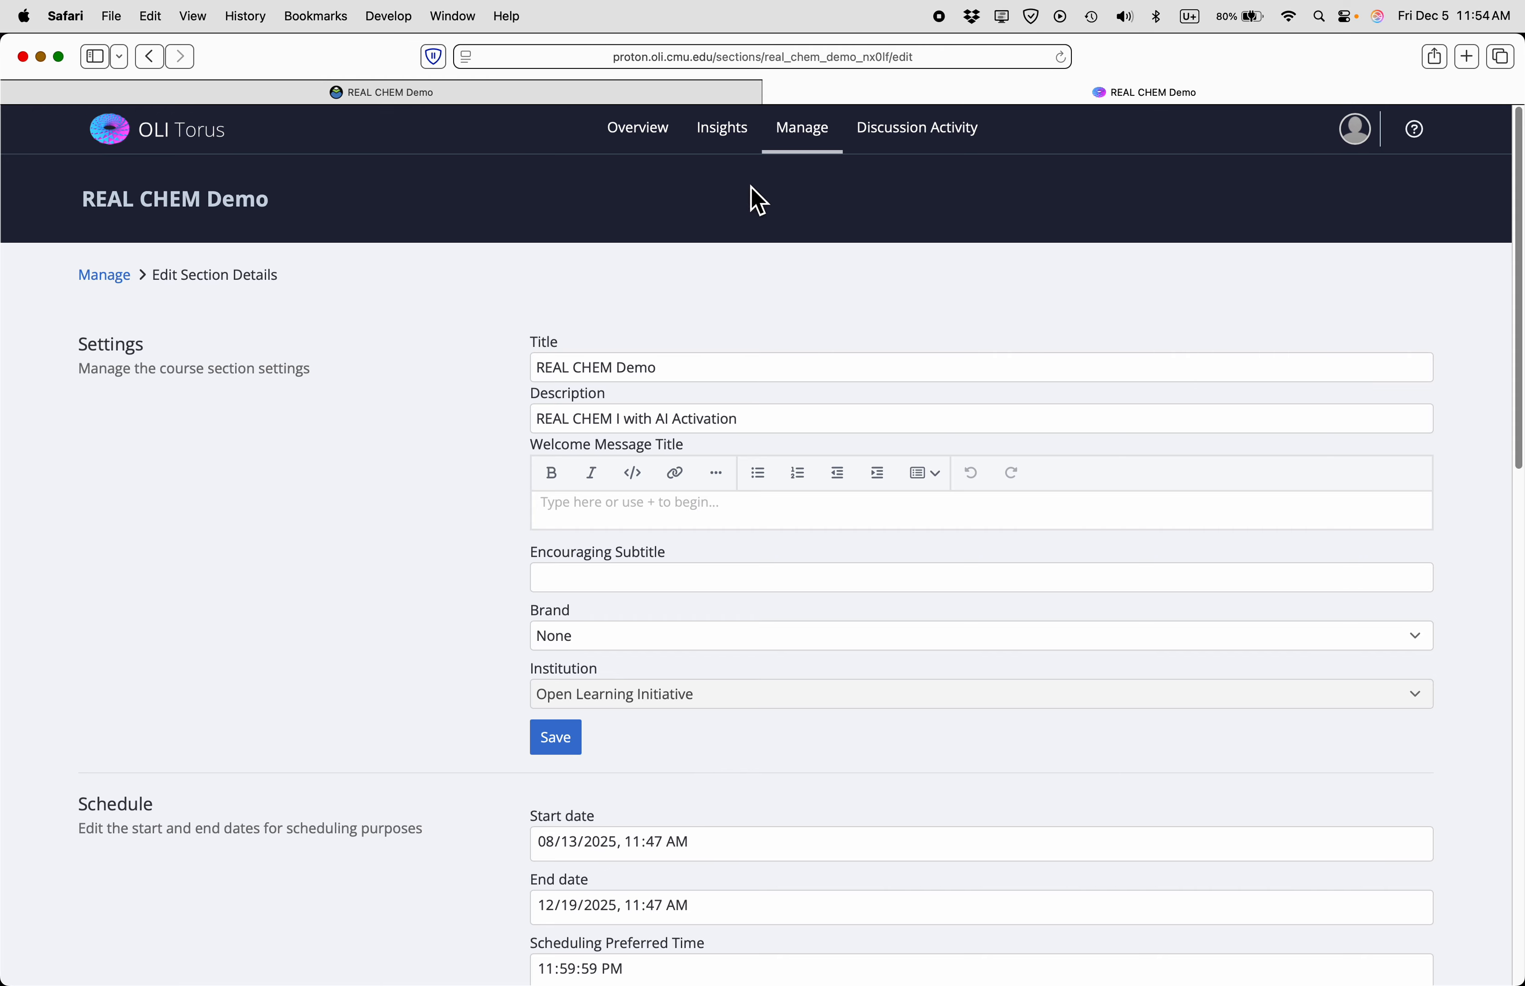
- Switch to the REAL CHEM Demo course in Canvas and return to the section details in OLI Torus
{"action": "left_click", "coordinate": [447, 97]}
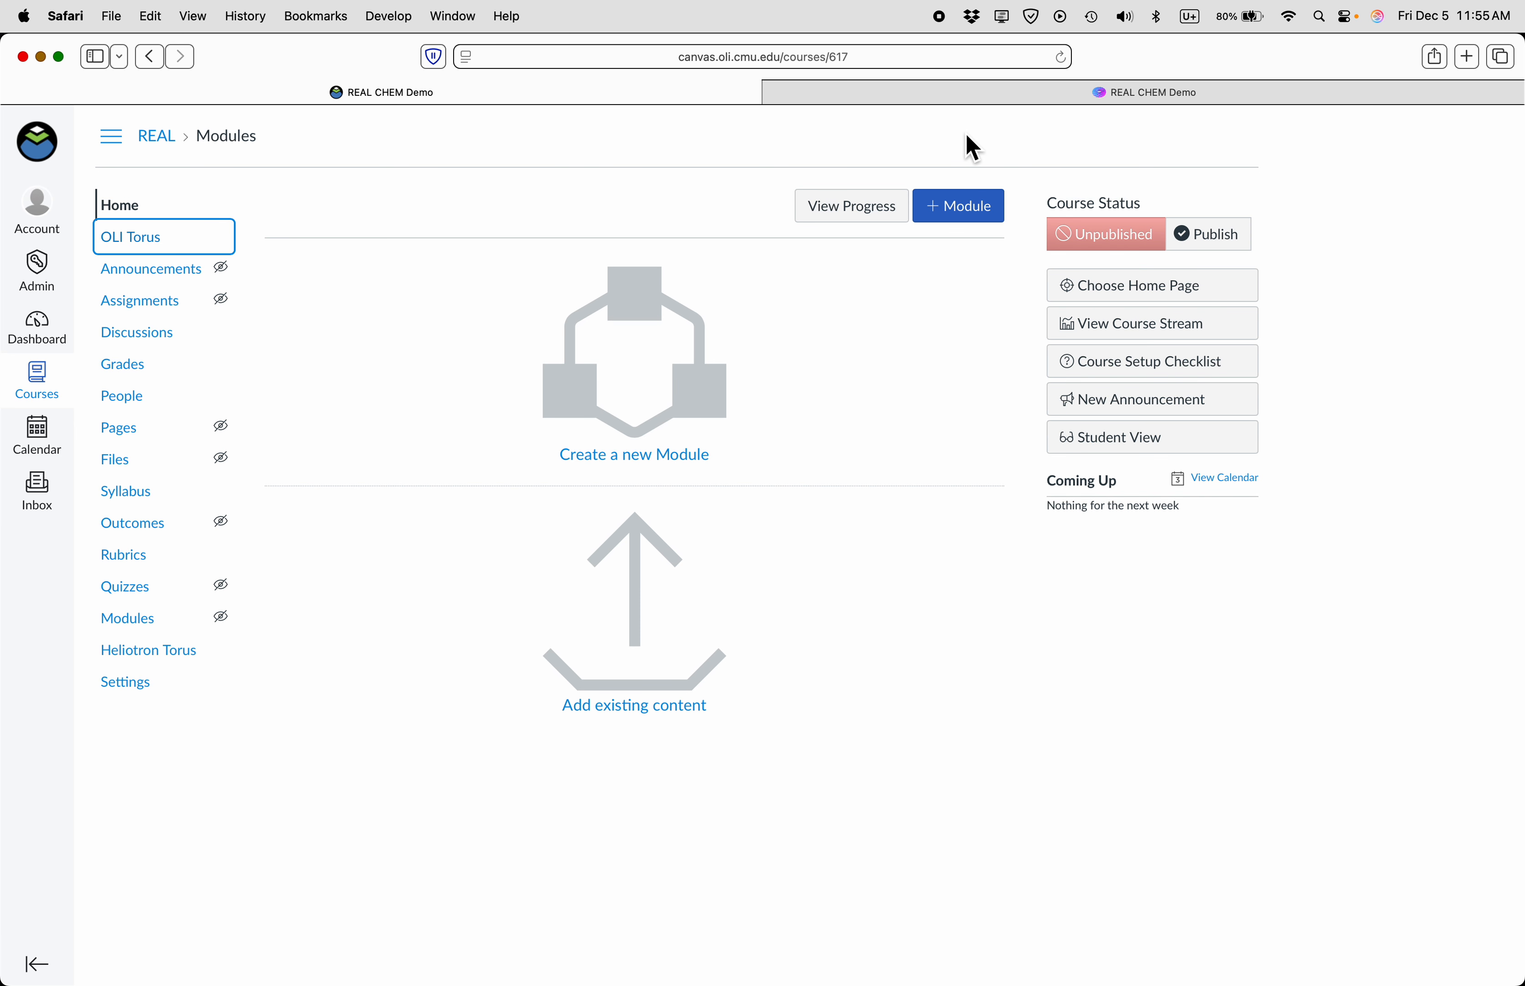
{"action": "left_click", "coordinate": [1153, 96]}
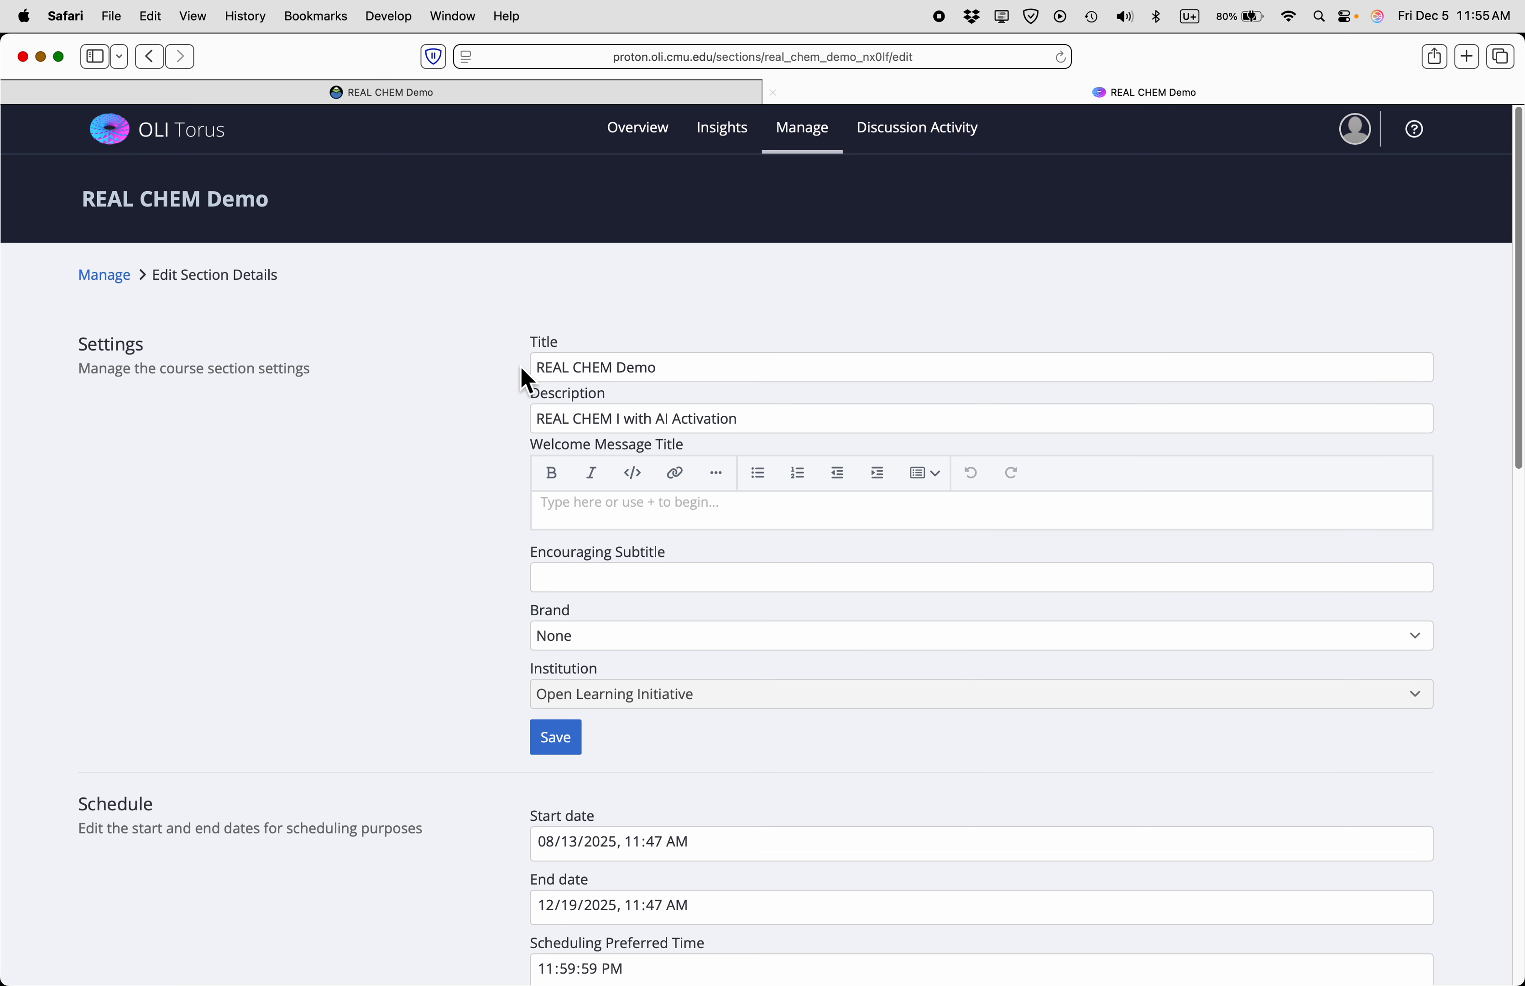